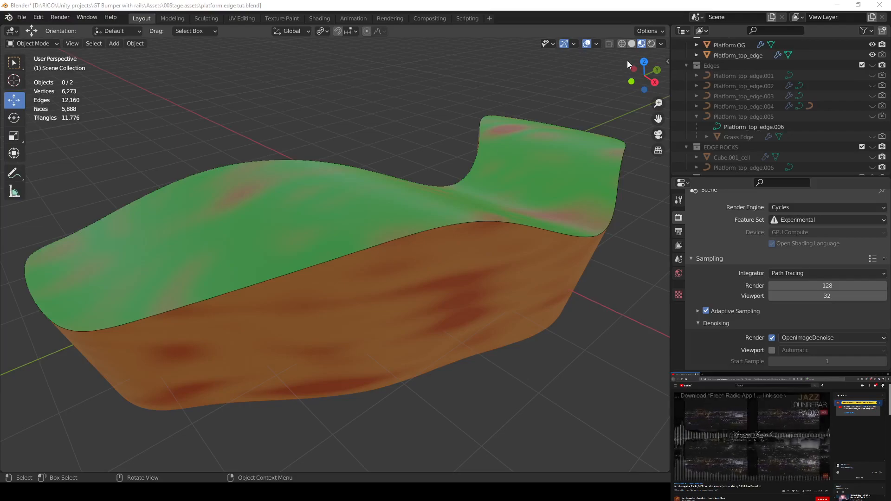
- Switch the viewport to solid shading and view the platform from a slightly different angle
middle_drag(504, 196, 504, 195)
click(631, 44)
mouse_move(559, 179)
middle_down()
mouse_move(522, 234)
mouse_move(516, 225)
middle_up()
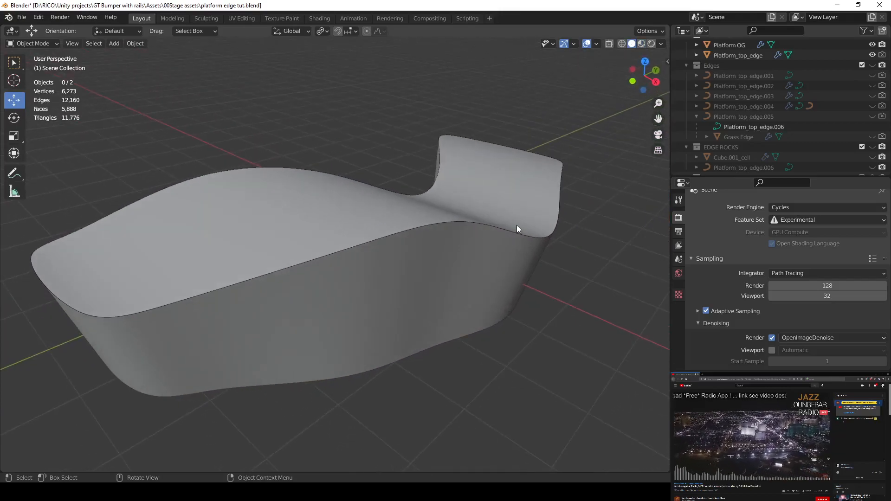
- Inspect the low-poly cage of the Platform OG mesh in Edit Mode and return to Object Mode
click(489, 266)
key(Tab)
middle_drag(489, 266, 459, 269)
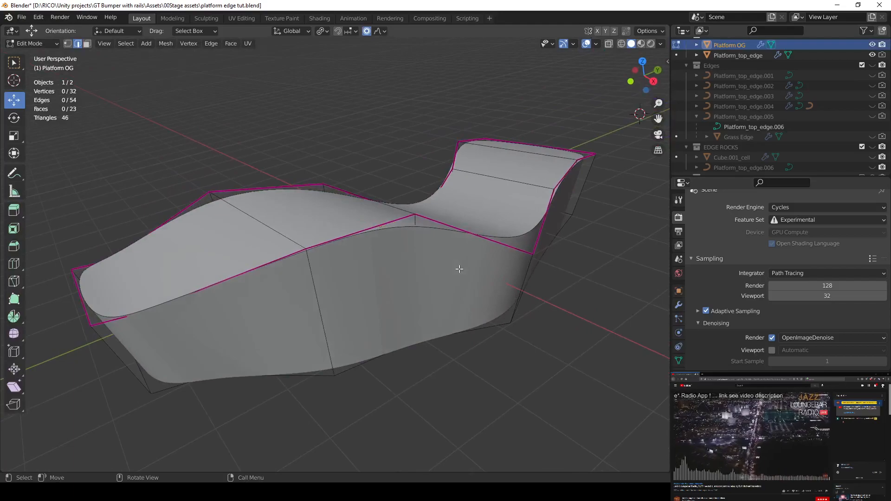
key(Tab)
middle_drag(490, 216, 443, 263)
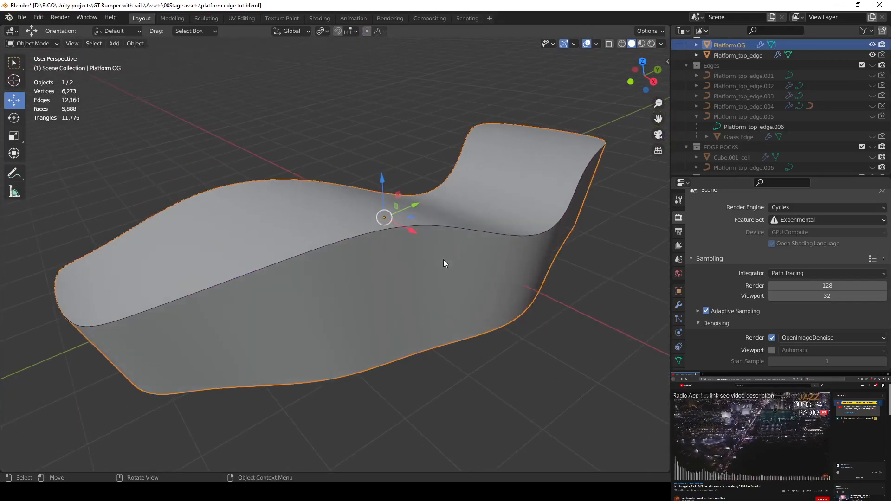
key(Tab)
middle_drag(379, 245, 392, 169)
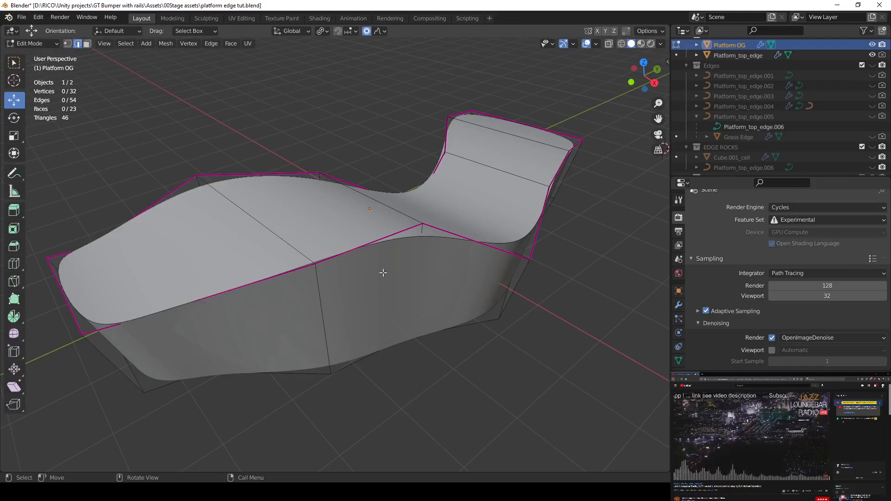
key(Tab)
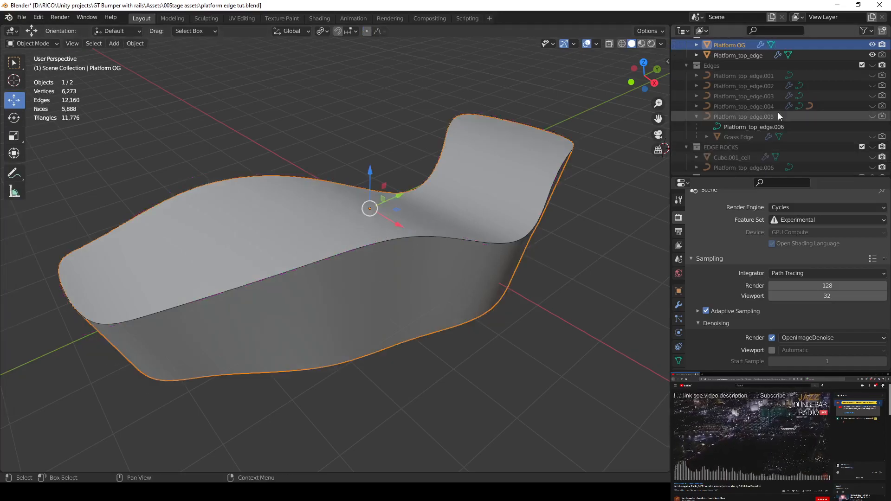
- Isolate the Platform_top_edge outline by hiding Platform OG, and select it to examine its shape
click(870, 55)
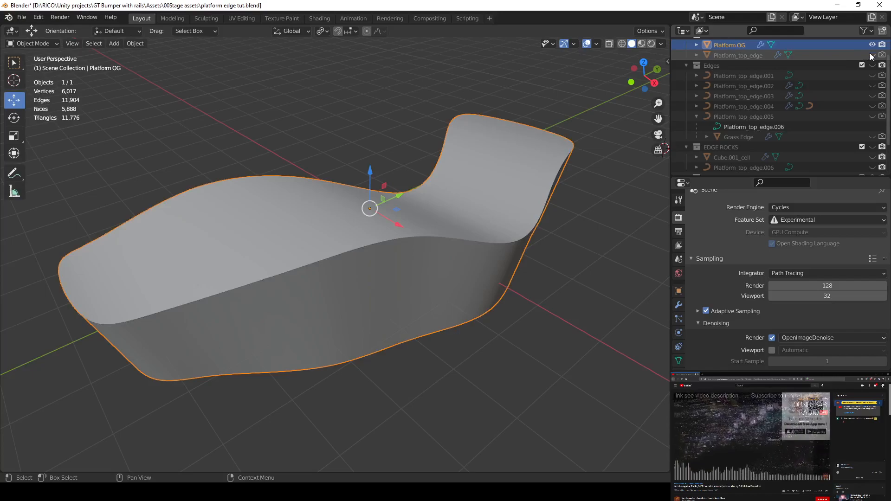
click(872, 45)
click(871, 54)
middle_drag(418, 218, 333, 275)
click(338, 242)
scroll(334, 274, up, 2)
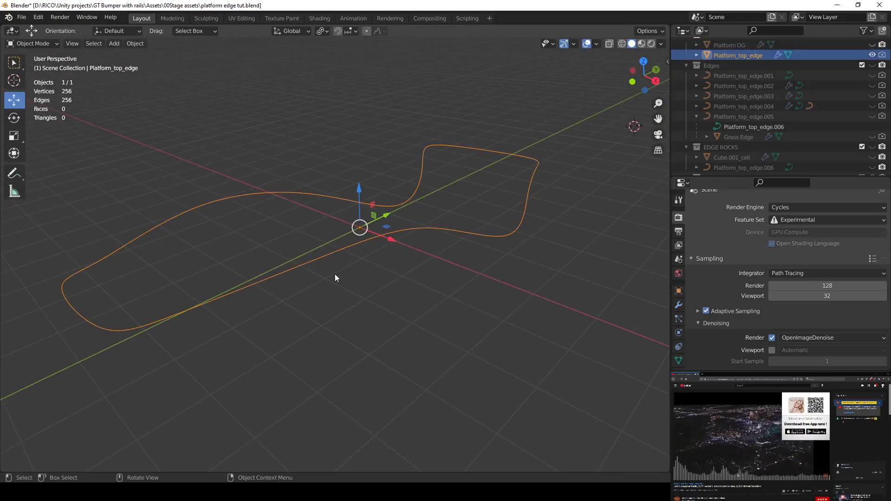
middle_drag(346, 274, 409, 277)
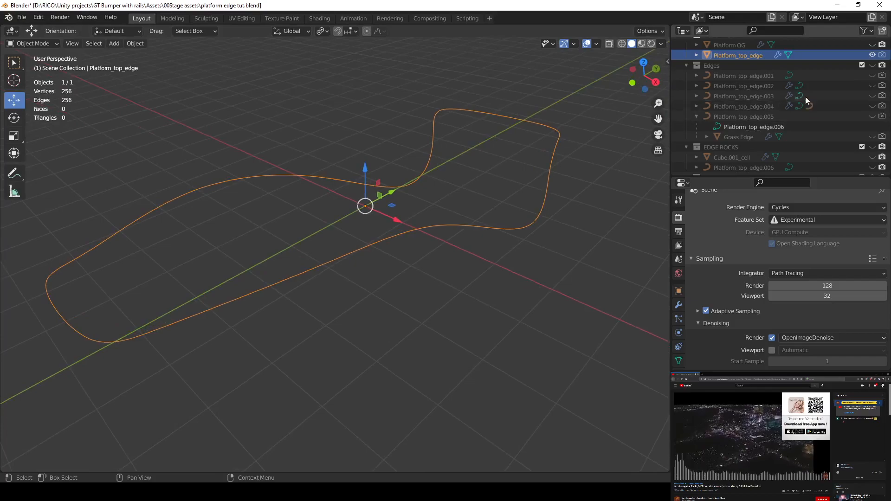
- Show Platform OG again, hide Platform_top_edge and show the Platform_top_edge.001 curve
click(873, 45)
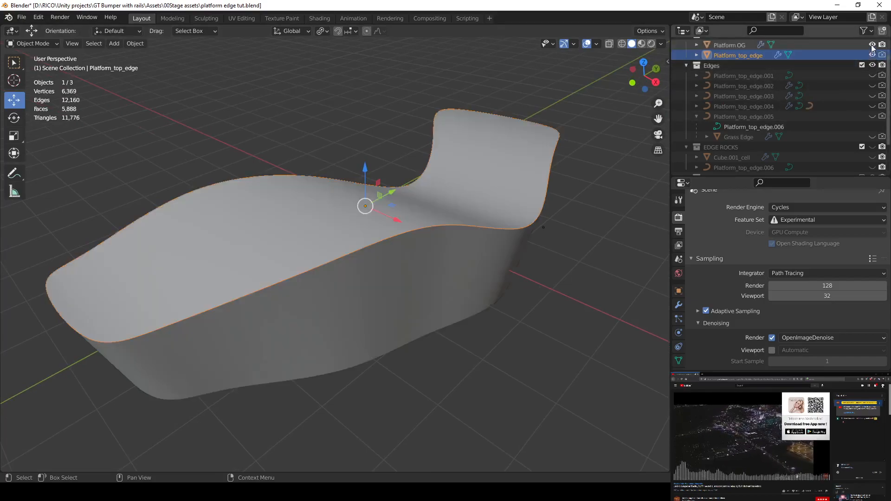
scroll(872, 49, up, 1)
click(873, 64)
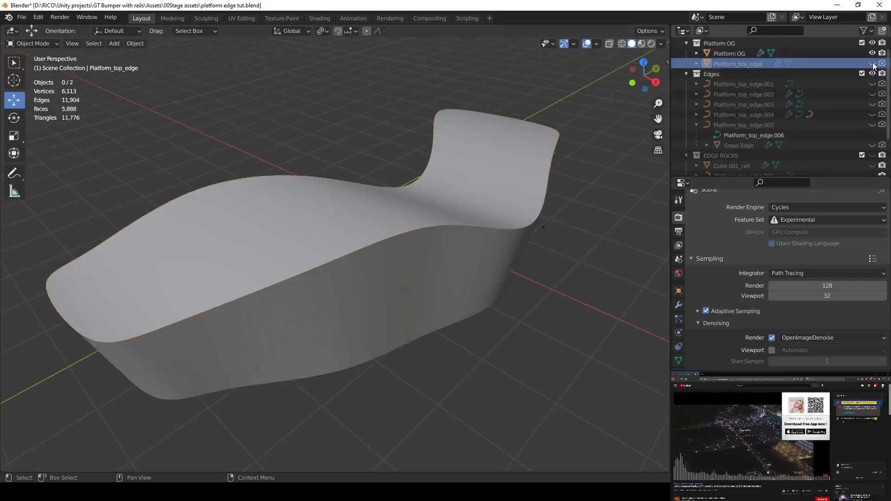
click(871, 84)
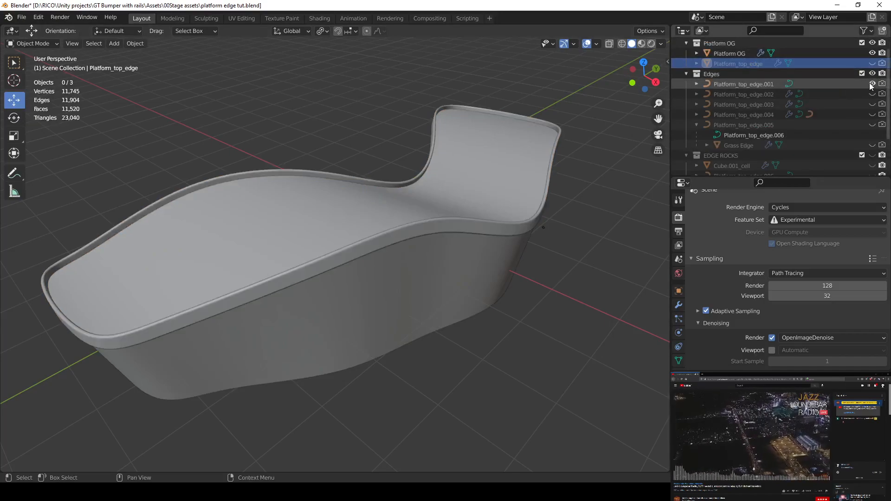
- Select the Platform_top_edge.001 curve and examine its modifiers, geometry and bevel settings
scroll(381, 262, up, 3)
middle_drag(380, 262, 402, 252)
click(464, 229)
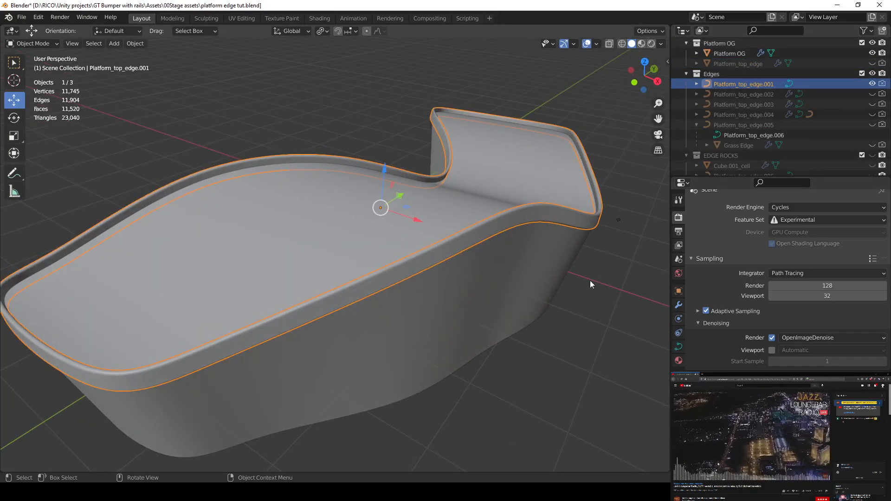
click(677, 304)
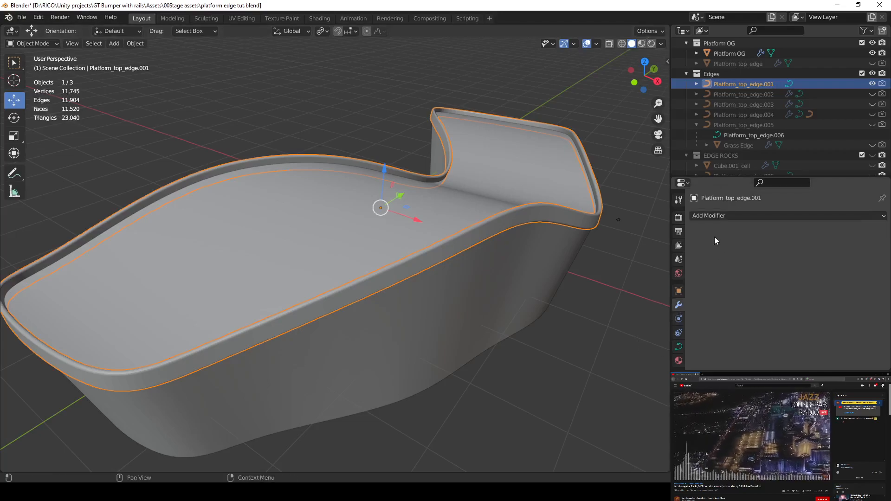
click(679, 347)
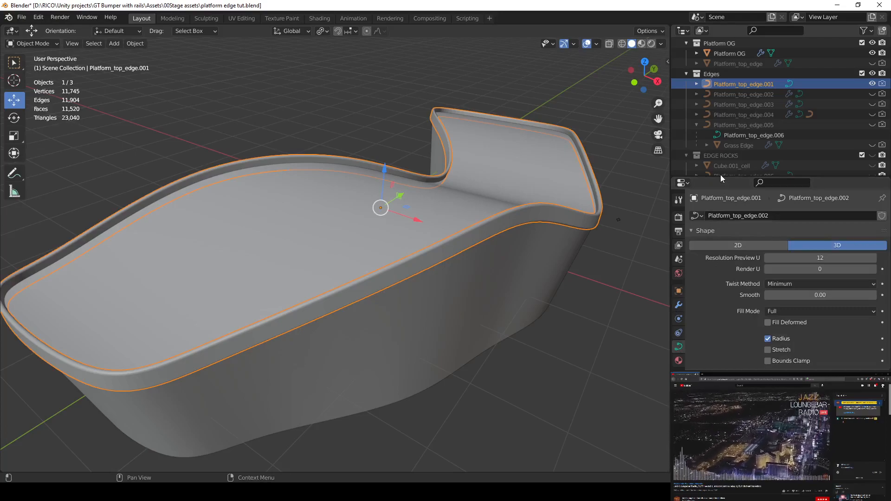
drag(720, 176, 720, 99)
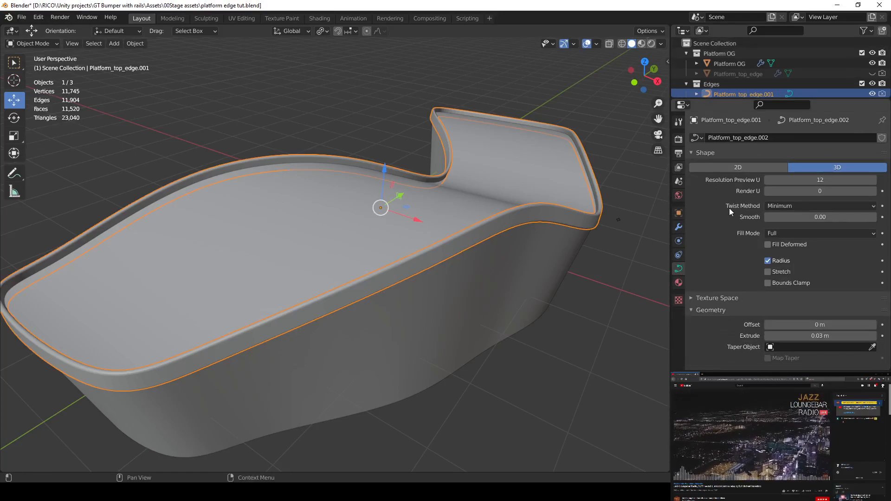
scroll(710, 261, down, 1)
scroll(711, 261, down, 8)
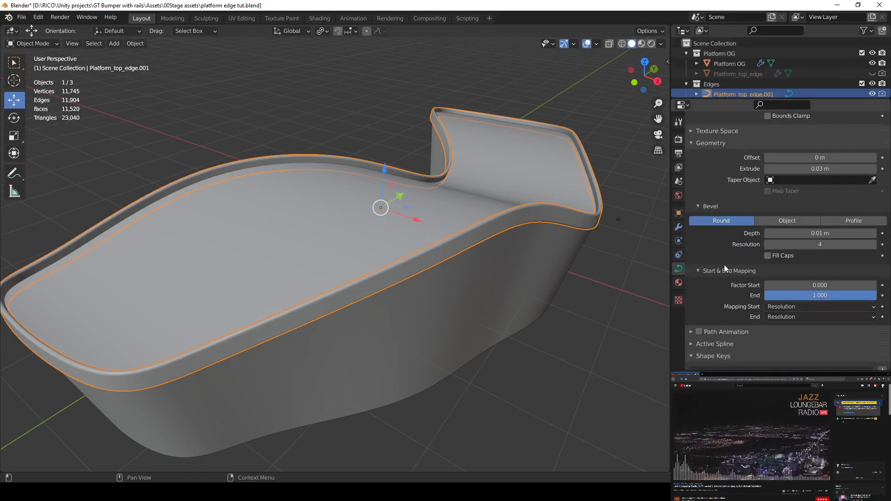
- Try different extrude and bevel depth values on the Platform_top_edge.001 curve, undoing each change
mouse_move(820, 169)
mouse_down()
mouse_move(846, 169)
mouse_move(817, 169)
mouse_up()
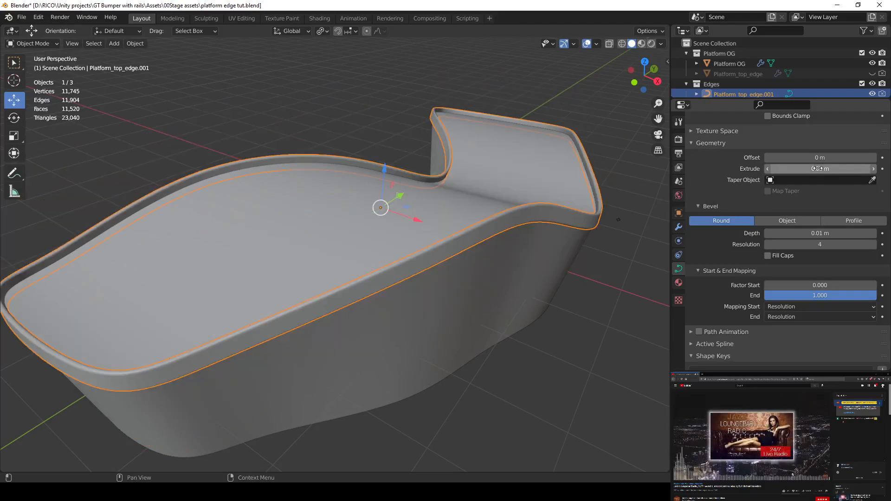
key(ctrl+z)
drag(819, 233, 835, 233)
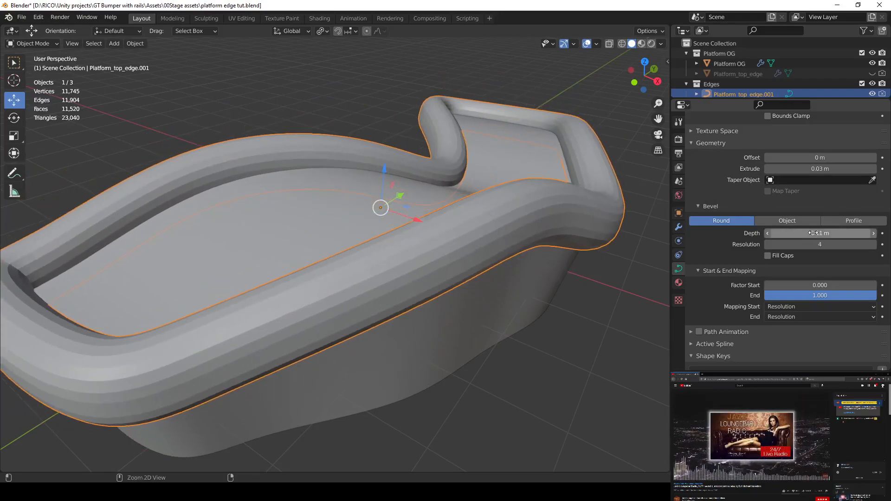
key(ctrl+z)
- Hide the Platform_top_edge.001 curve and show the Platform_top_edge.002 curve in its place
middle_drag(398, 281, 577, 206)
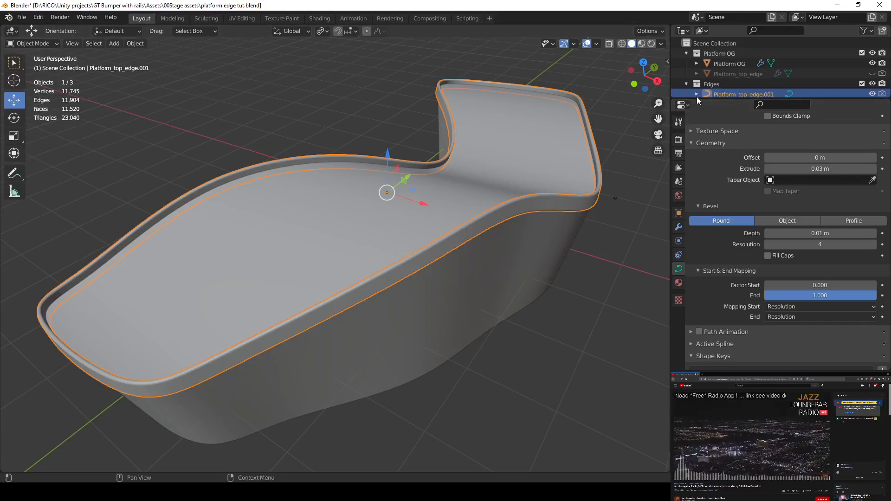
drag(697, 96, 696, 197)
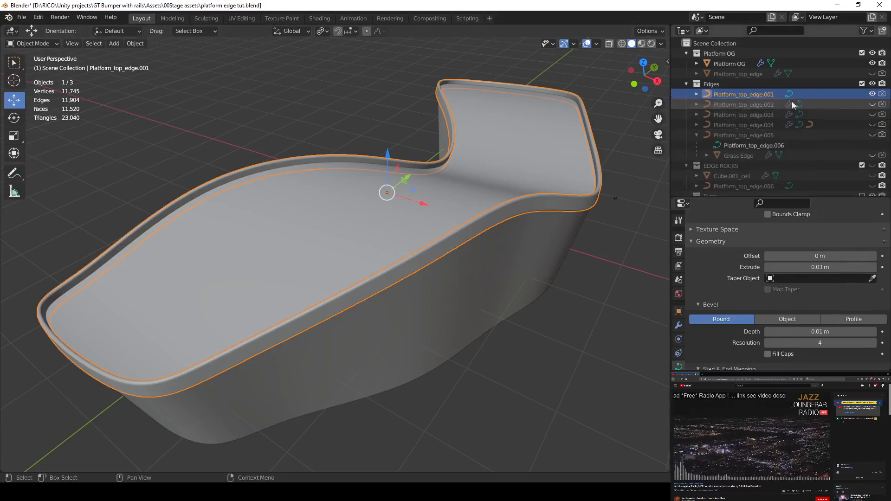
click(872, 94)
click(872, 104)
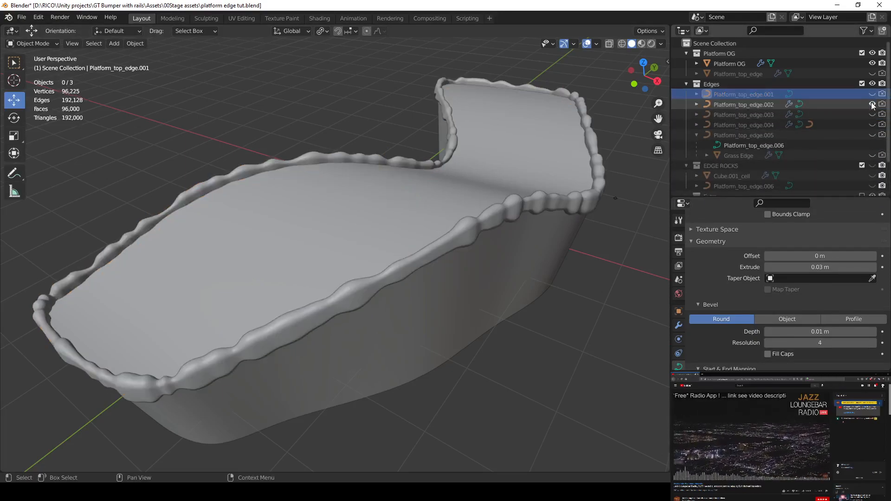
- Select the lumpy Platform_top_edge.002 curve and review its geometry and bevel settings
click(510, 212)
drag(713, 198, 716, 99)
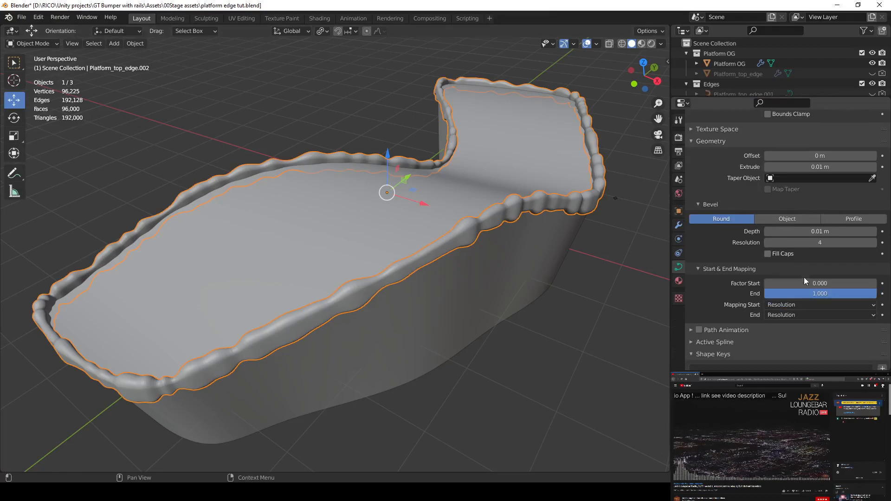
scroll(739, 311, up, 1)
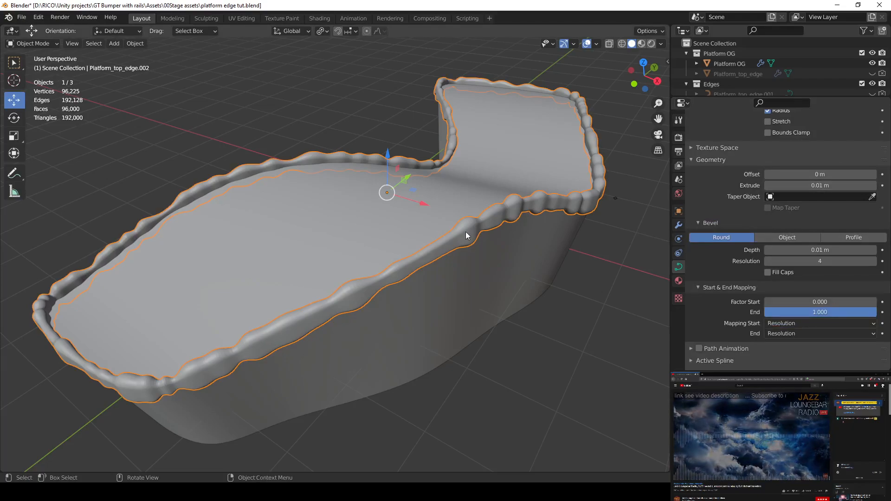
- In Edit Mode, compare the radius of two control points on the front edge of Platform_top_edge.002, then clear the selection
key(Tab)
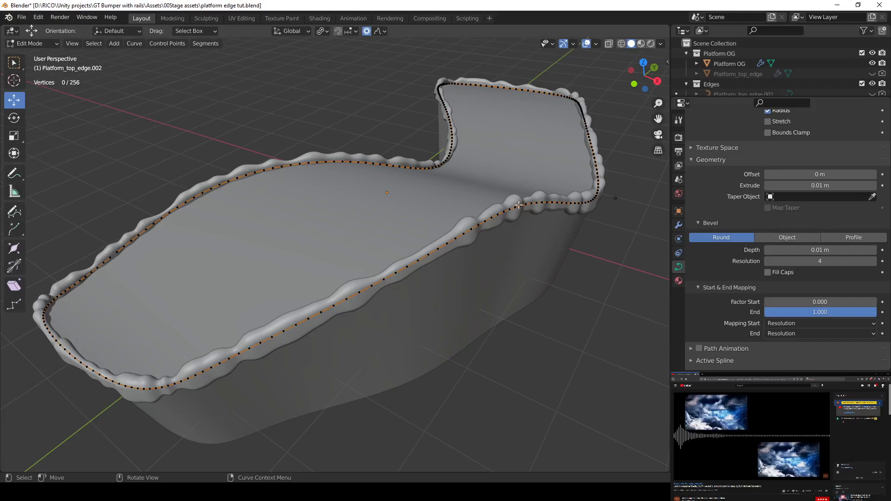
key(n)
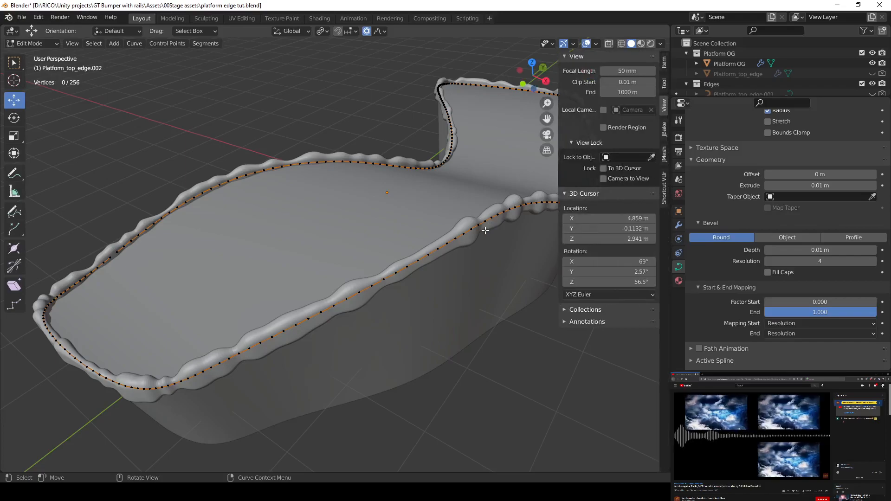
click(664, 62)
click(520, 205)
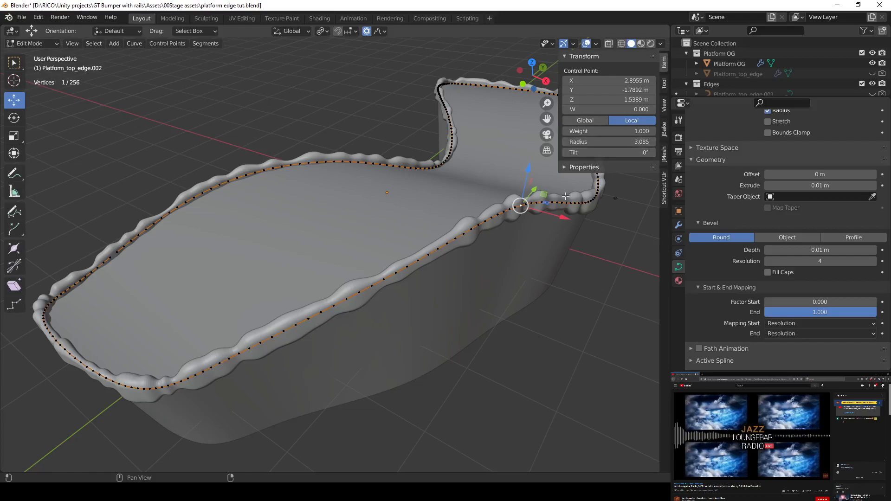
click(417, 261)
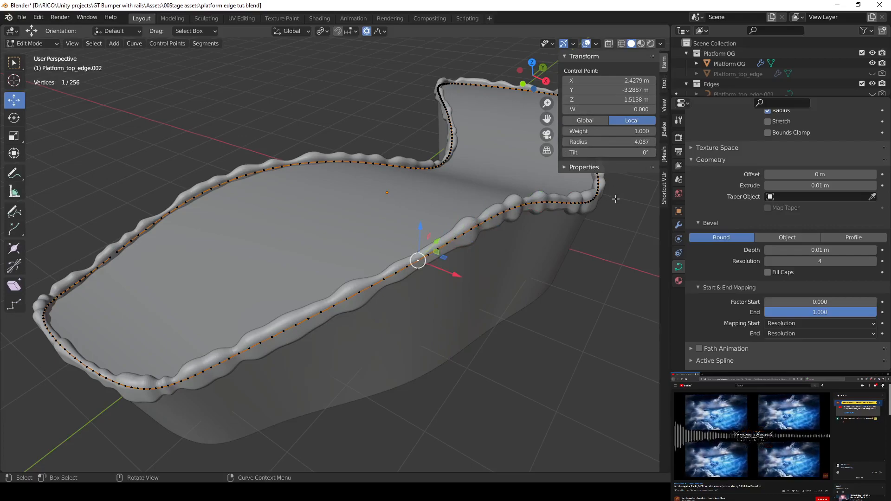
key(n)
click(558, 283)
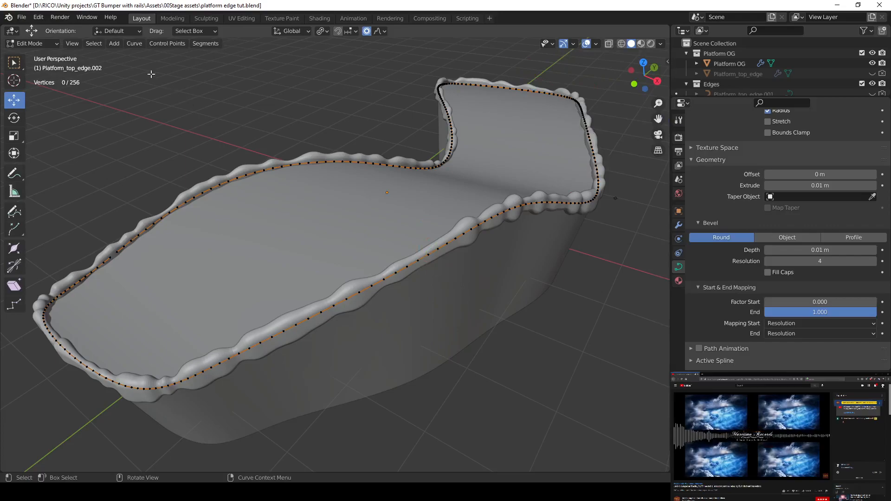
- Randomly select 35% of the control points of the Platform_top_edge.002 curve
click(98, 45)
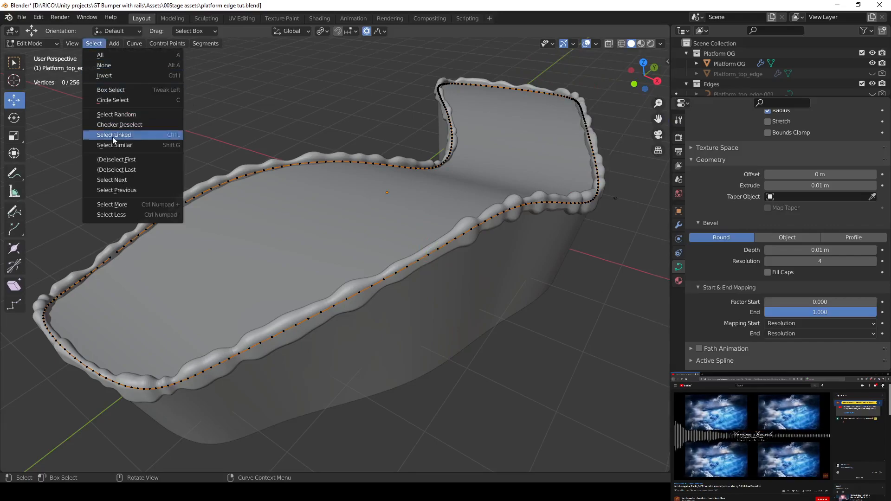
click(122, 116)
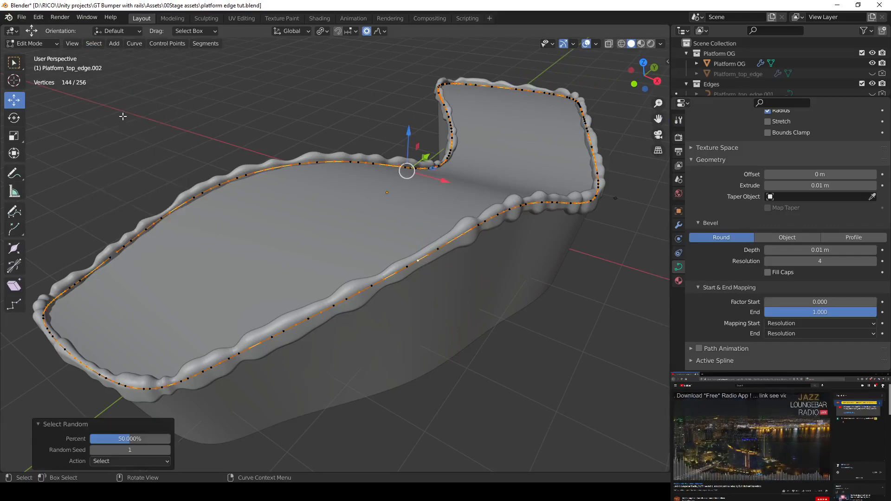
drag(130, 440, 110, 440)
click(111, 438)
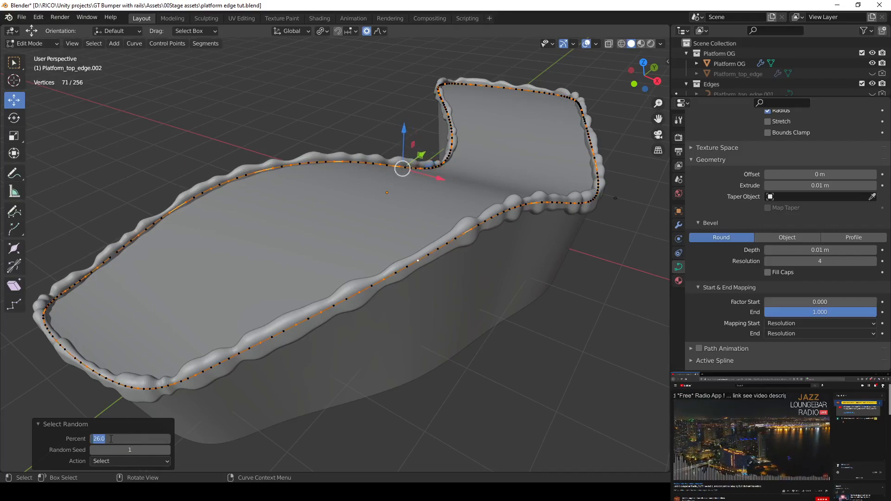
key(Return)
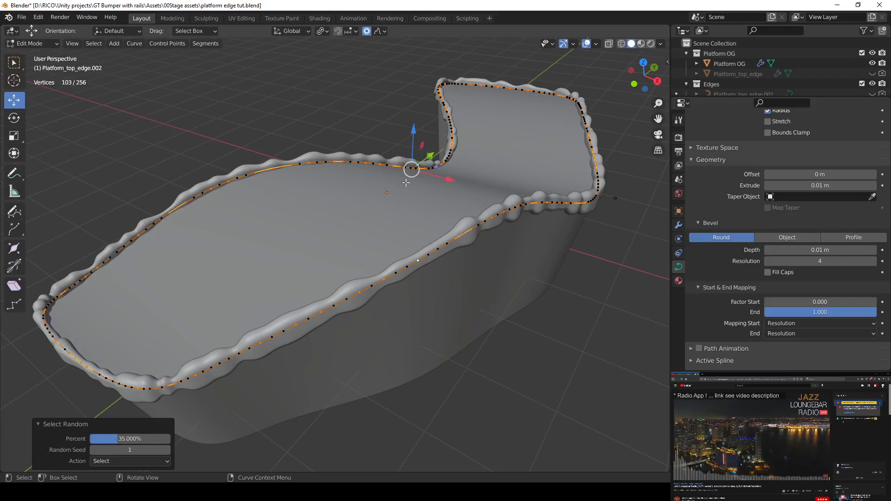
- Check the proportional editing falloff options and restore the random control point selection
click(384, 32)
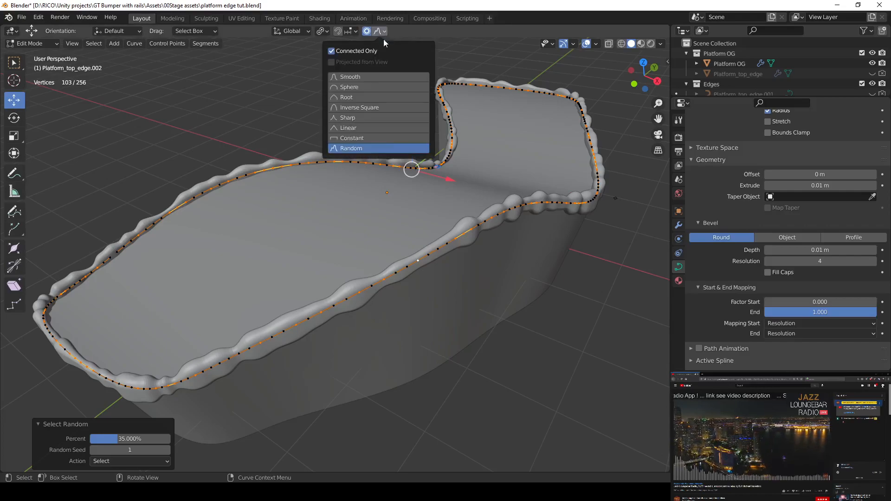
click(261, 71)
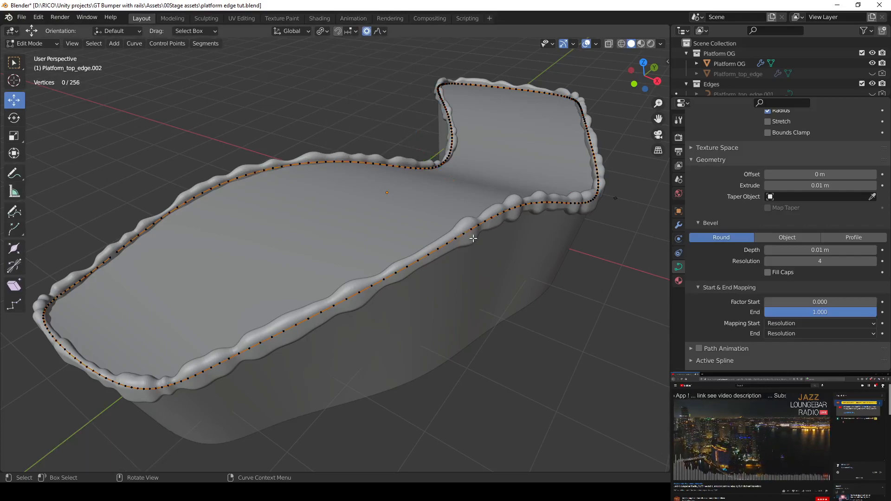
key(ctrl+z)
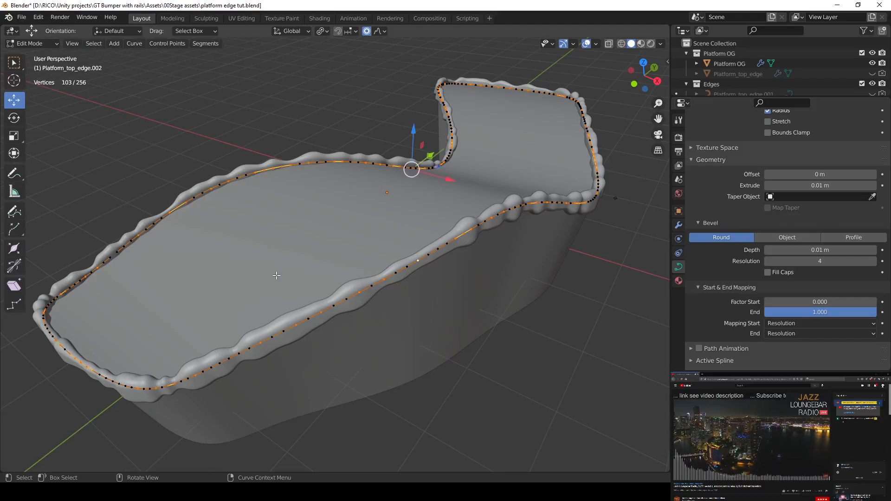
- Try to enlarge the radius of the randomly selected Platform_top_edge.002 control points while varying the proportional influence size
key(alt+s)
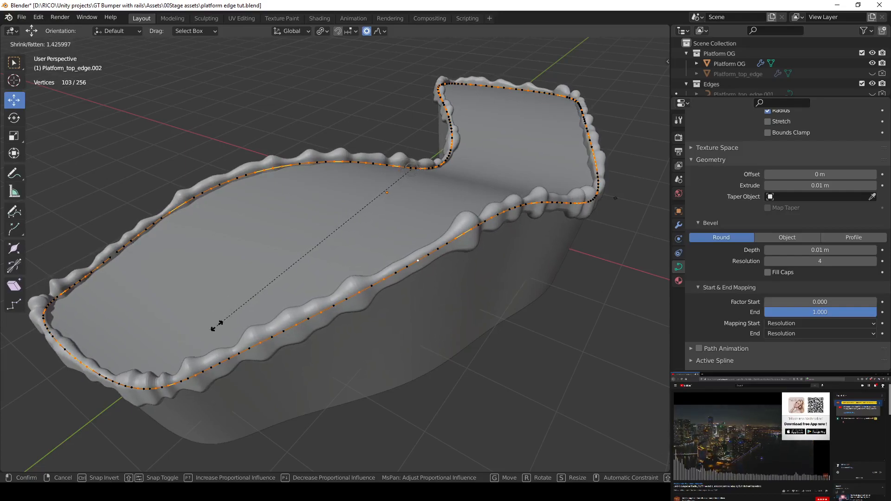
scroll(217, 326, down, 15)
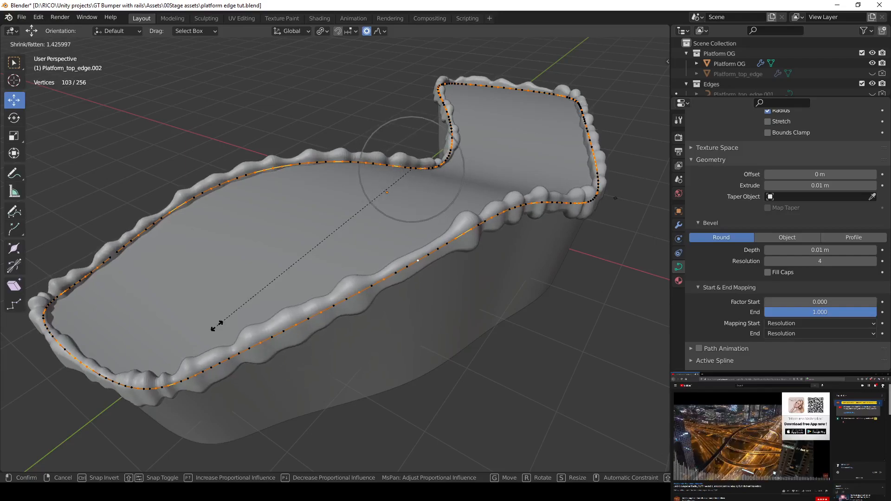
scroll(217, 326, down, 10)
scroll(217, 326, up, 5)
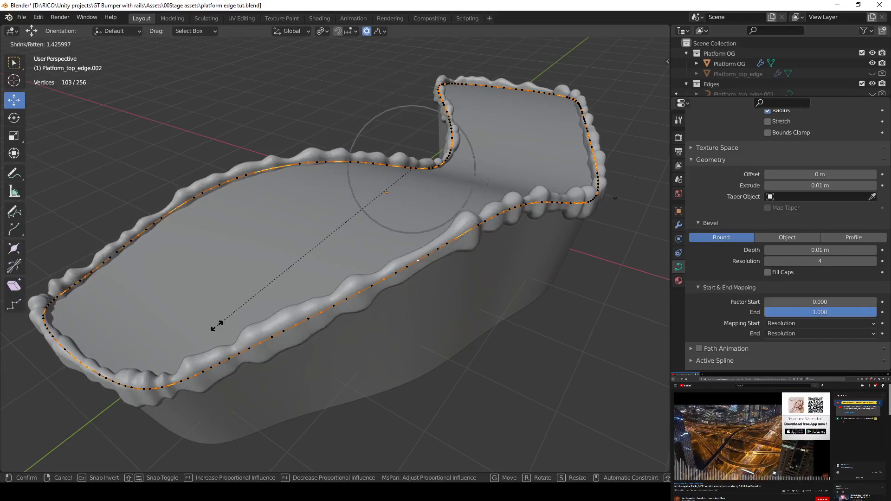
scroll(217, 326, down, 5)
scroll(216, 326, up, 5)
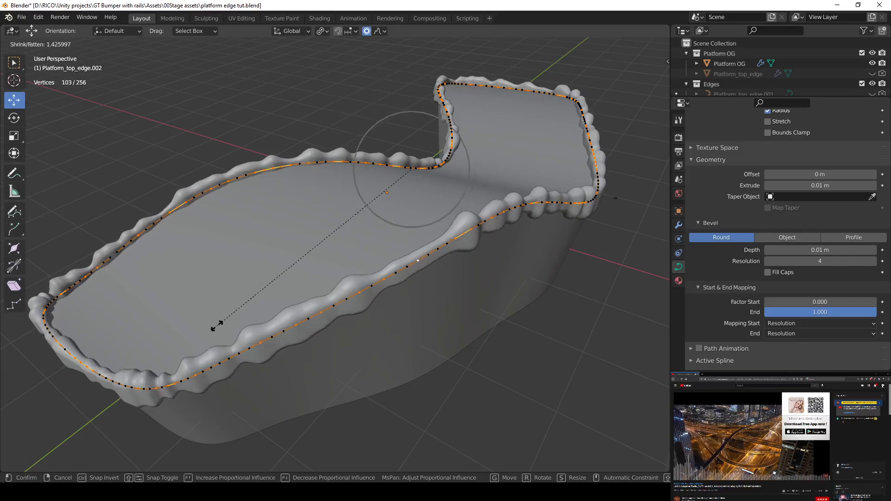
scroll(217, 326, up, 4)
scroll(217, 326, up, 3)
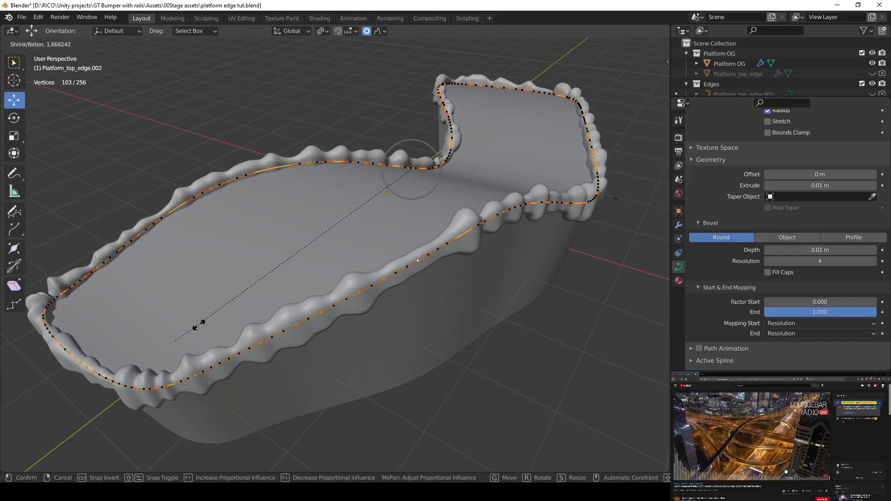
click(236, 306)
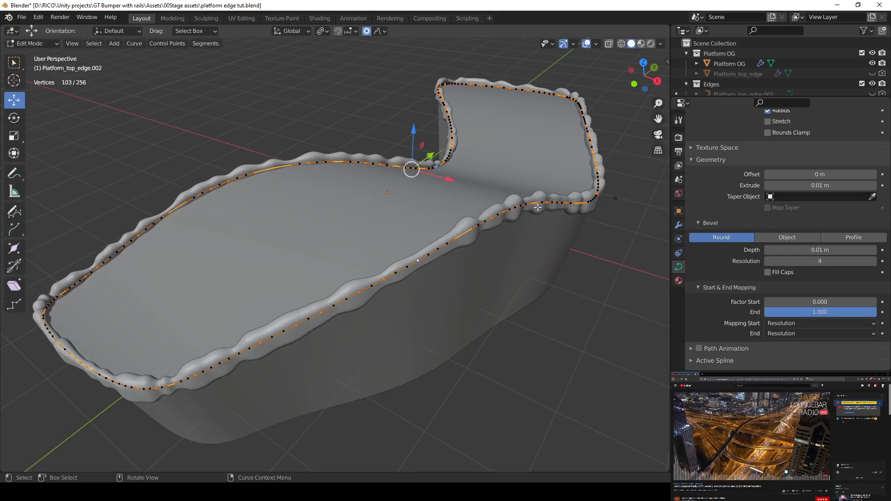
- Leave Edit Mode, hide the Platform_top_edge.002 curve, and show Platform_top_edge.003 in its place
key(Tab)
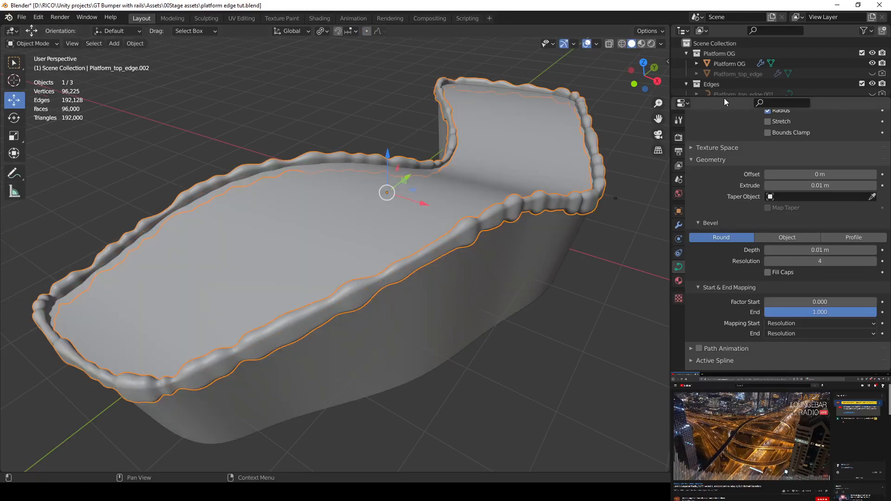
drag(723, 98, 724, 212)
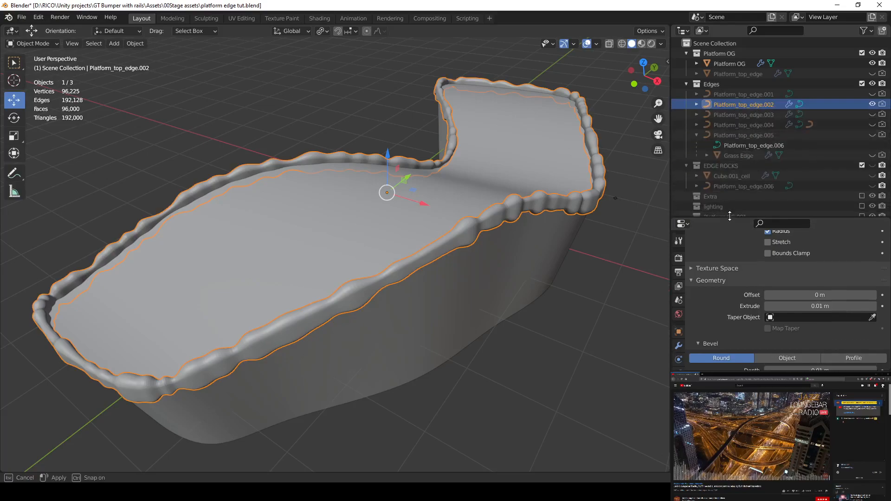
click(872, 104)
click(872, 114)
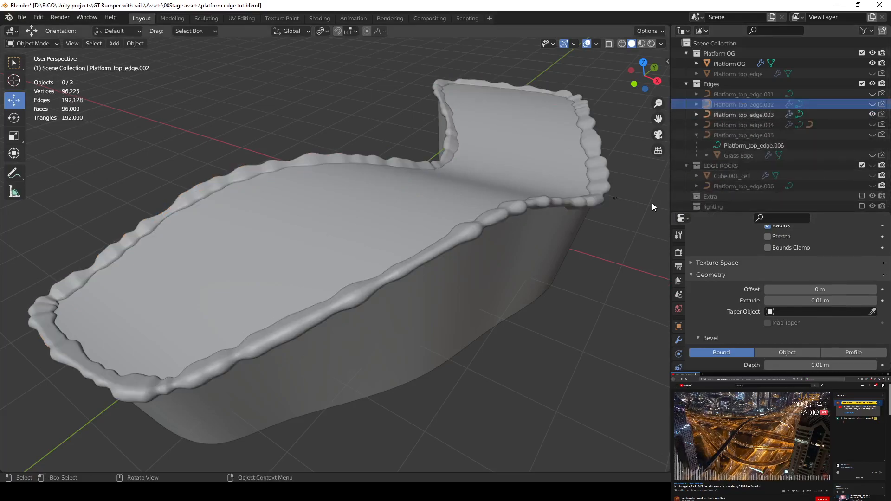
click(873, 105)
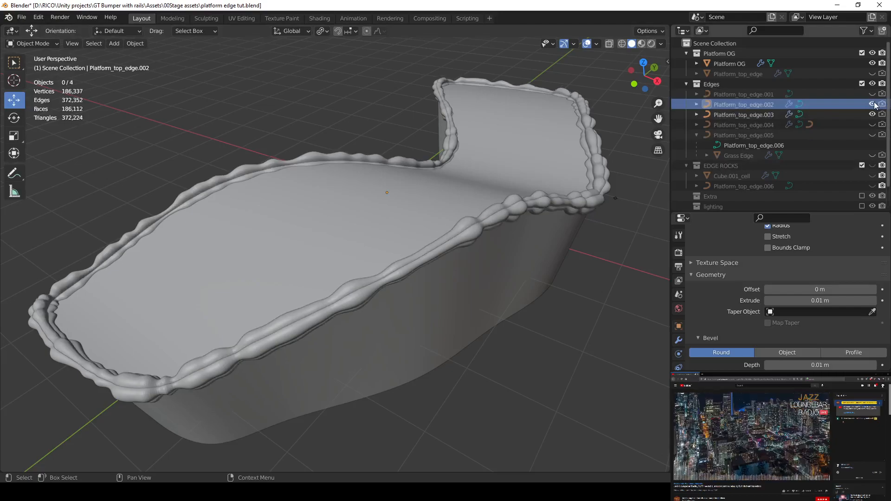
click(873, 104)
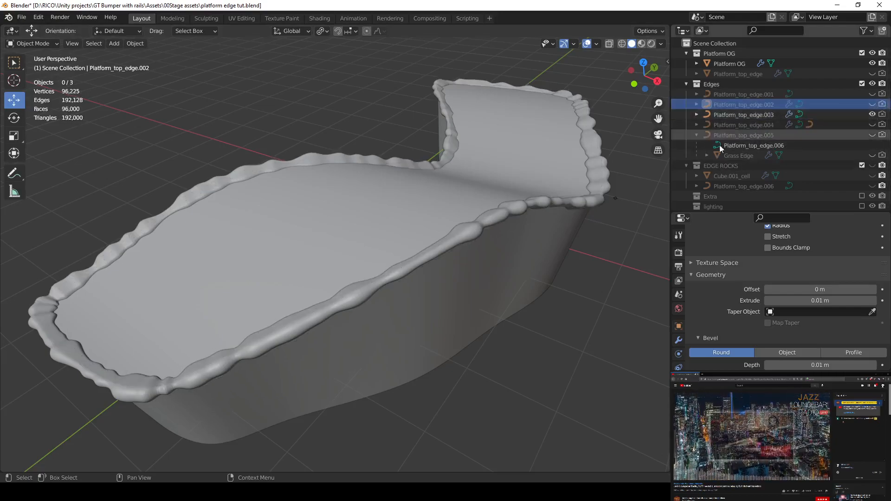
- Try tilting all control points of Platform_top_edge.003 in Edit Mode with random proportional falloff, and return to Object Mode
click(586, 202)
key(Tab)
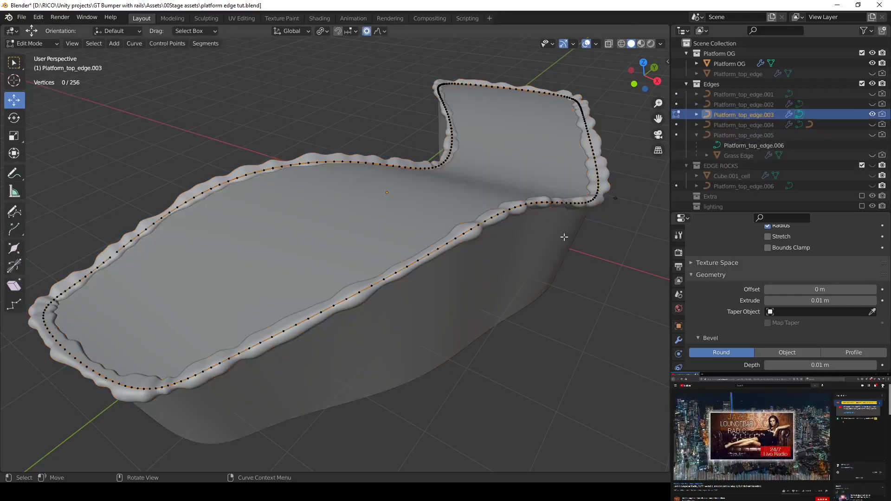
key(a)
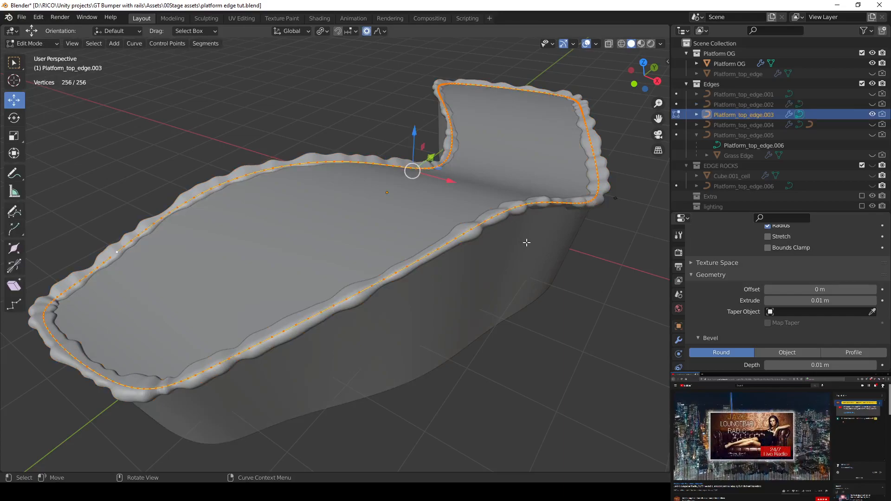
key(ctrl+t)
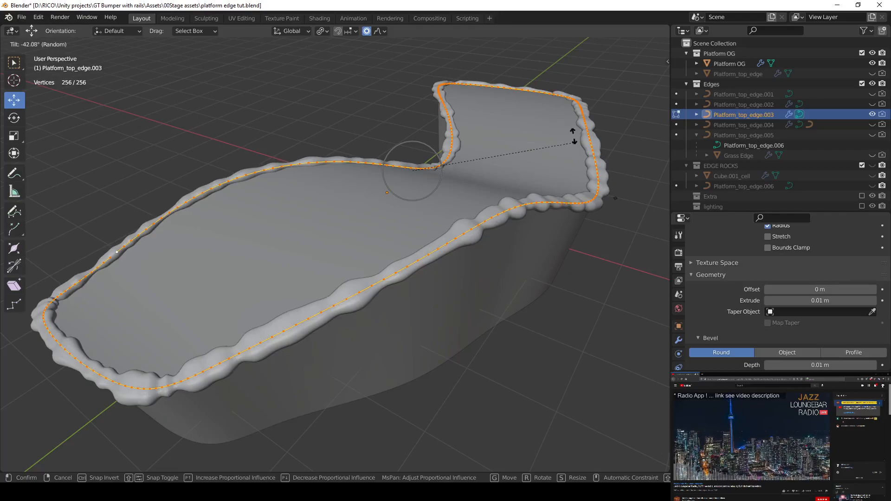
click(510, 262)
middle_drag(511, 260, 558, 284)
key(Tab)
click(560, 305)
scroll(558, 283, up, 1)
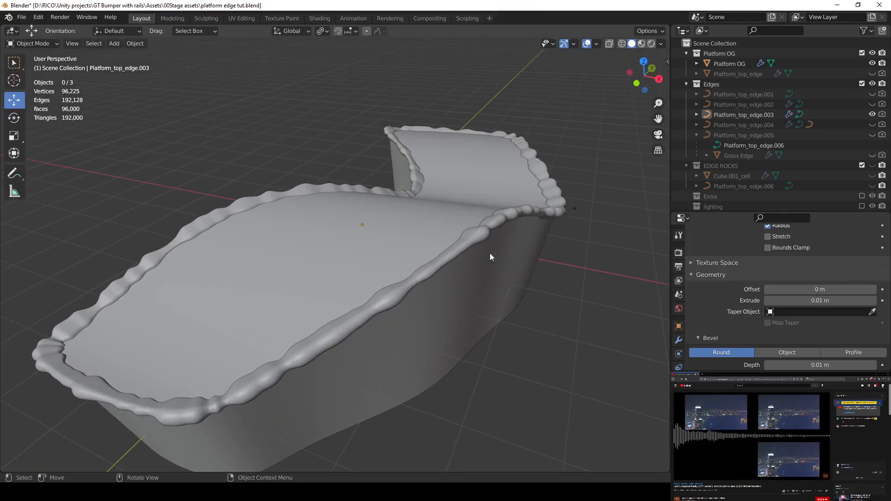
- Try a geometry Extrude of 0.04 m on the Platform_top_edge.003 curve and undo it
mouse_move(820, 301)
mouse_down()
mouse_move(855, 301)
mouse_move(810, 300)
mouse_up()
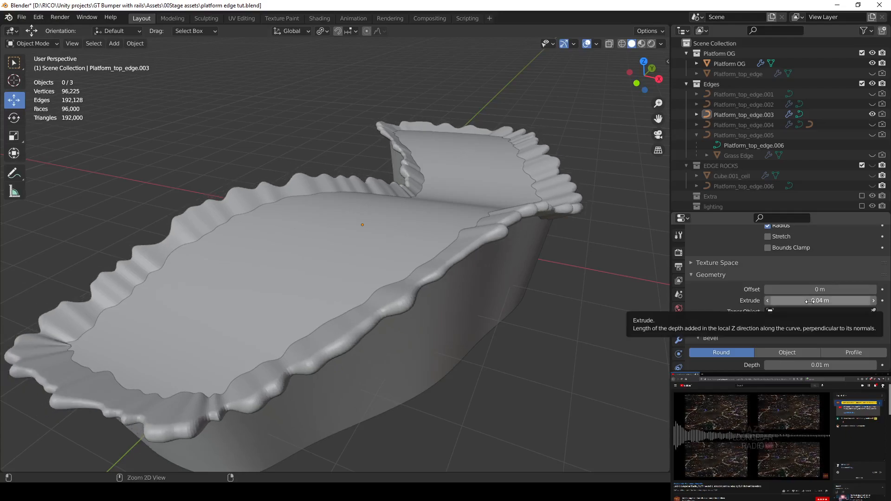
key(ctrl+z)
scroll(775, 344, down, 3)
scroll(764, 326, down, 3)
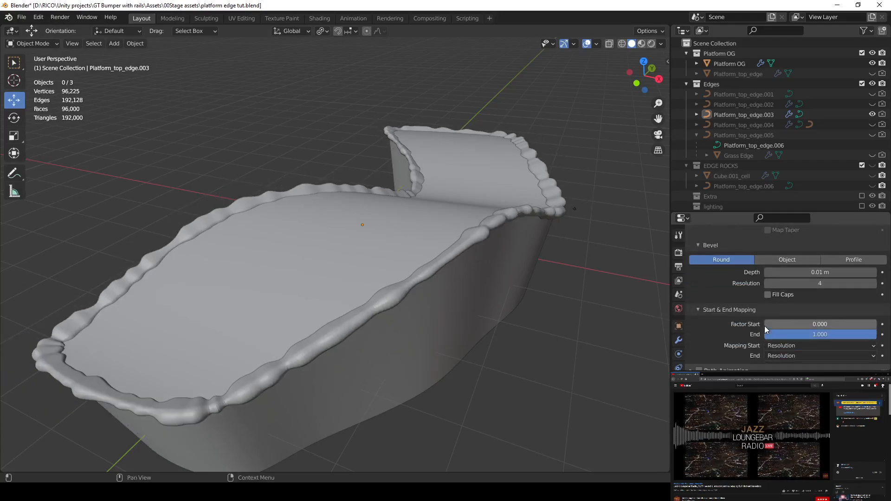
scroll(784, 292, up, 4)
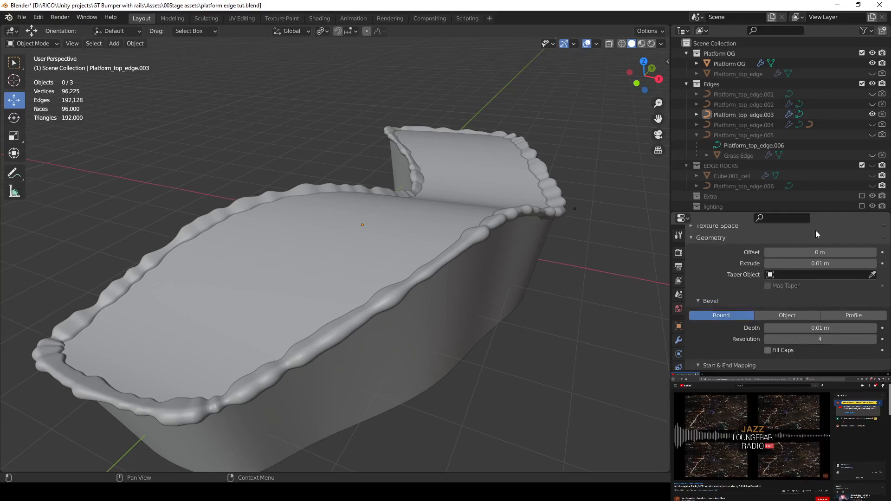
- Hide Platform_top_edge.003, show Platform_top_edge.004, and select the Platform_top_edge.004 curve near the profile shape
click(871, 114)
click(872, 125)
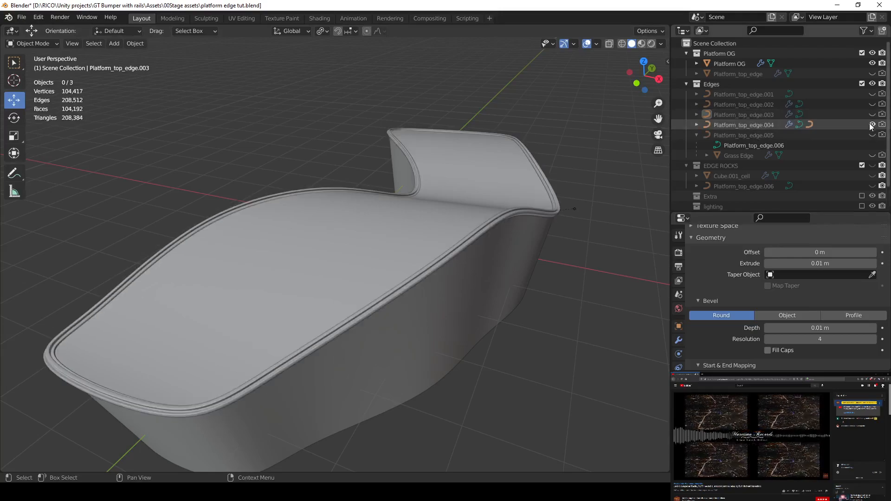
scroll(555, 252, up, 2)
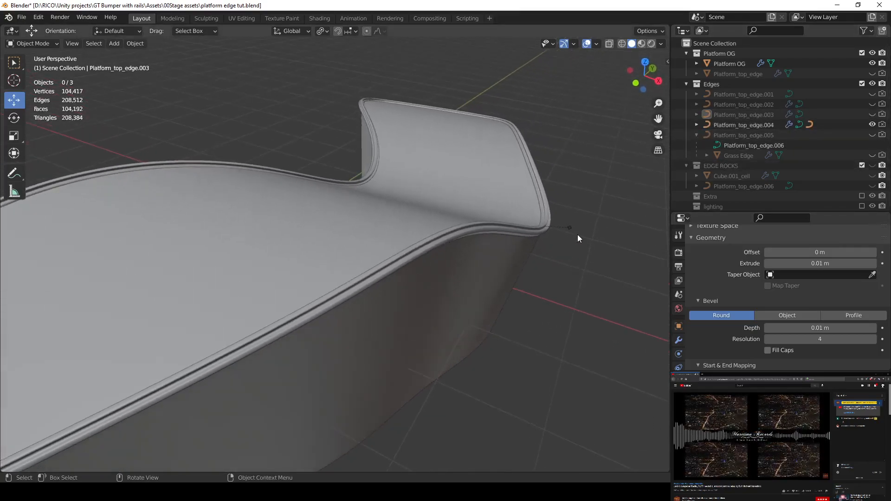
click(569, 226)
key(KP_Decimal)
scroll(570, 245, down, 3)
middle_drag(495, 276, 536, 274)
click(347, 255)
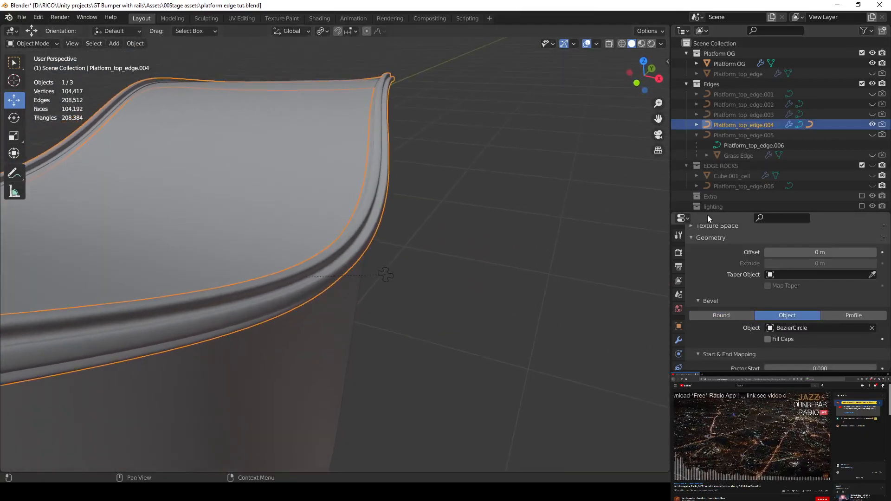
- Check the bevel object choices of Platform_top_edge.004 and select the BezierCircle profile curve beside the platform
drag(707, 215, 707, 131)
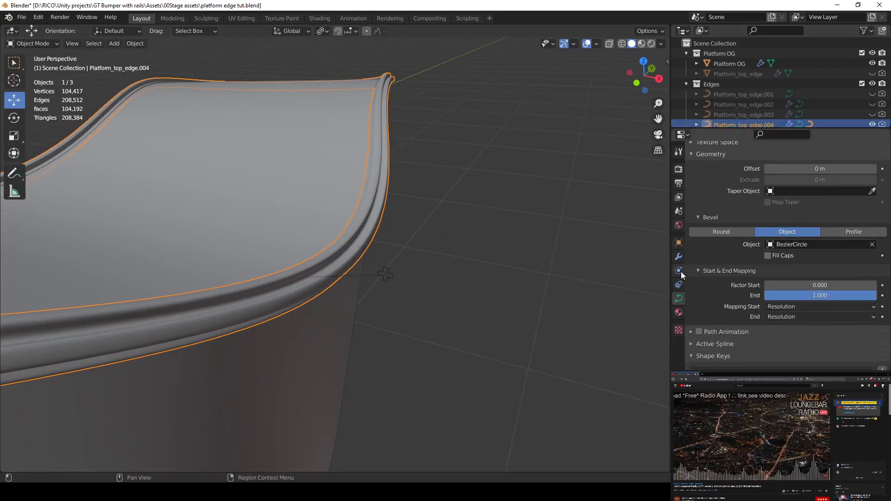
click(792, 245)
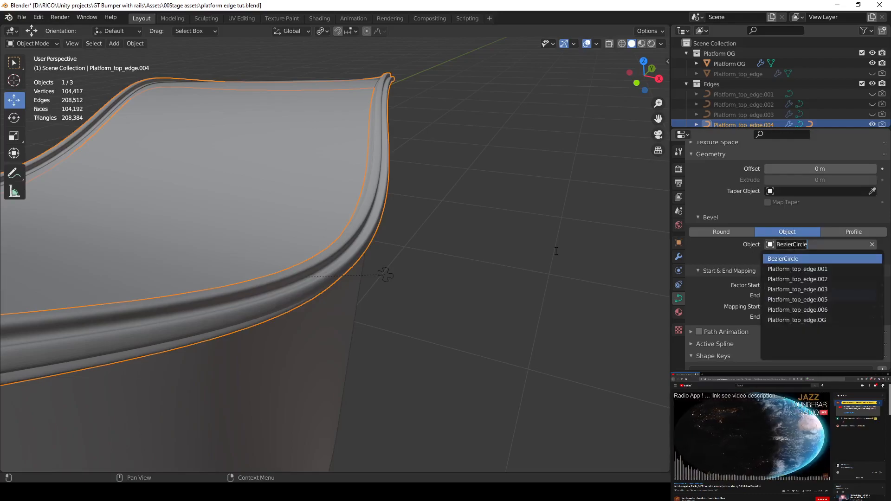
click(389, 272)
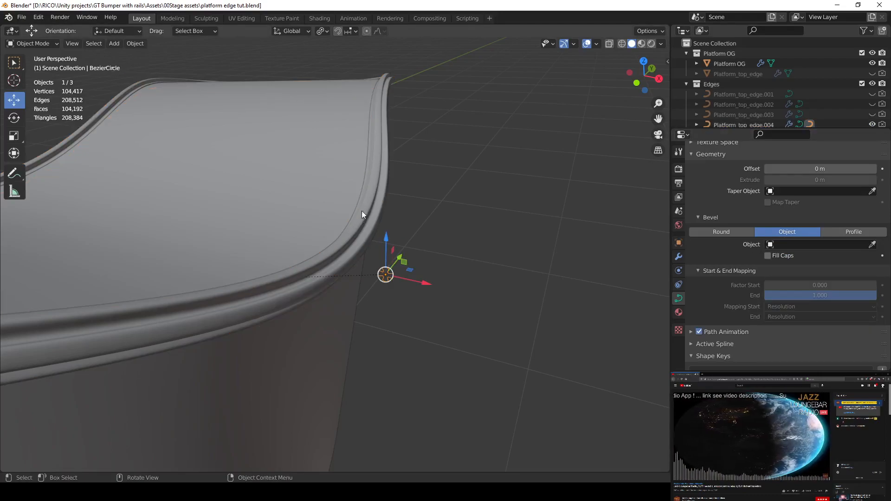
key(KP_Decimal)
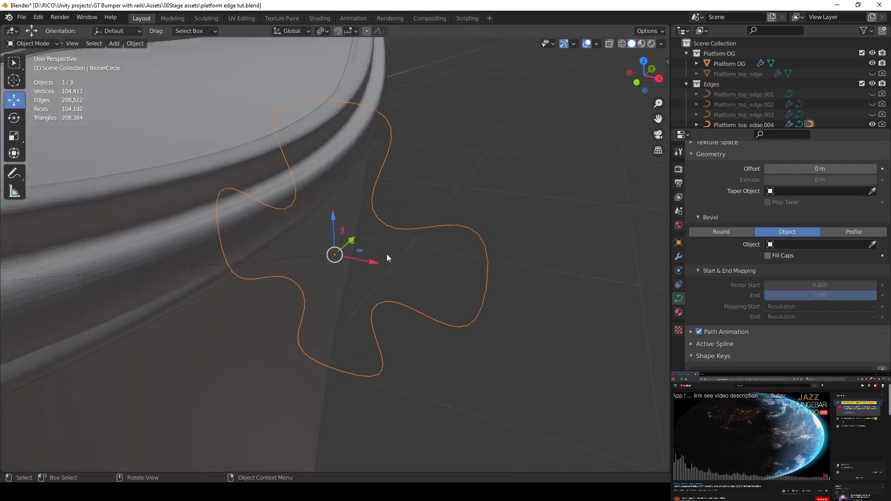
scroll(403, 263, down, 2)
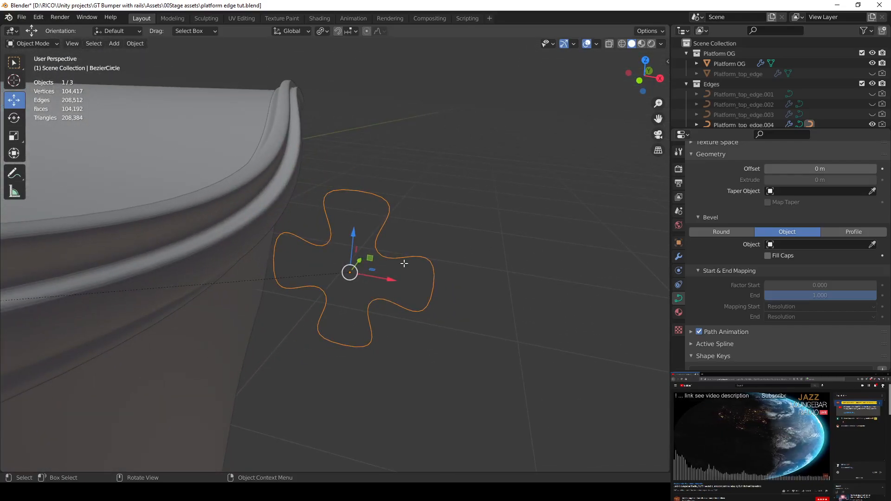
- In Edit Mode, move the top control point of BezierCircle by about -0.019 m in X and 0.006 m in Z
key(Tab)
middle_drag(404, 261, 415, 247)
click(452, 247)
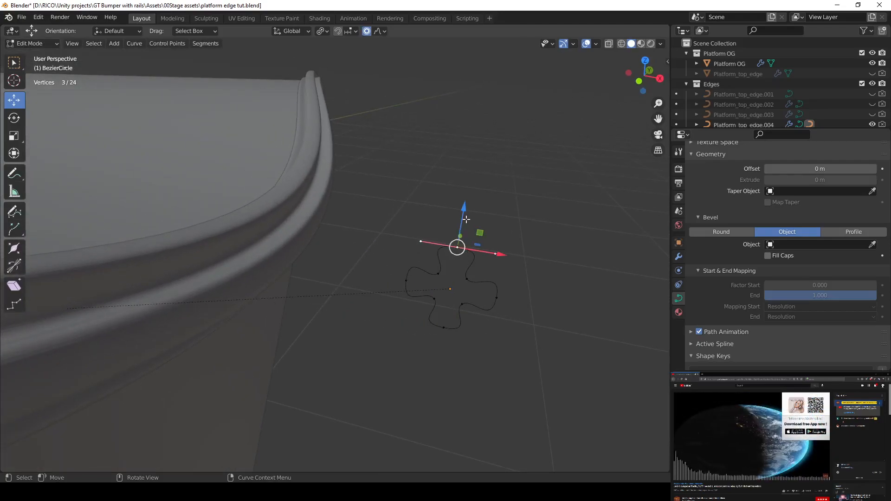
drag(464, 210, 472, 186)
key(ctrl+z)
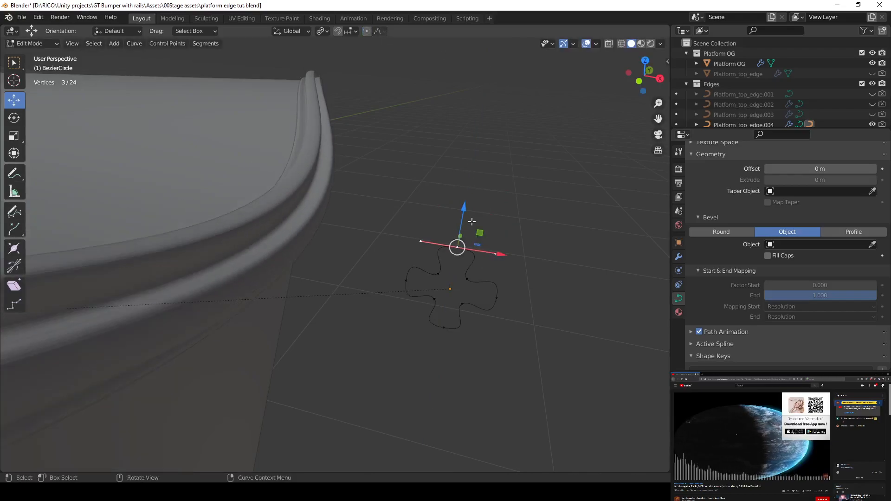
mouse_move(478, 231)
mouse_down()
mouse_move(521, 211)
mouse_move(448, 198)
mouse_move(424, 207)
mouse_move(513, 231)
mouse_move(491, 215)
mouse_move(441, 212)
mouse_move(475, 245)
mouse_up()
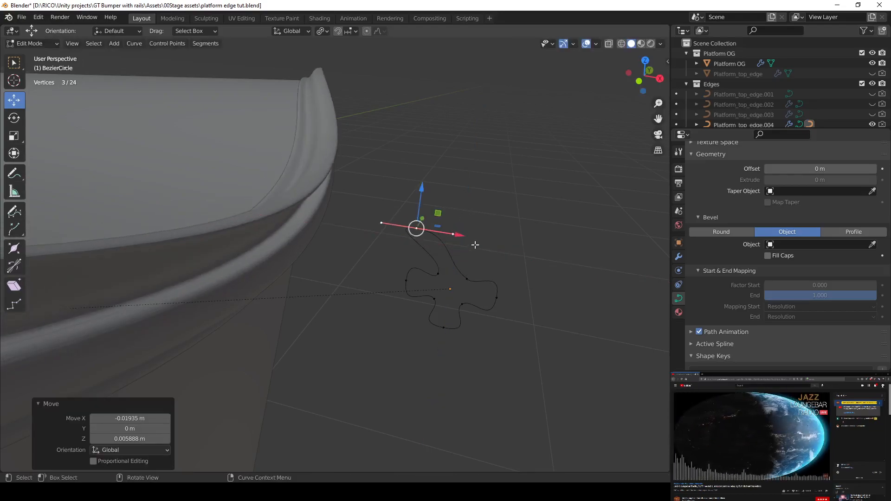
- Subdivide the BezierCircle segment between the moved top point and its neighbour with one cut, and try moving the selected points
shift+click(466, 270)
right_click(479, 241)
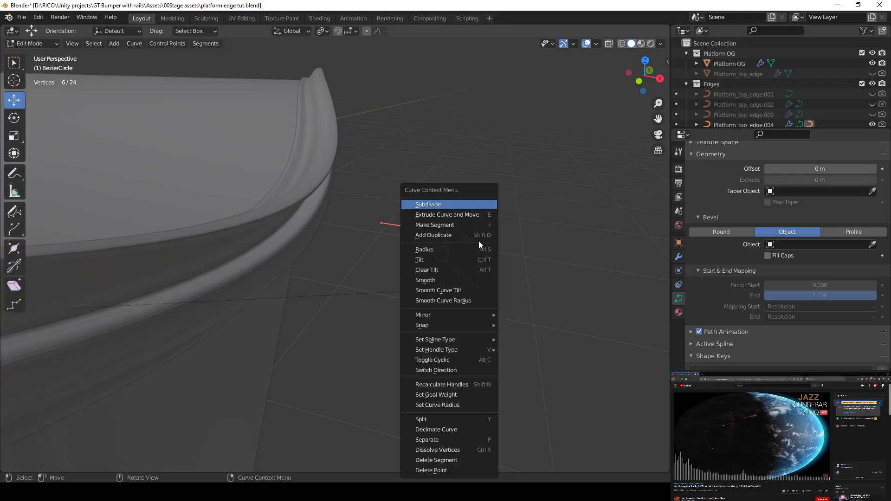
click(470, 207)
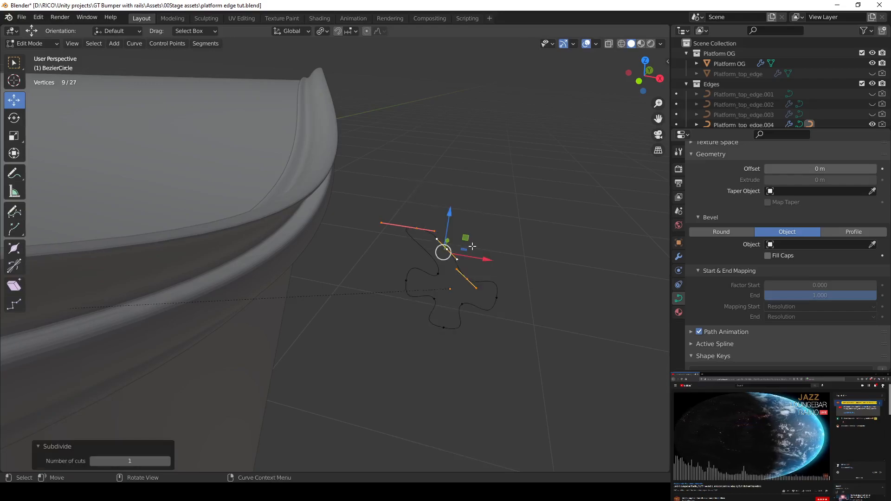
drag(465, 238, 500, 244)
key(ctrl+z)
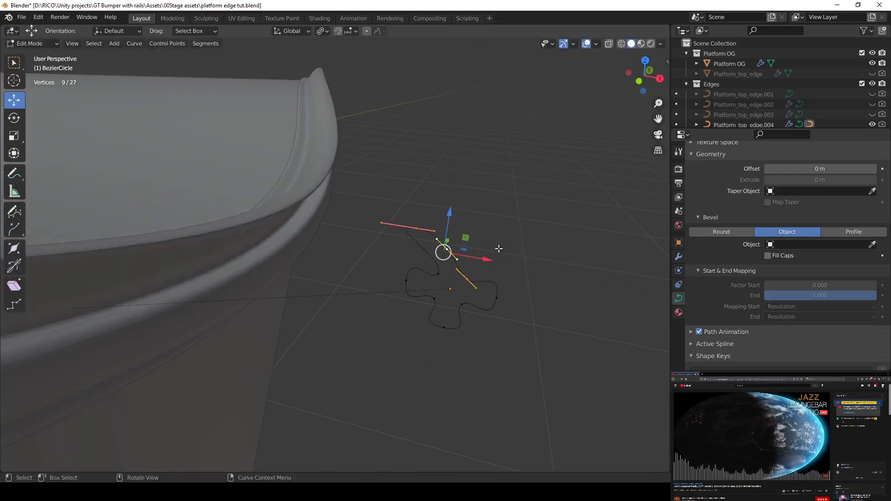
- Move only the new middle control point of BezierCircle outward and inspect the reshaped platform border
click(482, 243)
click(449, 245)
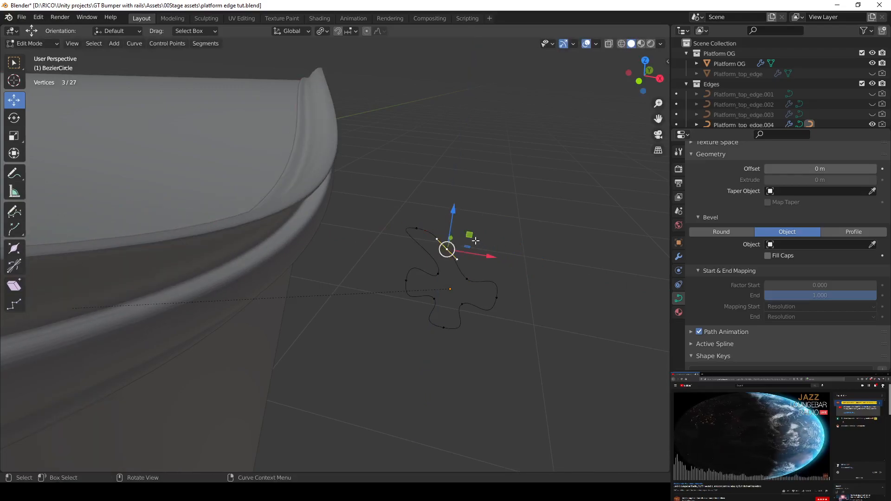
drag(459, 245, 522, 231)
middle_drag(424, 196, 293, 223)
middle_drag(261, 257, 471, 292)
- Undo the BezierCircle profile edits and return to Object Mode
key(ctrl+z)
key(ctrl+z)
key(ctrl+z)
key(ctrl+z)
key(ctrl+z)
key(ctrl+z)
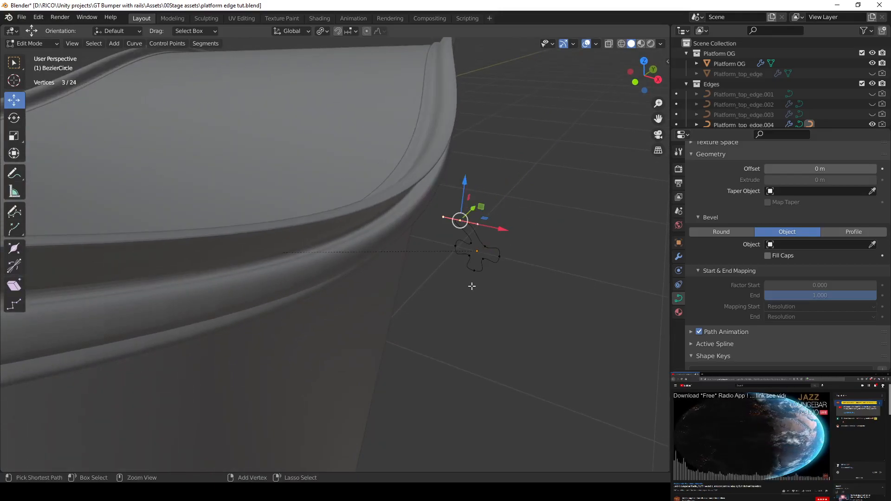
click(534, 194)
middle_drag(534, 194, 494, 224)
key(Tab)
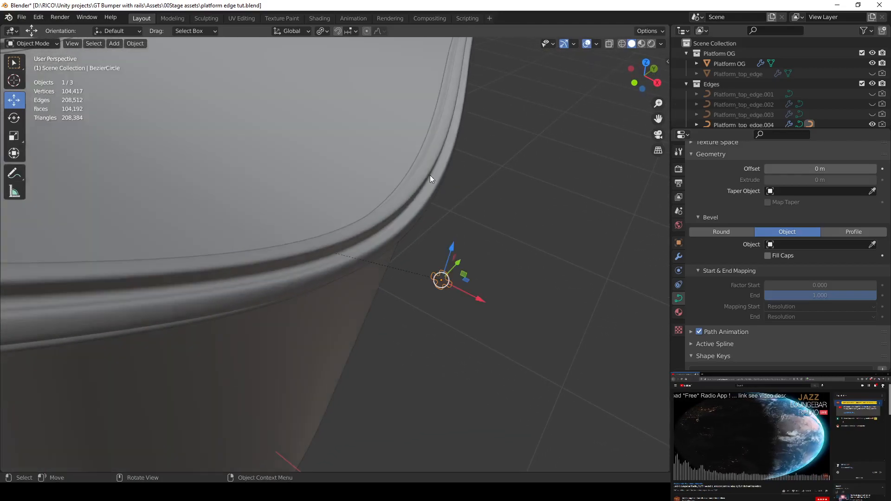
- Select one control point on the near corner of Platform_top_edge.004 in Edit Mode and try enlarging its radius
click(429, 175)
key(Tab)
click(421, 185)
drag(459, 200, 470, 202)
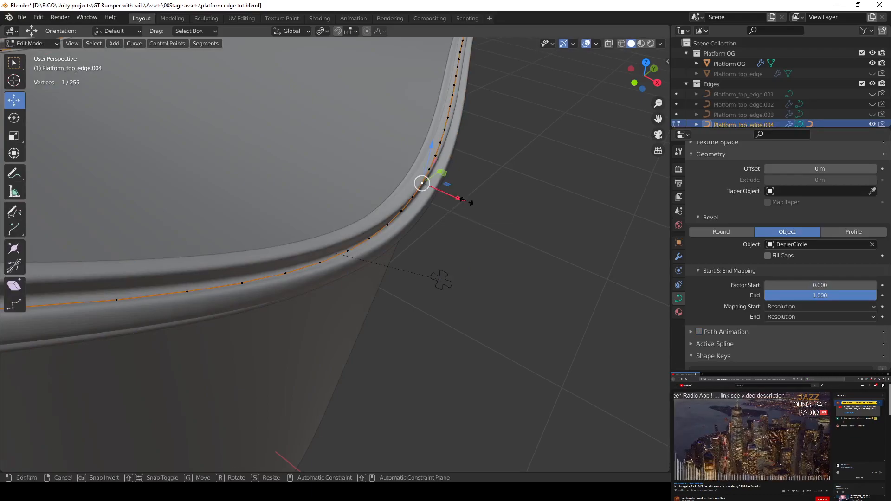
key(alt+s)
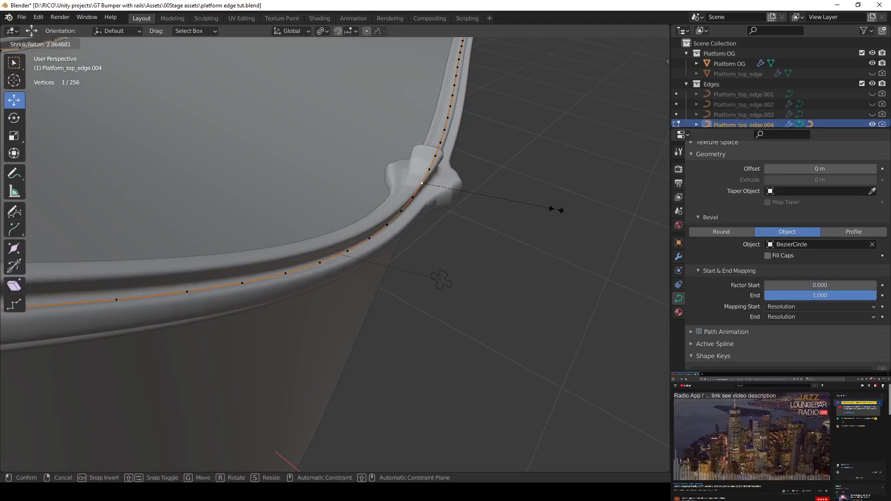
right_click(517, 203)
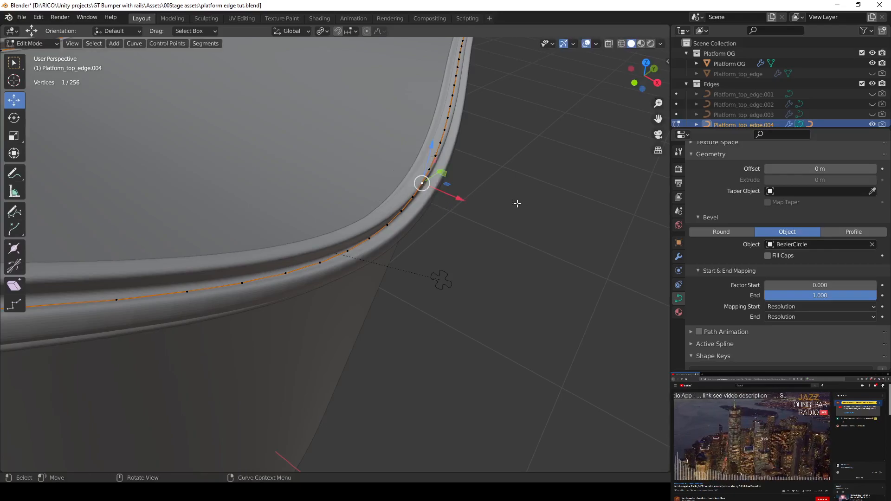
- Select all control points of Platform_top_edge.004 and try tilting the whole moulded border
middle_drag(384, 254, 386, 170)
key(a)
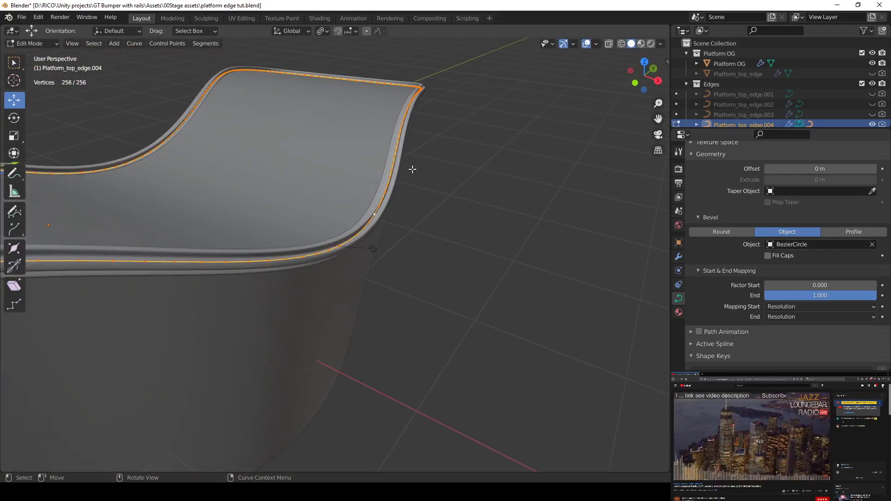
key(ctrl+t)
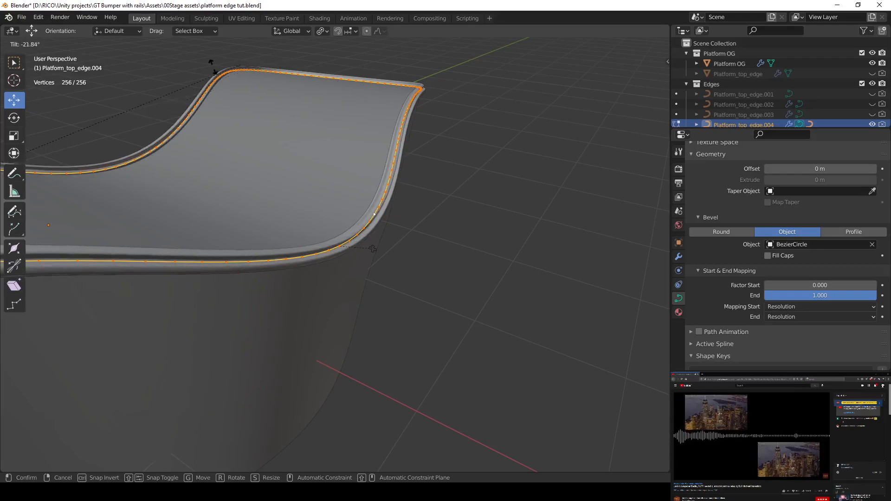
key(Escape)
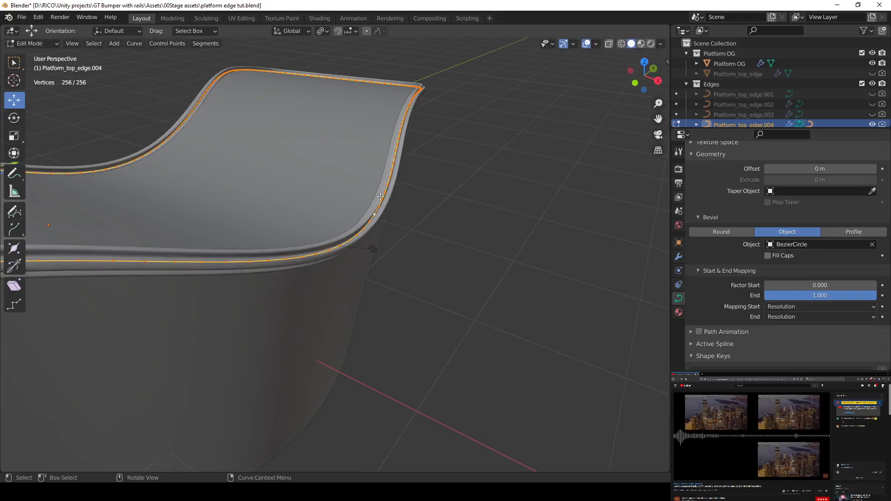
middle_drag(431, 213, 500, 319)
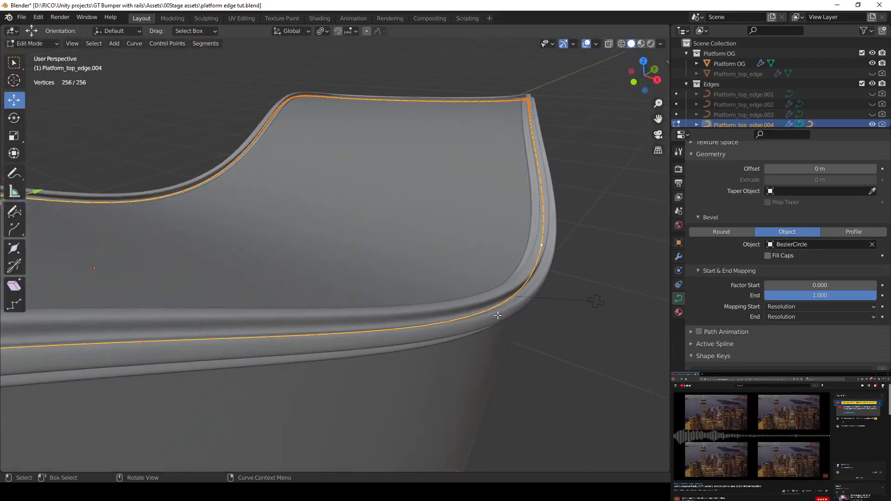
middle_drag(528, 176, 529, 272)
- Return to Object Mode, deselect everything and examine the moulded border around the platform
key(Tab)
middle_drag(469, 269, 419, 295)
click(509, 252)
middle_drag(509, 252, 479, 333)
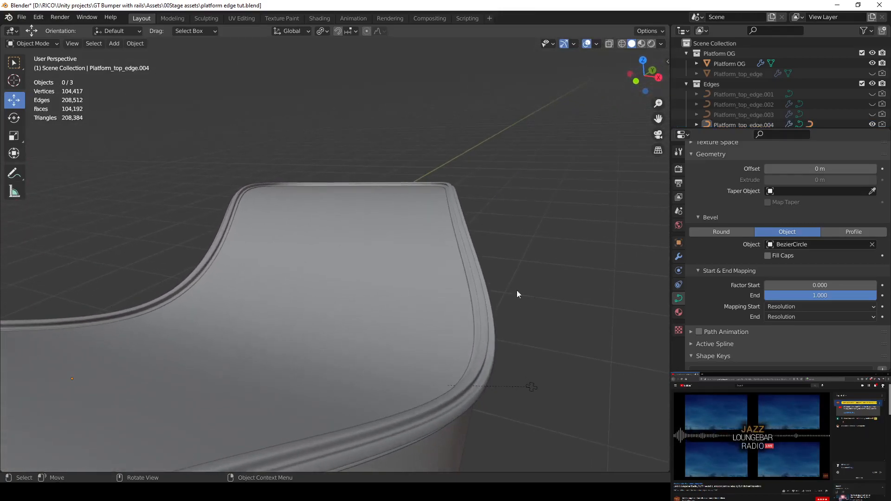
middle_drag(487, 371, 567, 194)
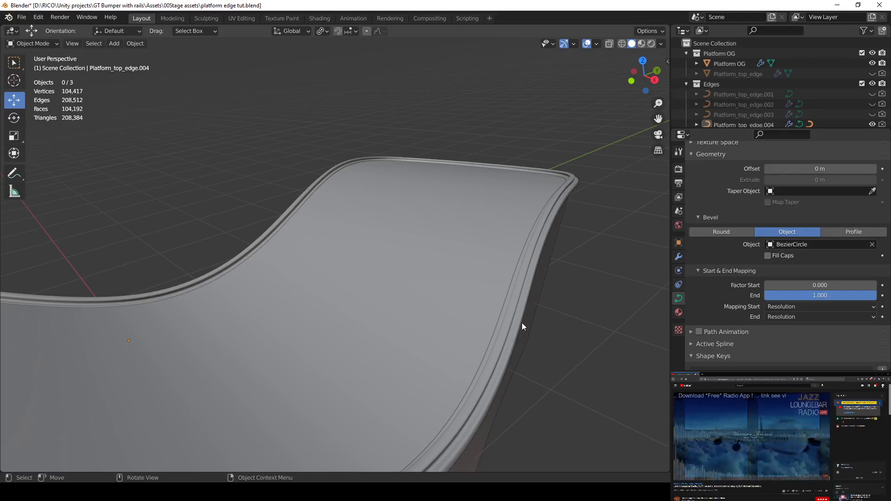
scroll(521, 323, down, 4)
middle_drag(522, 322, 102, 398)
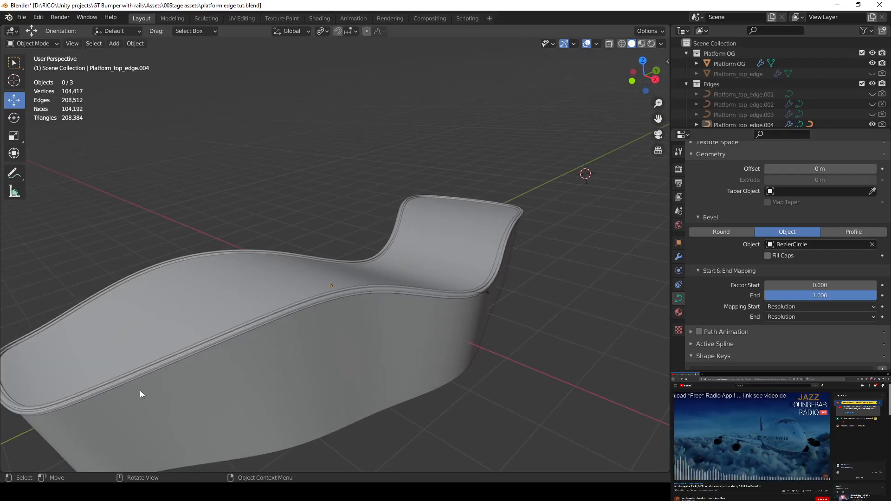
- Select the run of Platform_top_edge.004 control points from the near front corner to the raised far corner, and return to Object Mode
click(194, 352)
key(Tab)
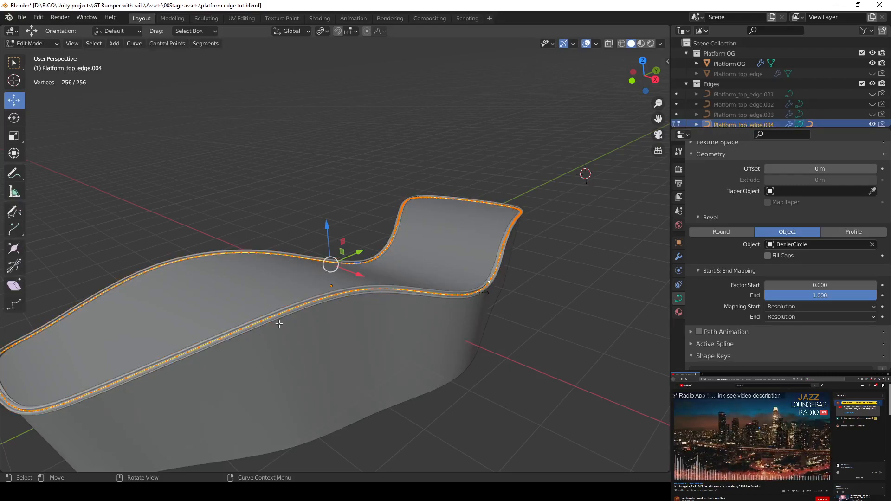
click(55, 407)
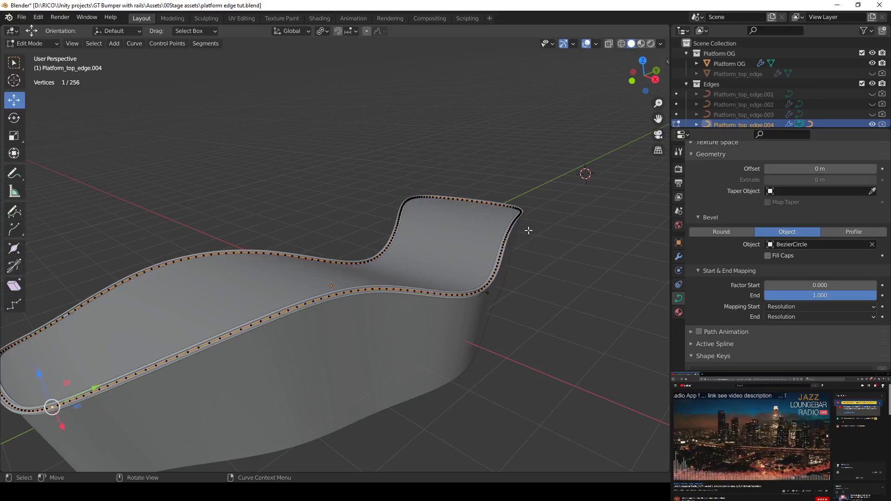
ctrl+click(521, 211)
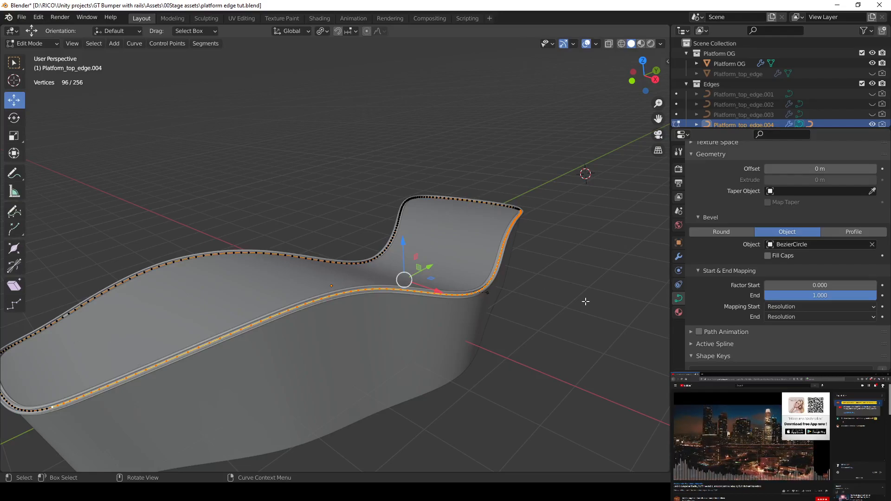
key(Tab)
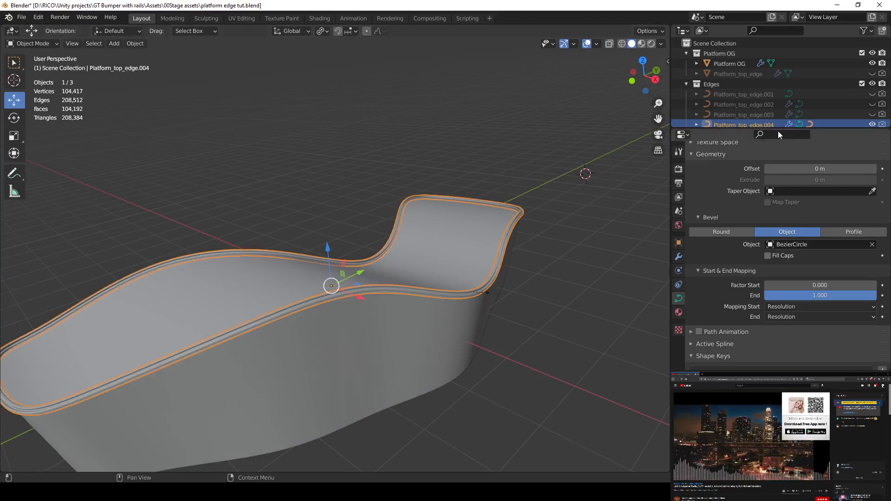
- Hide Platform_top_edge.004 and make Platform_top_edge.005 and its Grass Edge object visible
drag(778, 130, 780, 226)
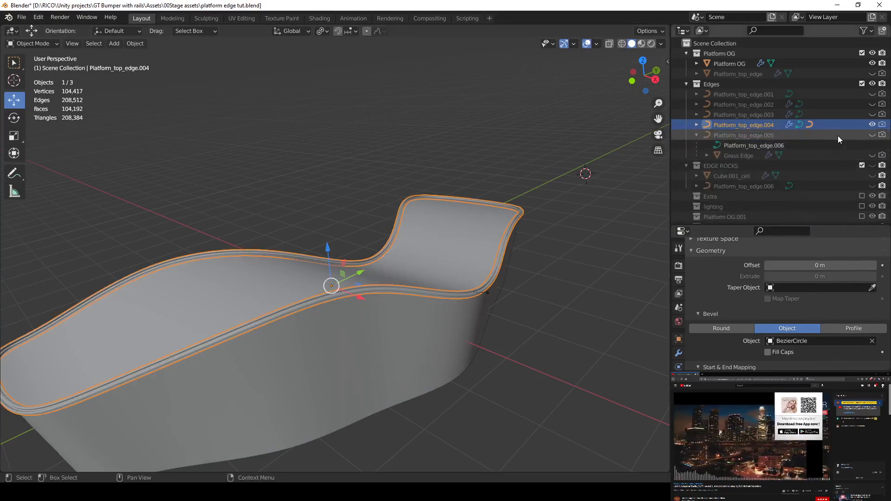
click(871, 125)
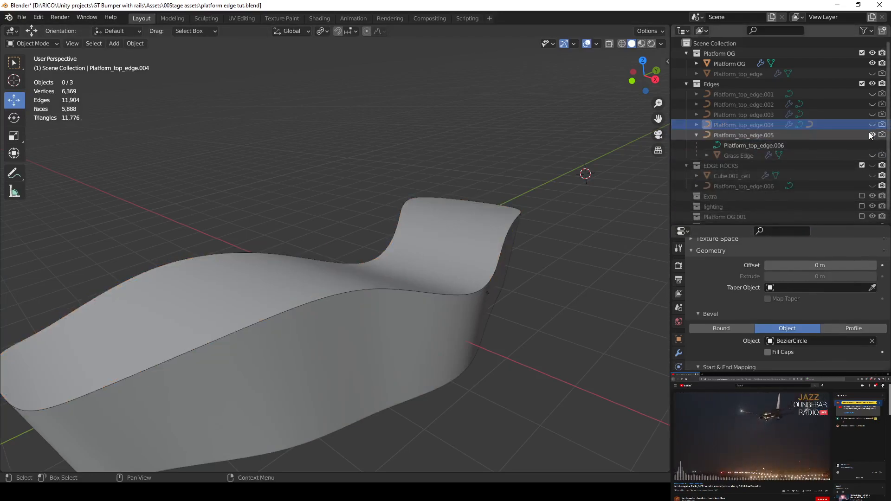
click(872, 155)
click(873, 155)
click(872, 154)
- Examine the jagged Grass Edge border along the platform from several angles
middle_drag(336, 324, 344, 323)
scroll(336, 324, up, 3)
scroll(336, 324, down, 4)
scroll(395, 313, up, 4)
middle_drag(395, 314, 511, 243)
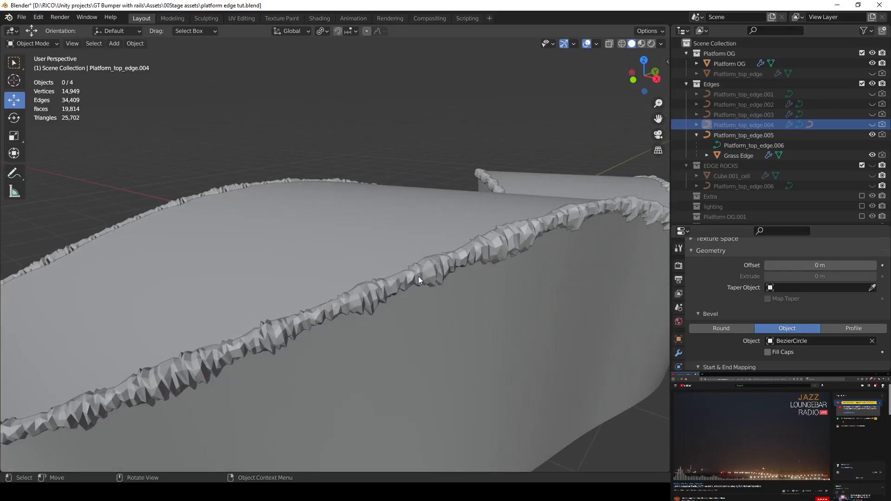
scroll(419, 277, down, 3)
middle_drag(427, 271, 485, 246)
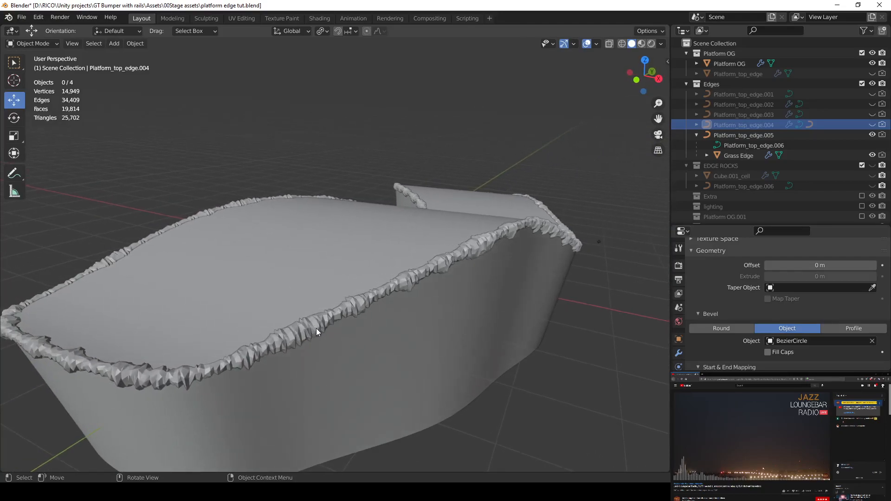
scroll(353, 323, up, 1)
middle_drag(354, 320, 356, 324)
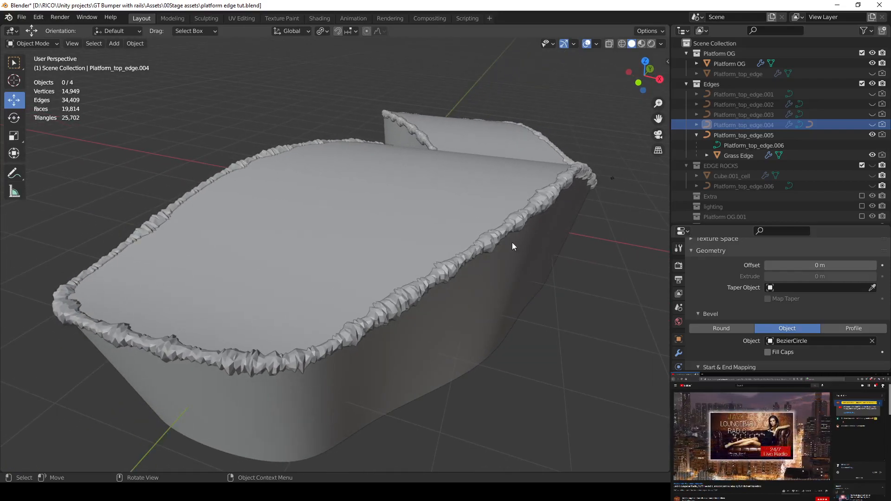
scroll(501, 246, up, 1)
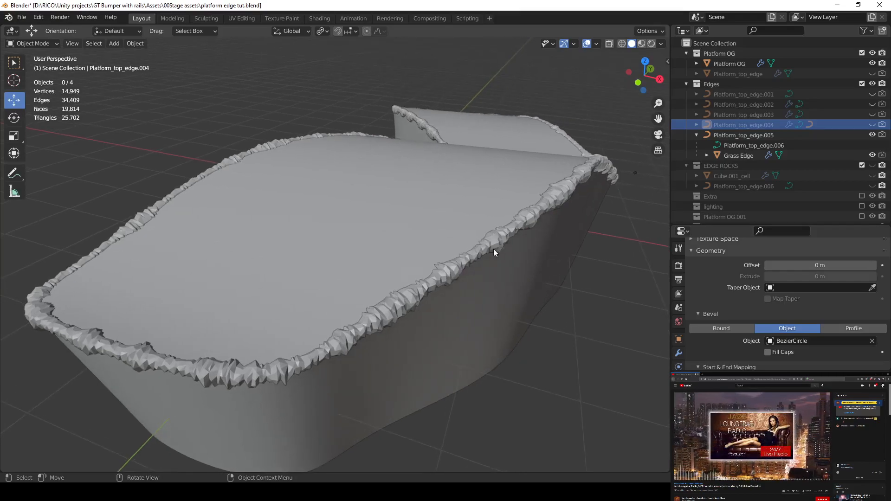
- Open the Grass Edge mesh in Edit Mode and isolate its base segment in local view
click(452, 277)
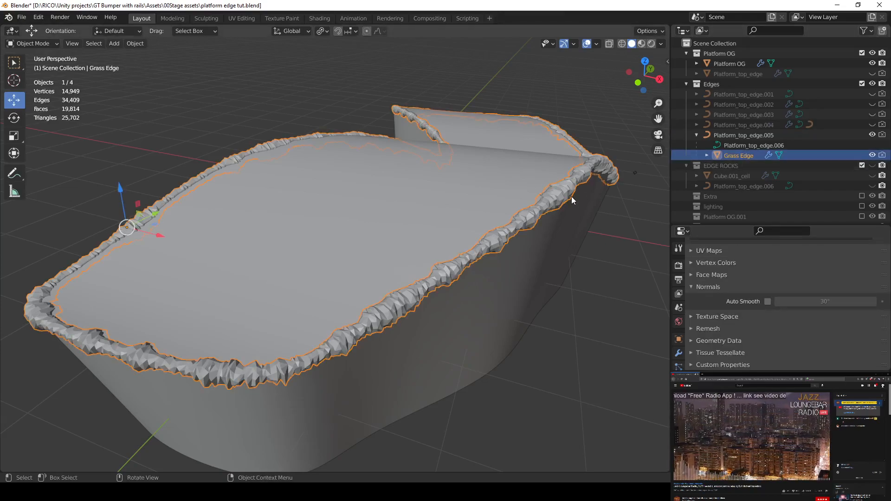
key(Tab)
middle_drag(221, 246, 332, 307)
scroll(253, 278, up, 4)
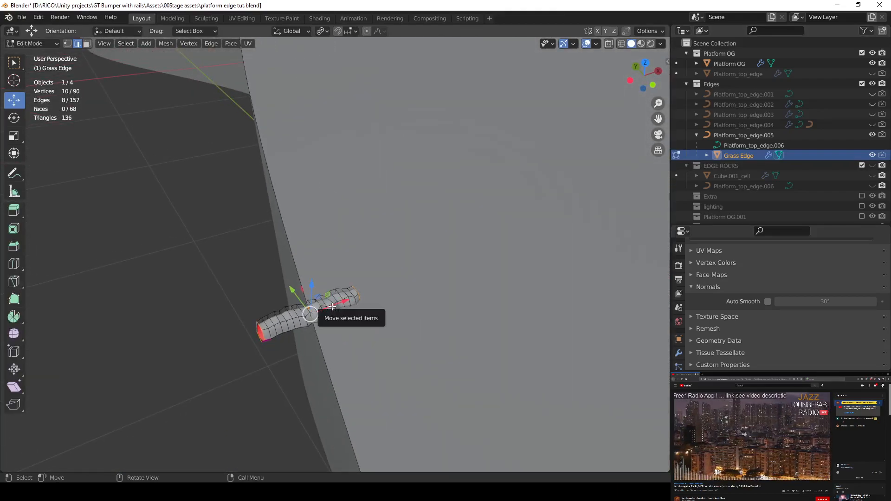
key(KP_Divide)
middle_drag(332, 307, 442, 278)
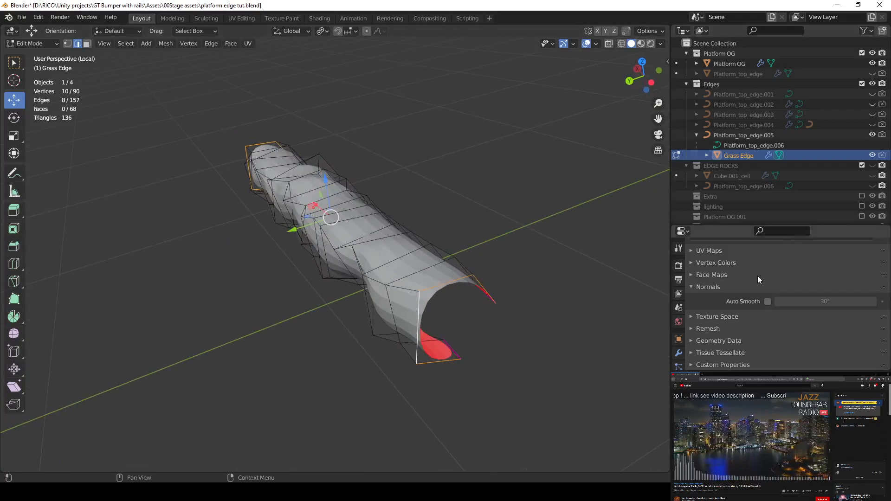
- Turn off the Edit Mode display of the Subdivision modifier on Grass Edge
click(678, 353)
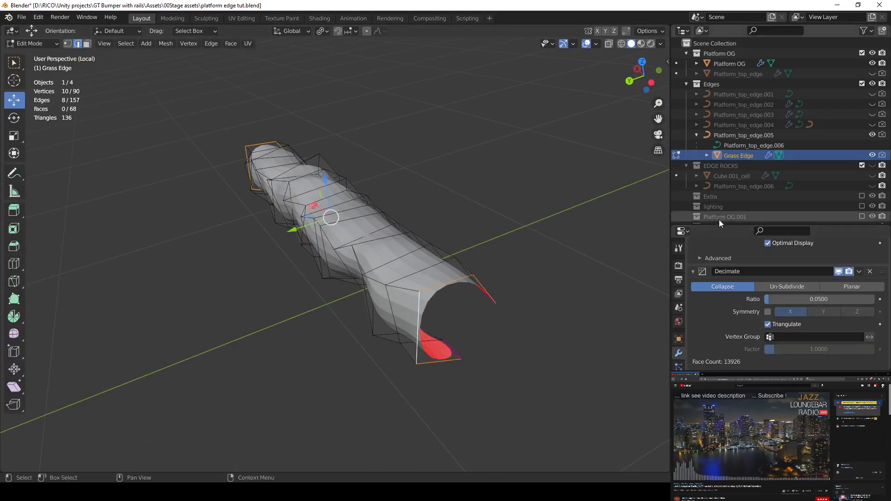
drag(717, 226, 715, 68)
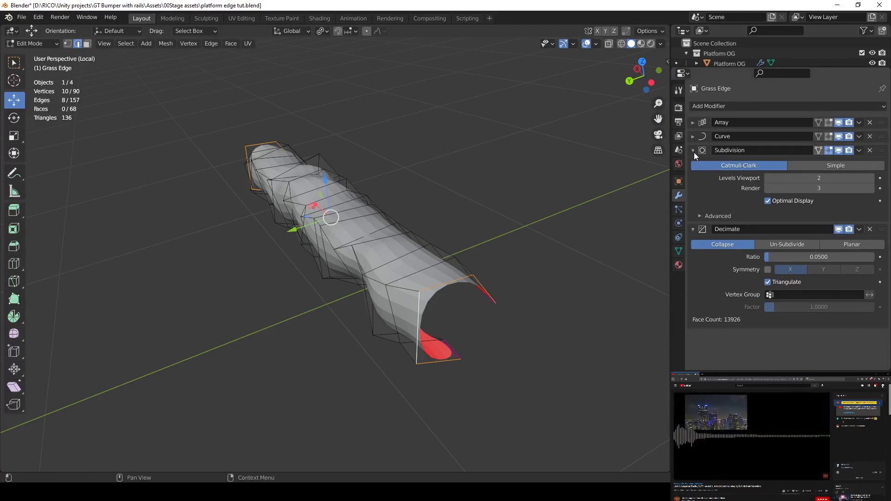
click(830, 149)
- Examine the open profile of the Grass Edge segment from the left orthographic view
middle_drag(399, 279, 407, 295)
mouse_move(408, 255)
middle_down()
mouse_move(454, 265)
mouse_move(429, 242)
mouse_move(438, 245)
mouse_move(418, 258)
mouse_move(398, 256)
middle_up()
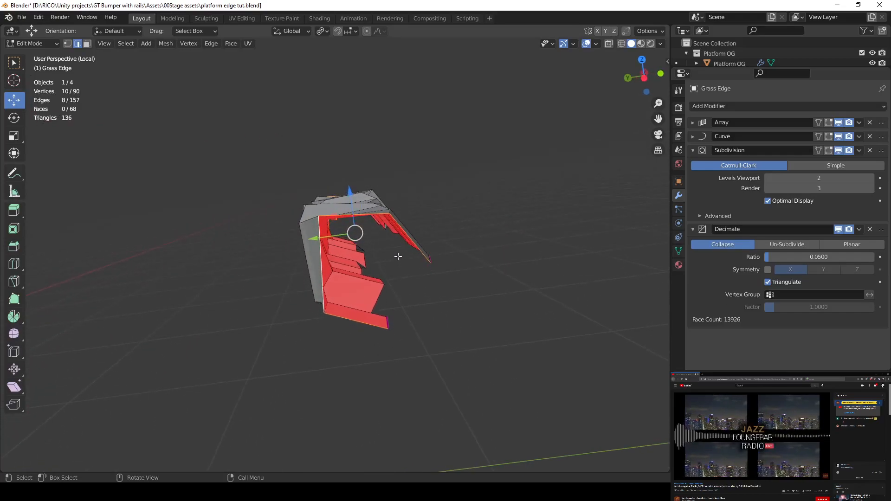
key(grave)
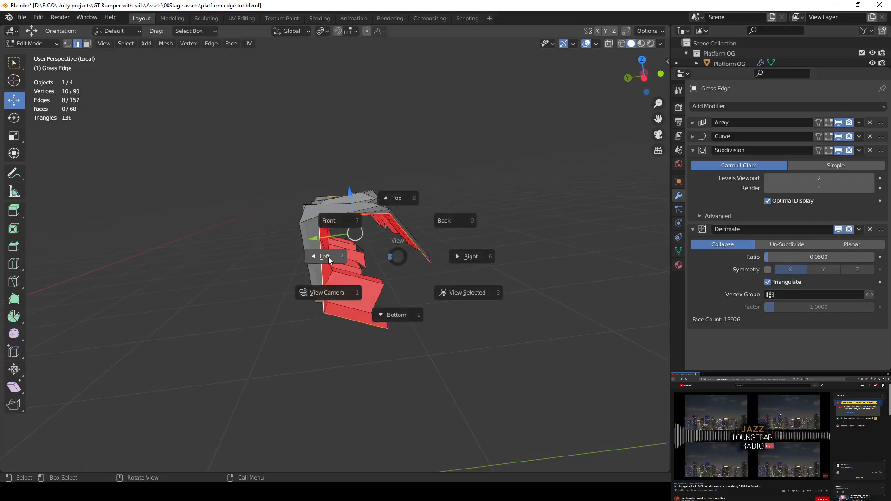
click(328, 257)
scroll(358, 265, up, 8)
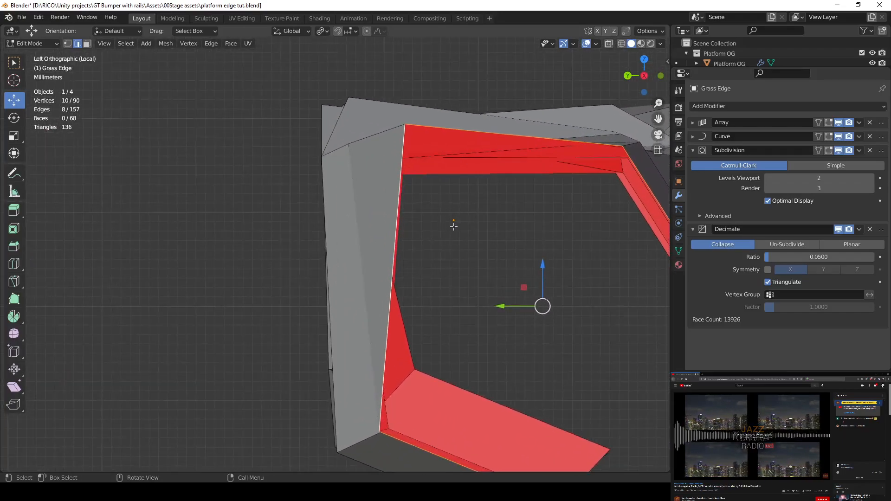
scroll(455, 218, down, 5)
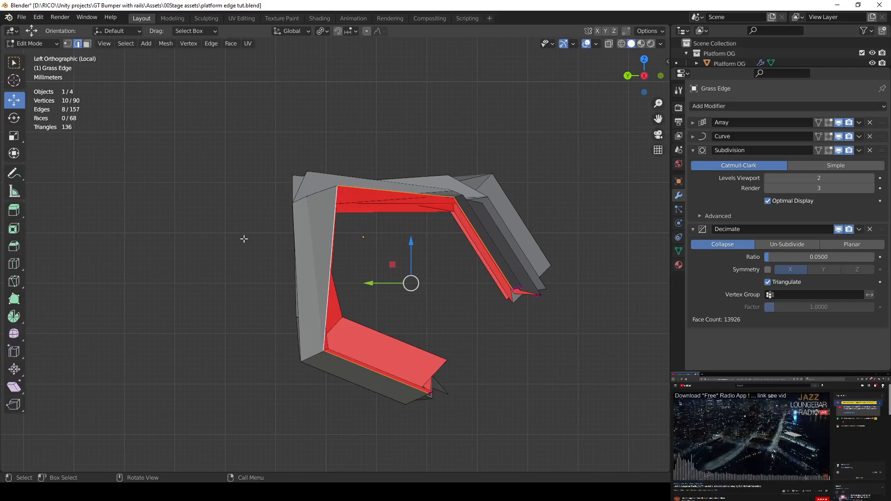
key(b)
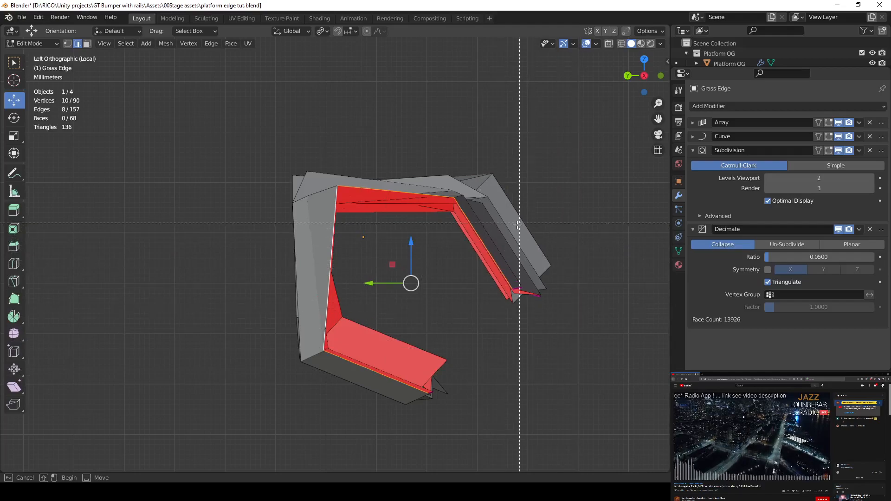
key(Escape)
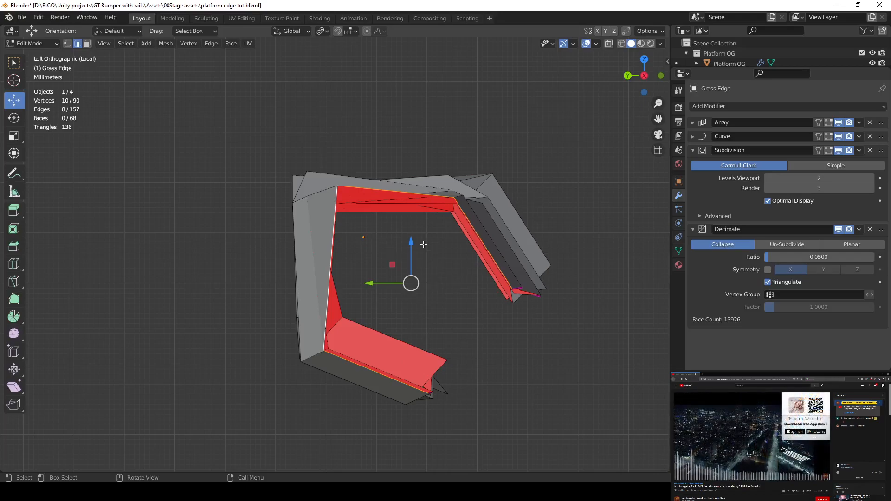
- Box-select the visible geometry of the Grass Edge segment and try moving it relative to the object origin
scroll(306, 213, down, 2)
drag(254, 161, 533, 380)
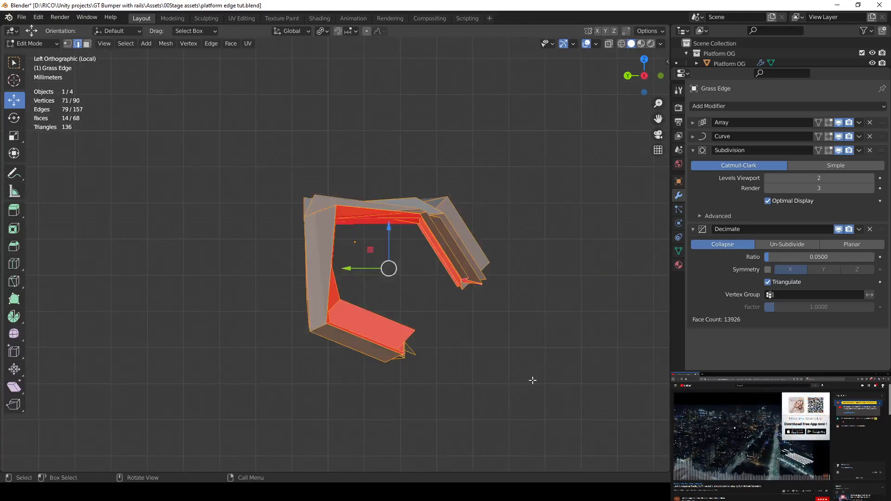
drag(372, 252, 337, 223)
right_click(338, 223)
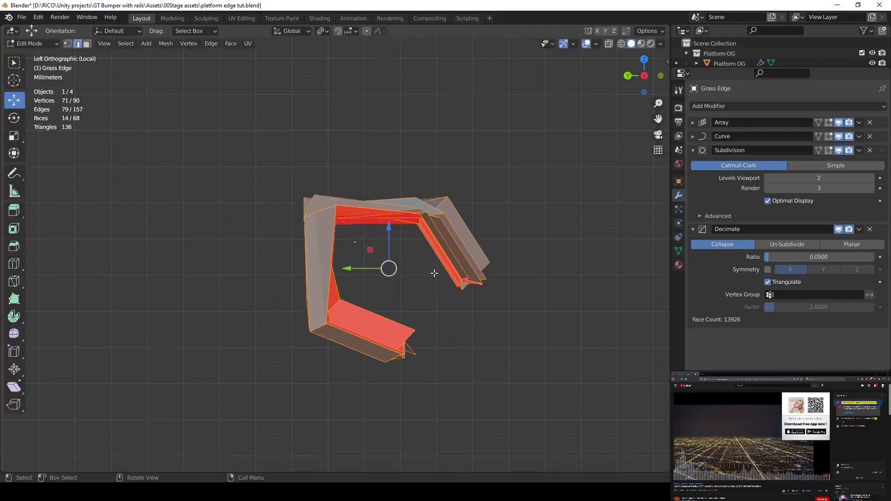
- Select the entire Grass Edge mesh and move it by about -0.0018 m in Y and -0.0013 m in Z
key(a)
mouse_move(367, 253)
mouse_down()
mouse_move(333, 228)
mouse_move(371, 256)
mouse_up()
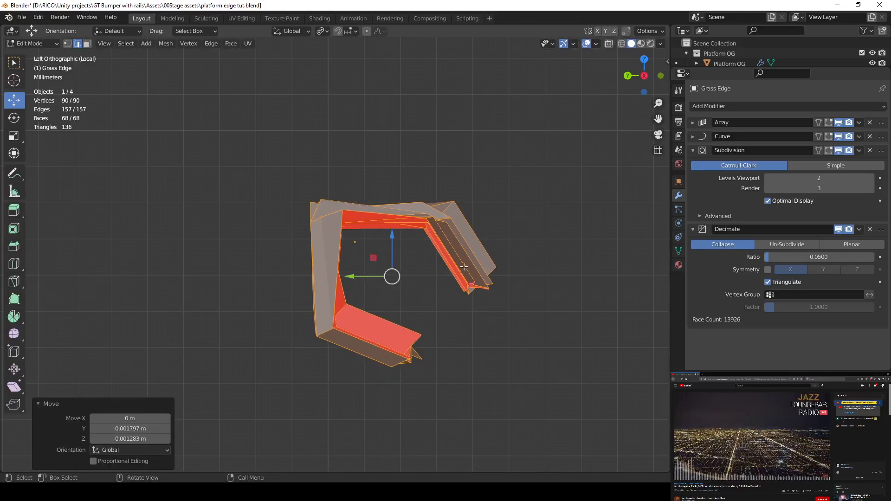
key(g)
key(y)
key(Escape)
- Undo the Grass Edge mesh move and the selection changes
key(ctrl+z)
key(ctrl+z)
key(ctrl+z)
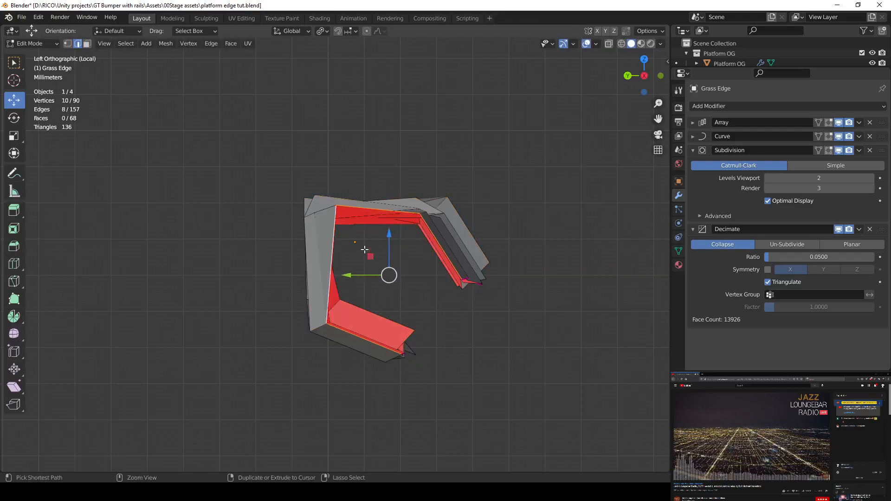
- Inspect the Grass Edge segment's front and open ends from several angles, with vertex selection active
middle_drag(453, 288, 519, 337)
scroll(514, 336, down, 2)
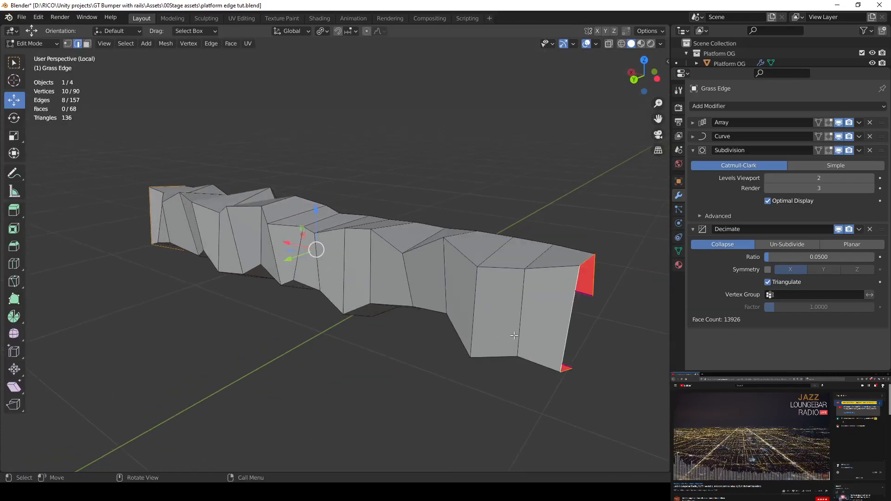
middle_drag(367, 172, 398, 203)
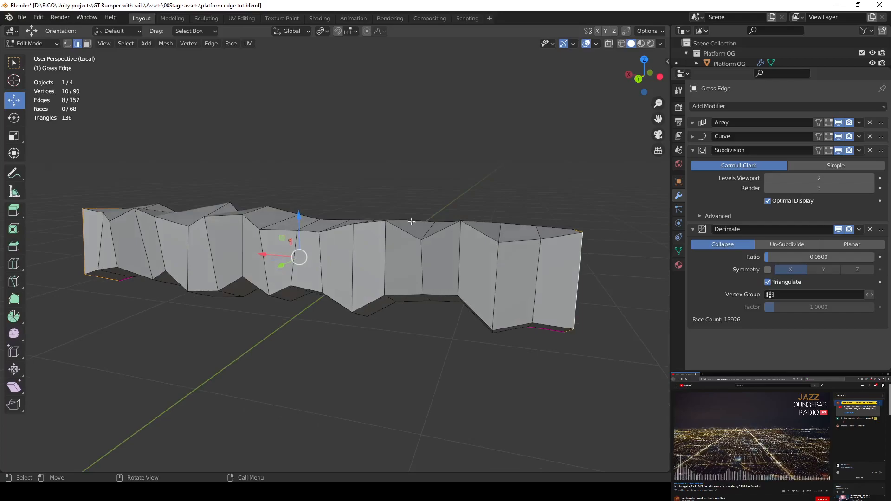
middle_drag(399, 317, 303, 283)
key(1)
middle_drag(363, 299, 219, 283)
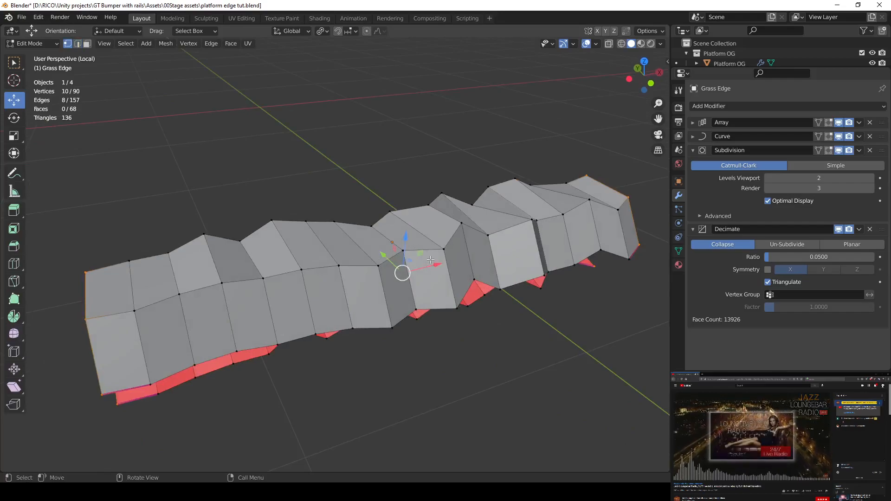
middle_drag(545, 231, 270, 295)
middle_drag(383, 282, 384, 302)
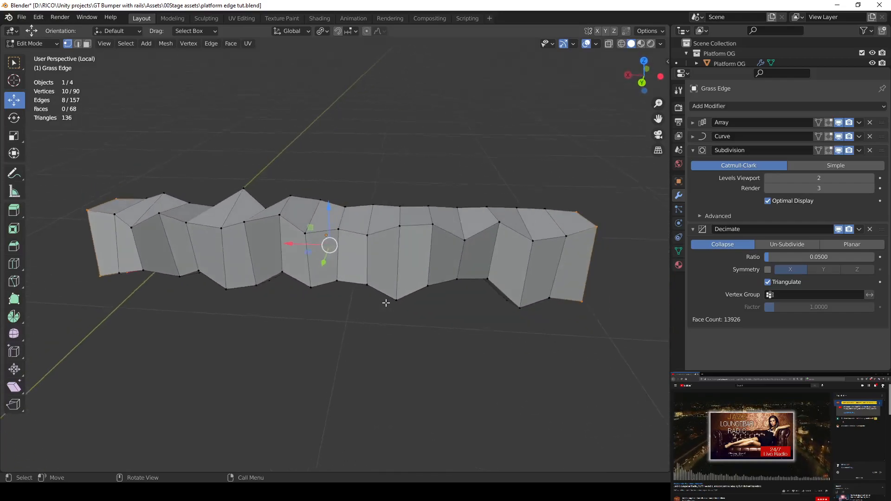
- Select the matching upper vertices at both ends of the segment and try to align them by scaling to 0 along Z and Y
click(589, 223)
middle_drag(593, 220, 148, 297)
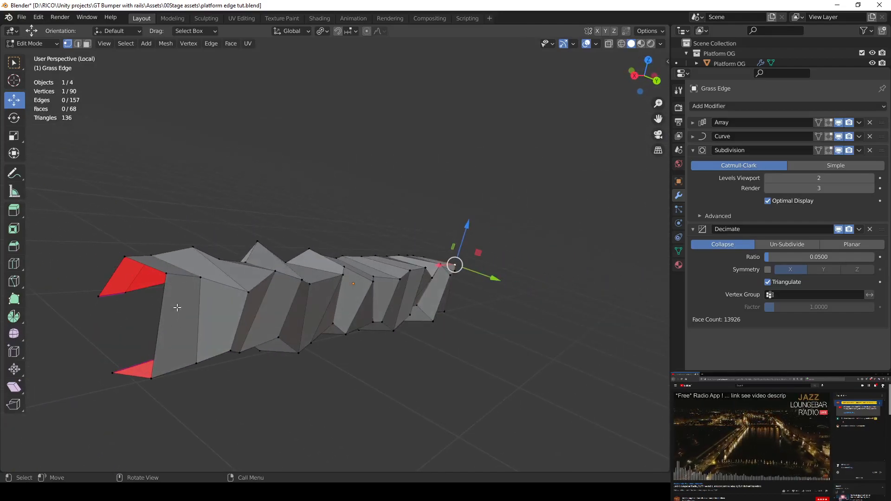
middle_drag(175, 308, 204, 310)
shift+click(194, 291)
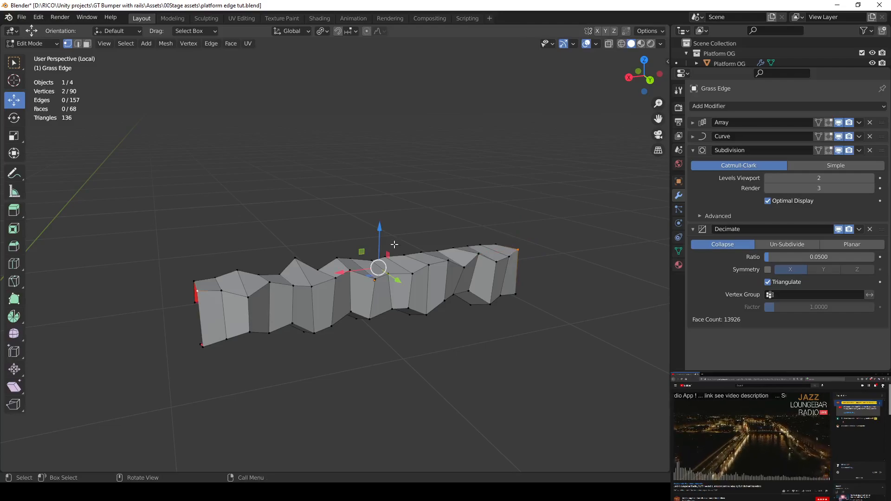
key(s)
text(z)
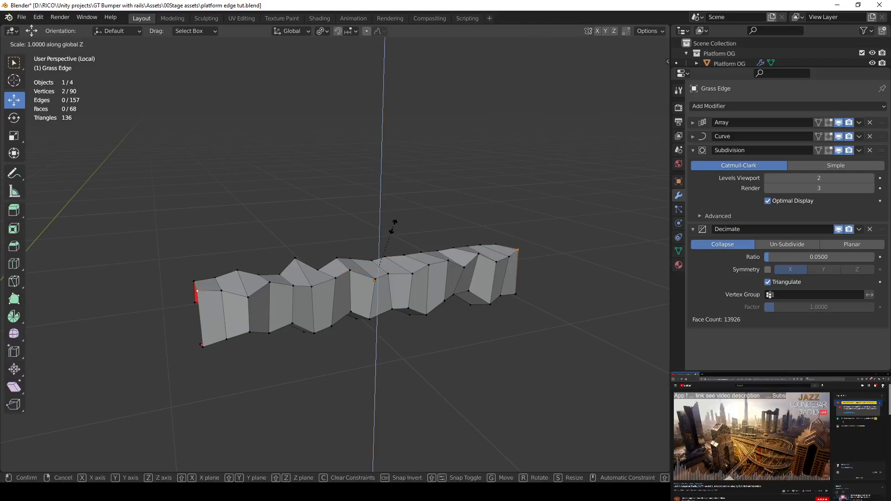
text(0)
key(Return)
text(sy)
text(0)
key(Return)
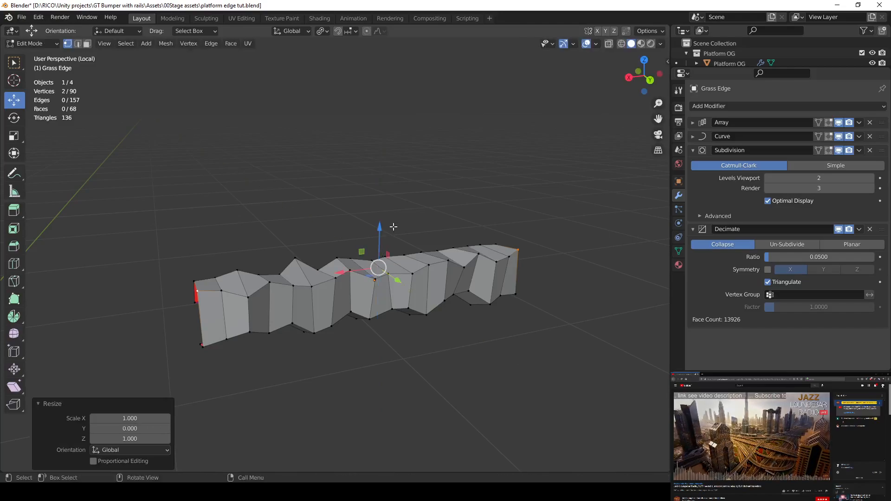
- Raise one end vertex by about 0.0076 m and retry aligning it with its counterpart by scaling both to 0 along Z and Y
click(517, 249)
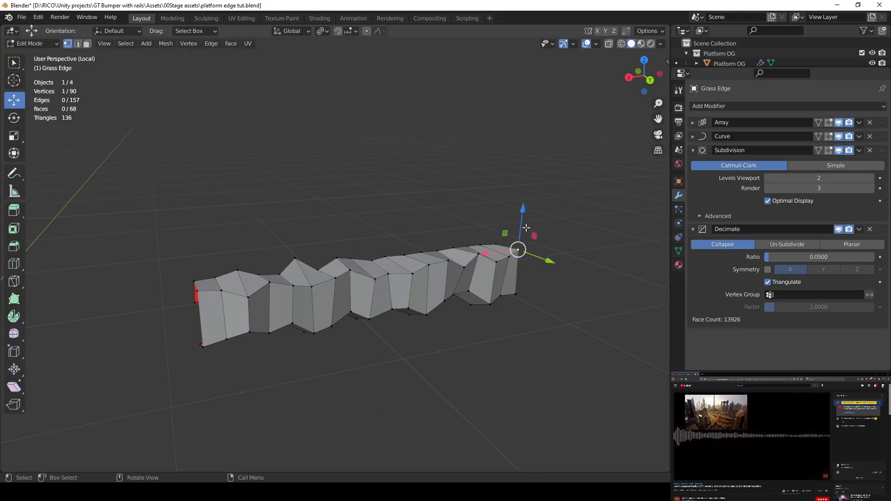
drag(522, 212, 526, 198)
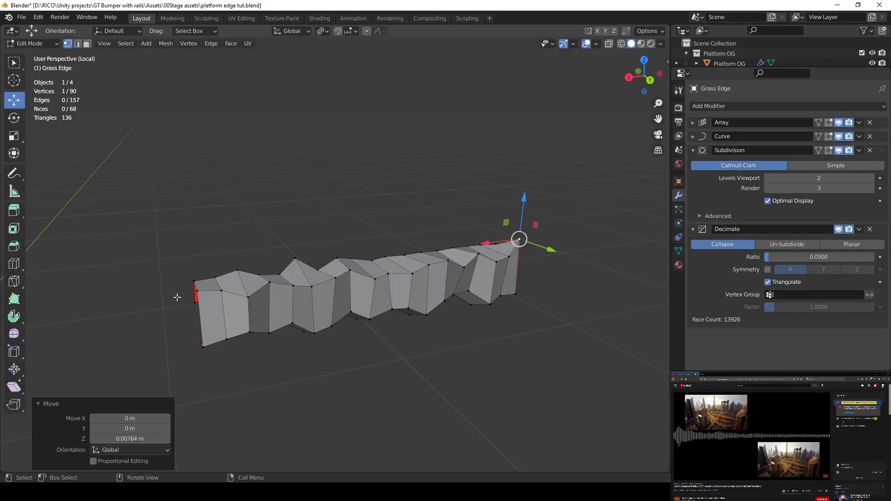
shift+click(197, 291)
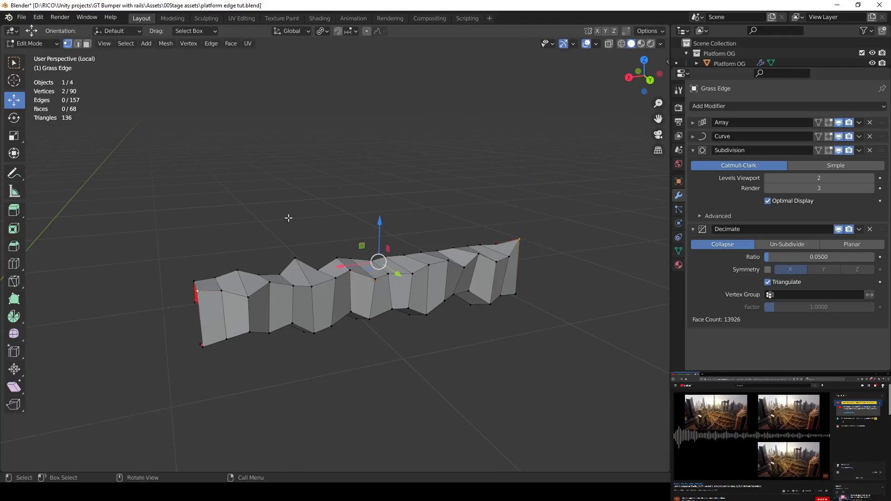
key(s)
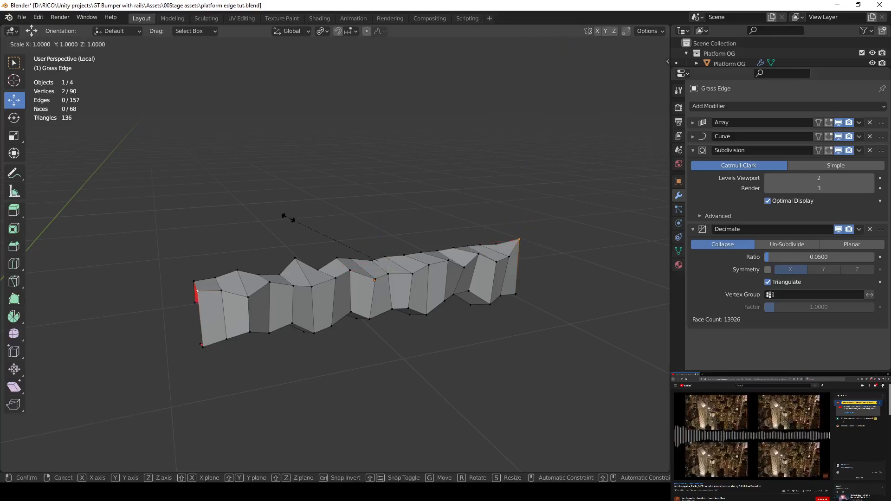
text(z)
text(0)
key(Return)
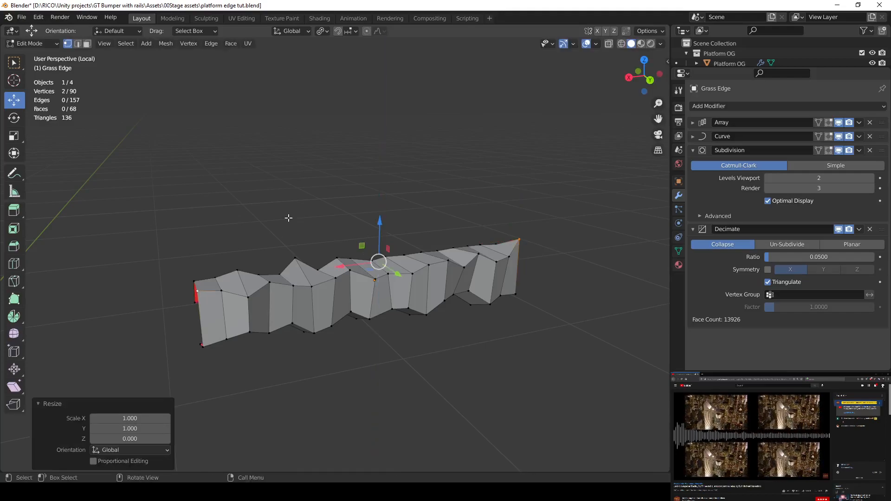
text(sy0)
key(Return)
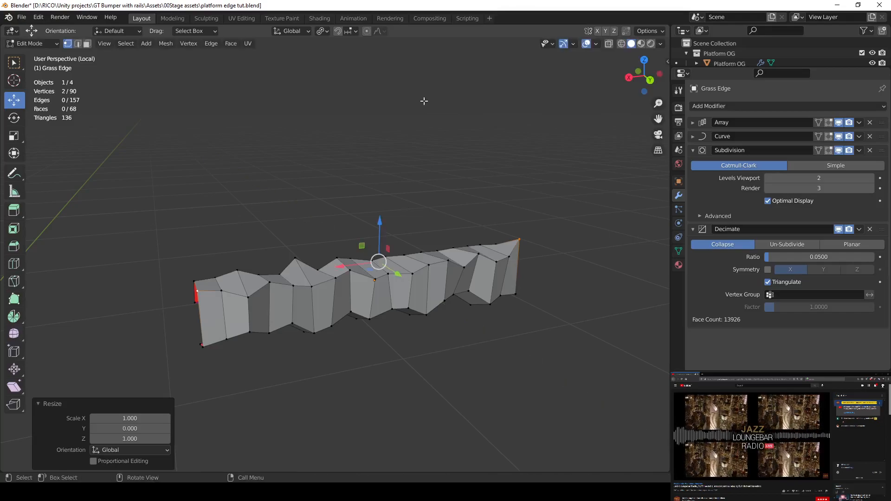
- Undo the last scaling of the end vertices and the upward move
middle_drag(501, 185, 582, 236)
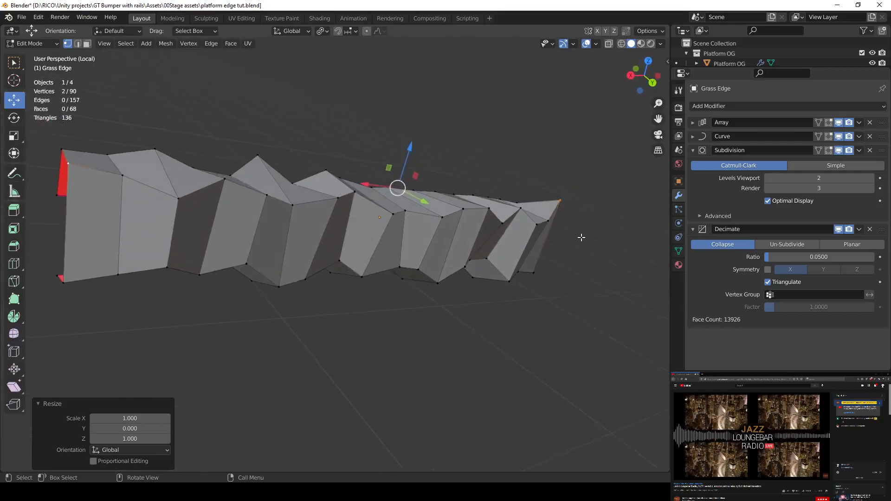
click(580, 192)
ctrl+click(581, 191)
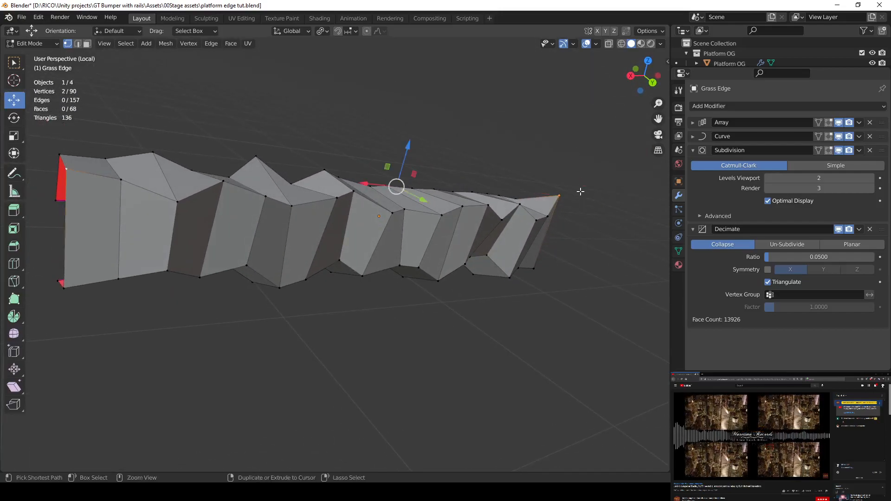
key(ctrl+z)
key(ctrl+z)
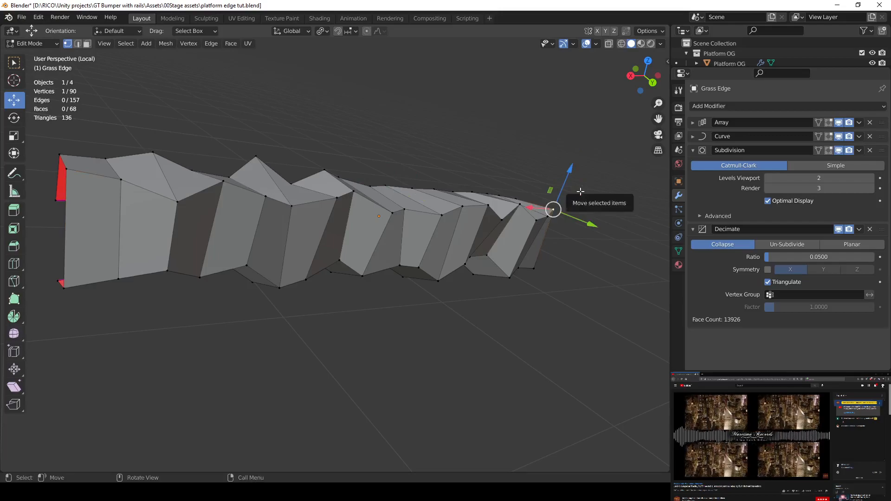
key(ctrl+z)
- Set the transform pivot point to Bounding Box Center
scroll(576, 232, down, 1)
middle_drag(568, 266, 565, 280)
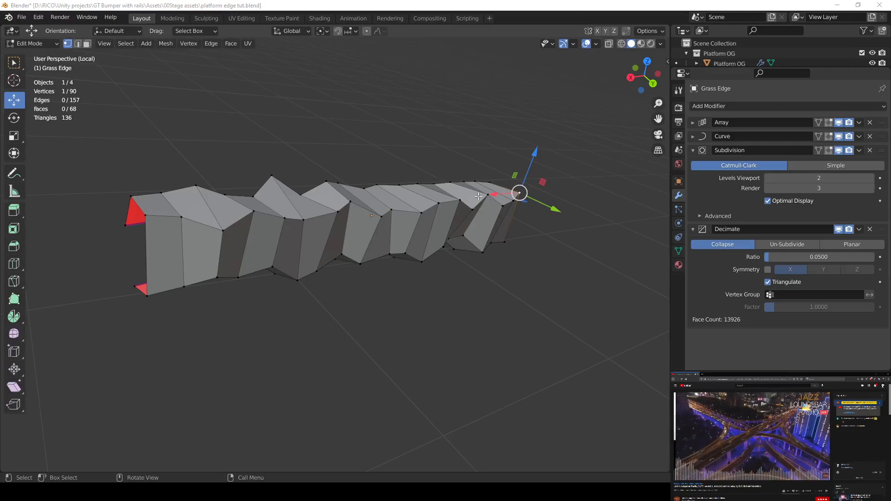
click(324, 33)
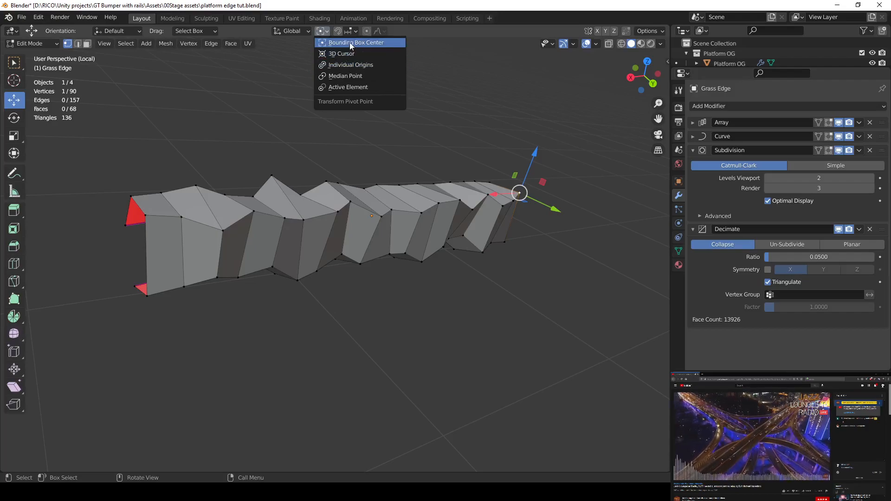
click(349, 42)
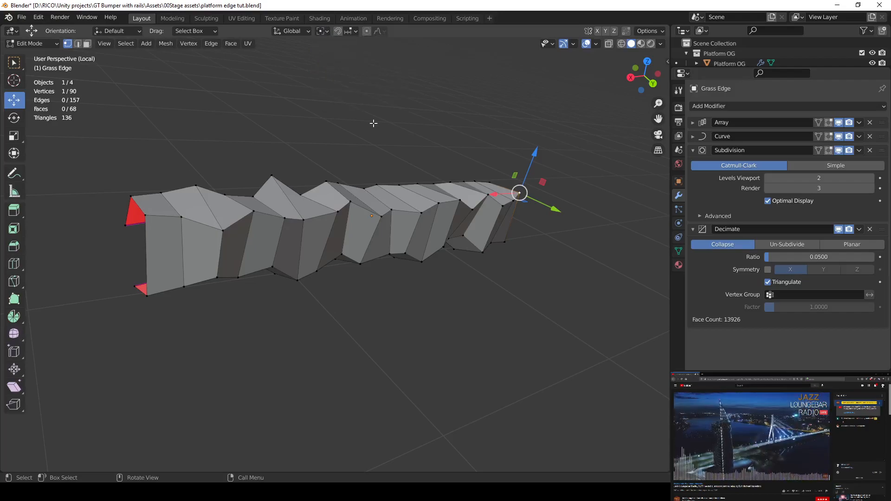
- Move the selected end vertex by about 0.0068 m in Y and 0.0035 m in Z
scroll(503, 214, up, 1)
drag(585, 175, 603, 174)
scroll(343, 214, down, 1)
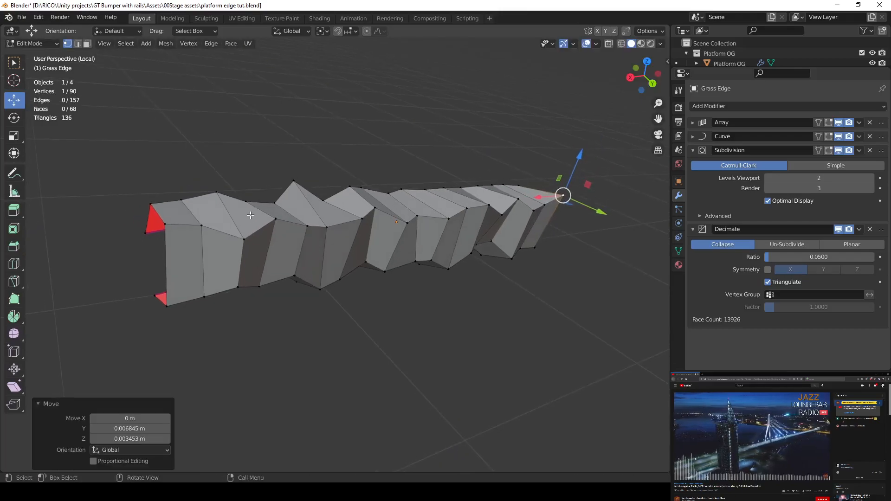
- Add the matching vertex at the opposite end to the selection and align both by scaling to 0 along Z and Y
shift+click(167, 224)
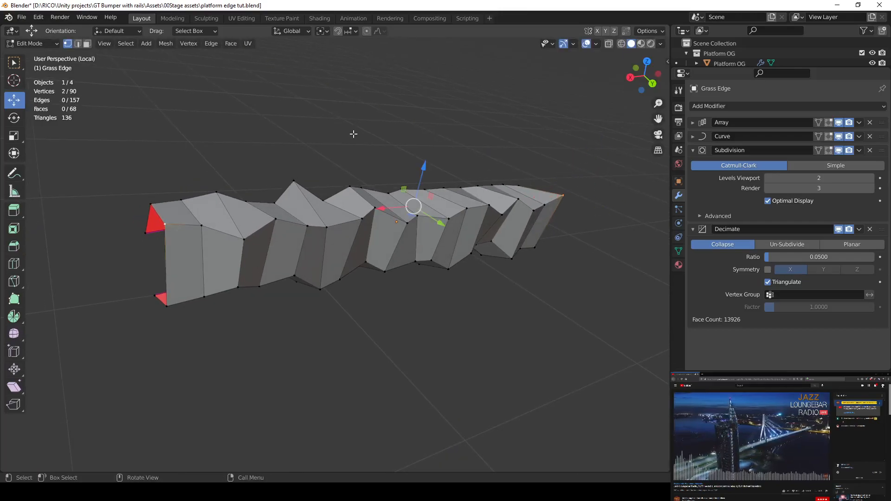
key(s)
key(z)
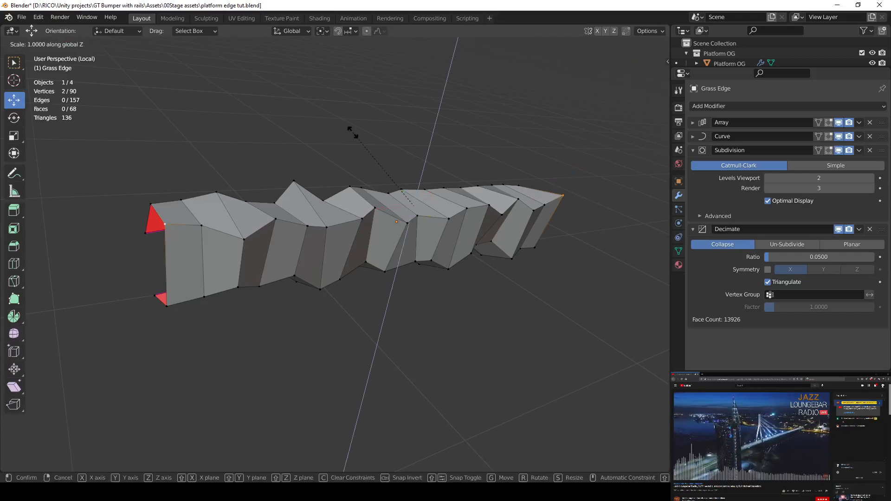
key(0)
key(Return)
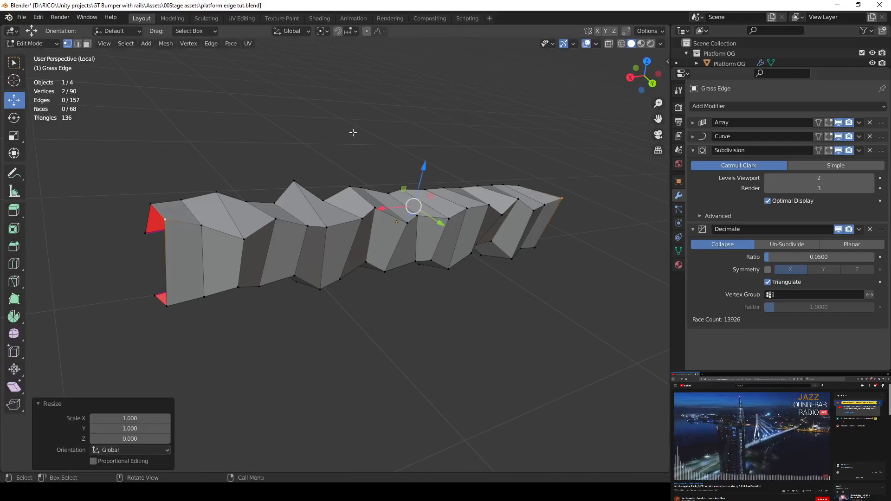
key(s)
key(y)
key(0)
key(Return)
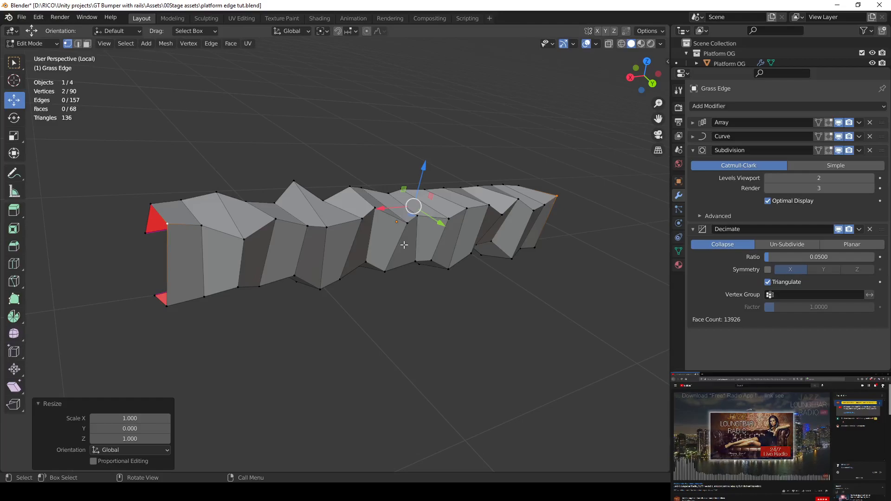
- Check the aligned end vertices from the segment's front and return to Object Mode
mouse_move(406, 247)
middle_down()
mouse_move(352, 239)
mouse_move(399, 246)
middle_up()
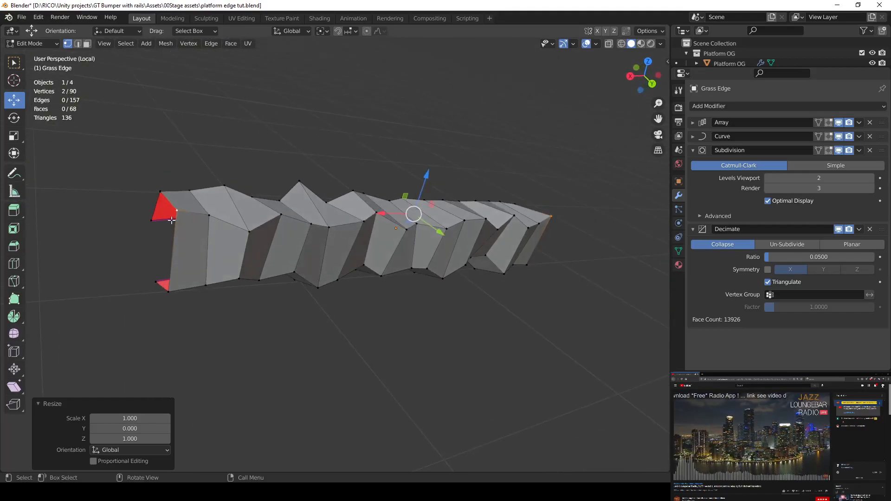
middle_drag(278, 293, 575, 241)
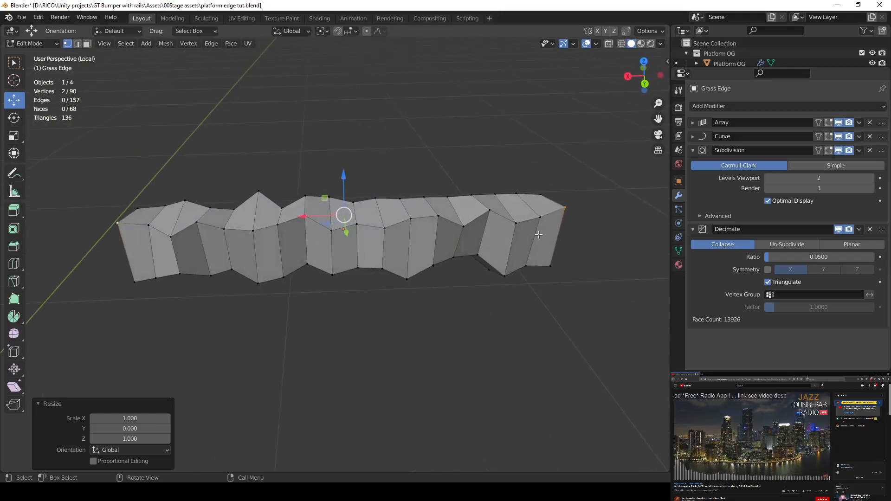
middle_drag(395, 238, 409, 235)
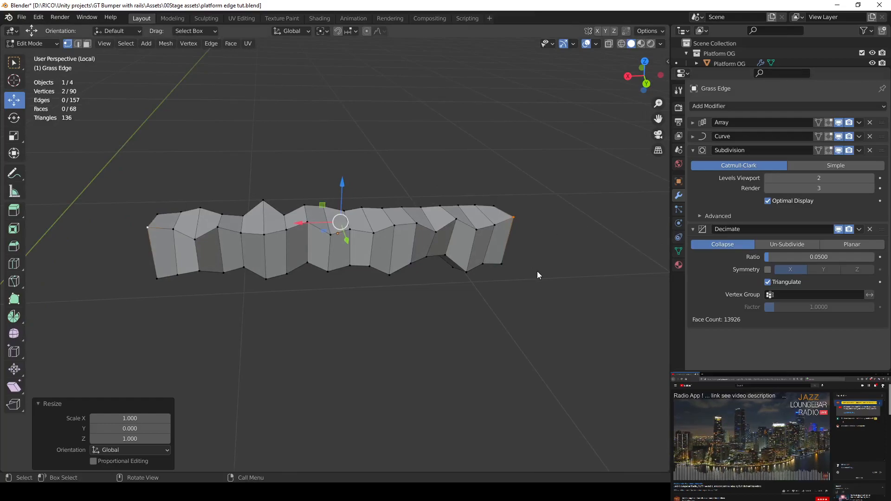
key(Tab)
- Examine the arrayed Grass Edge border along the curve, close up at its joints and at the thick and narrow sections
scroll(537, 271, down, 8)
middle_drag(537, 272, 219, 274)
middle_drag(297, 280, 373, 313)
scroll(374, 313, up, 5)
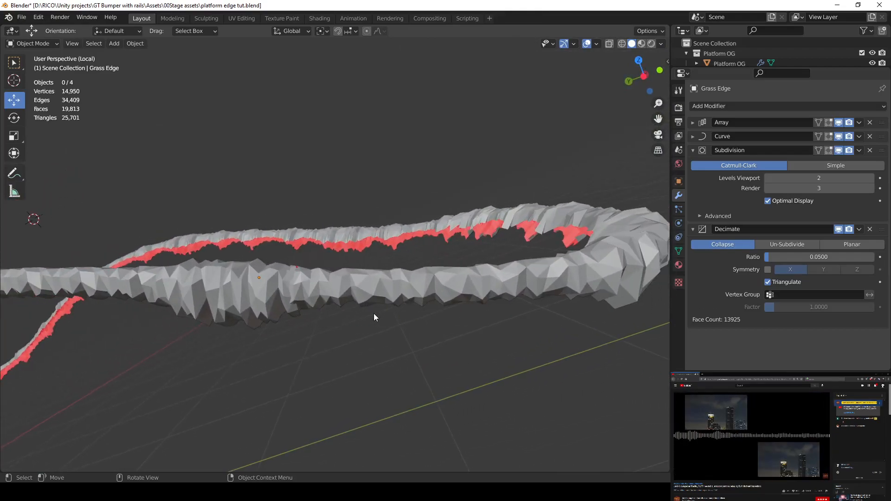
scroll(363, 330, up, 3)
middle_drag(390, 322, 260, 230)
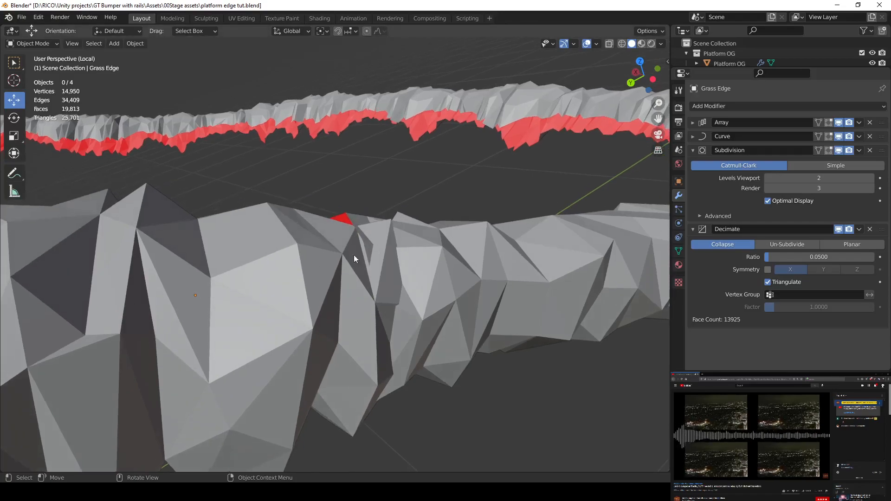
middle_drag(349, 224, 322, 251)
scroll(264, 219, down, 6)
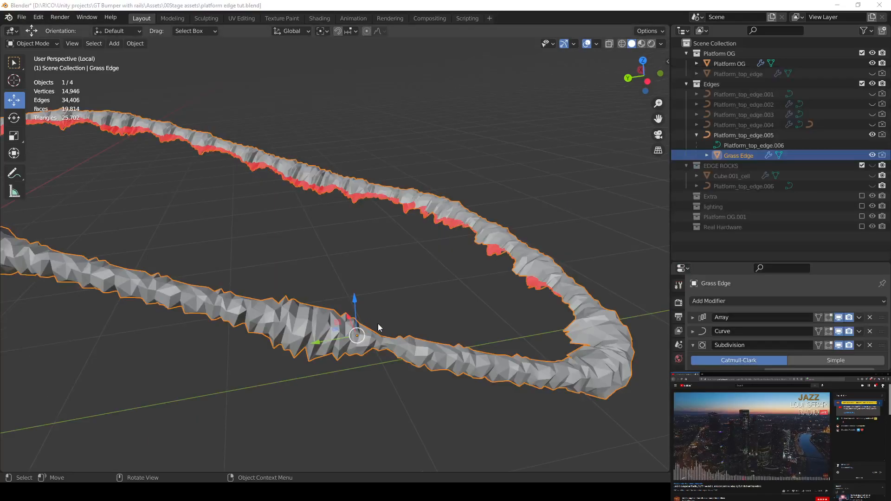
scroll(300, 336, up, 6)
scroll(271, 383, down, 2)
middle_drag(271, 383, 308, 382)
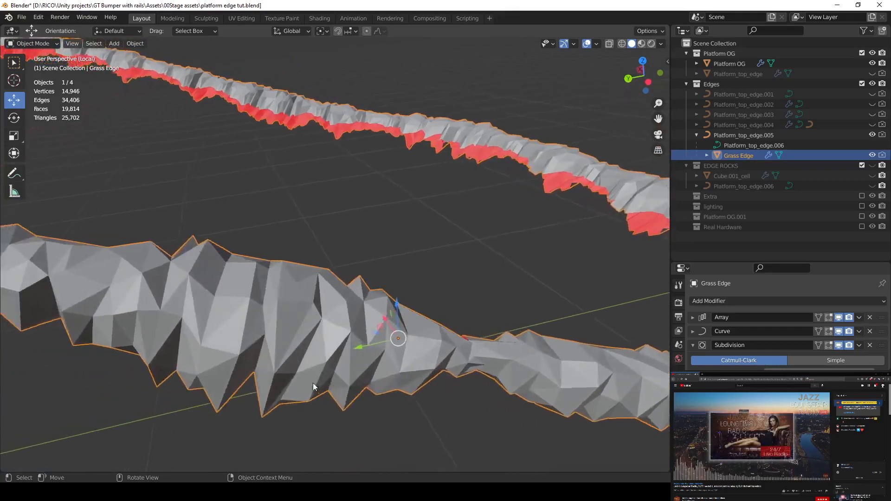
scroll(456, 344, up, 1)
scroll(361, 329, down, 5)
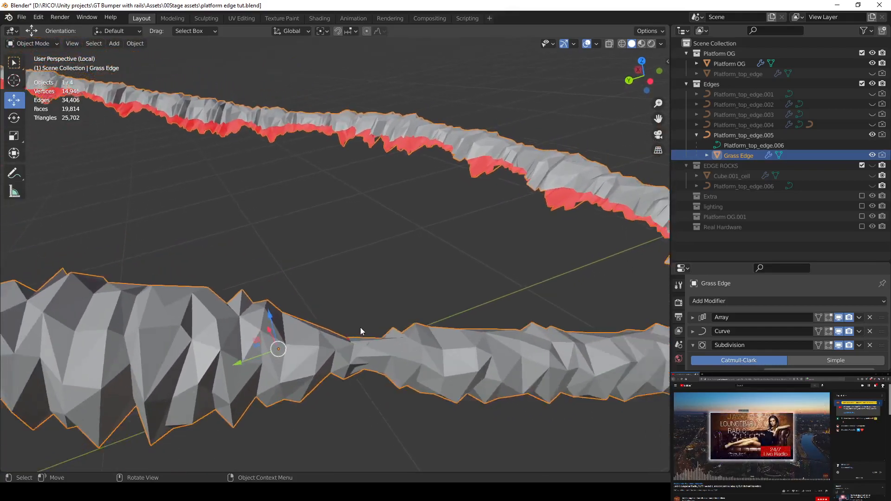
scroll(344, 321, up, 2)
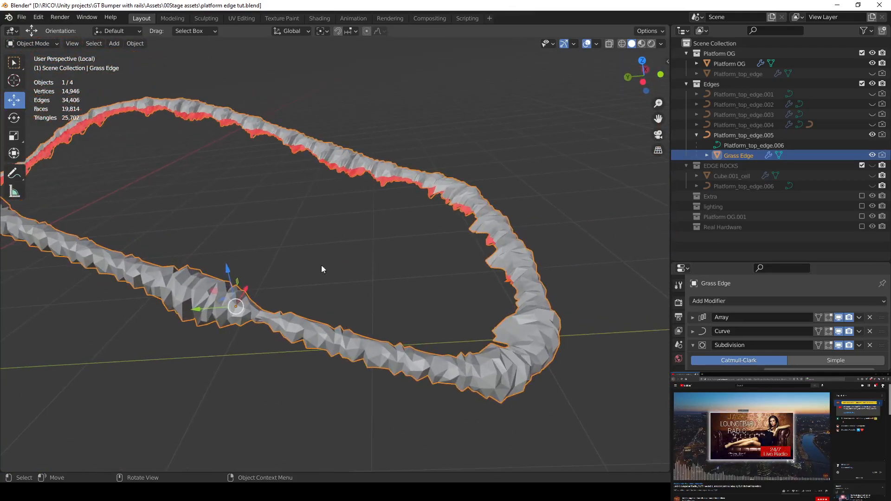
- Exit Local View to show the Grass Edge border together with the whole platform
shift+middle_drag(200, 299, 335, 292)
scroll(335, 291, down, 3)
scroll(336, 291, up, 1)
key(KP_Divide)
scroll(322, 287, down, 3)
scroll(323, 288, down, 1)
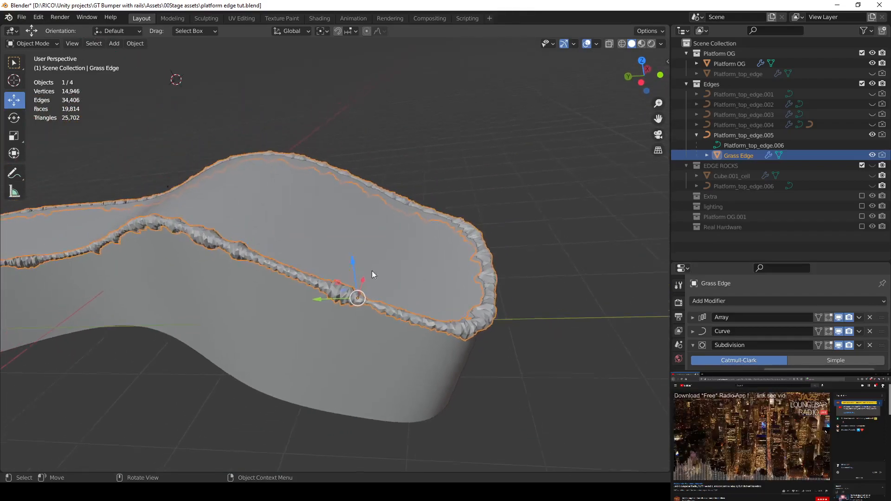
- Examine the Grass Edge border along the platform's long side and around its rounded end
middle_drag(367, 186, 338, 194)
scroll(347, 275, up, 3)
scroll(361, 294, up, 1)
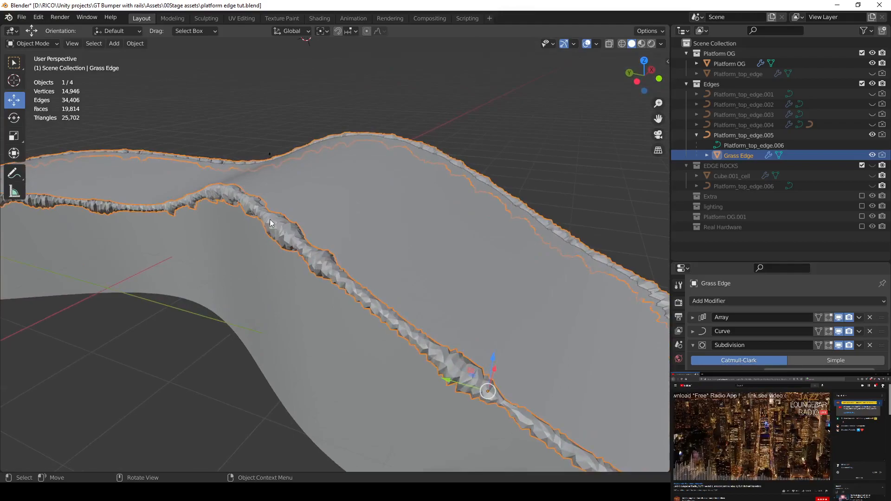
scroll(266, 218, down, 2)
middle_drag(260, 218, 242, 239)
mouse_move(480, 372)
middle_down()
mouse_move(492, 359)
mouse_move(485, 384)
middle_up()
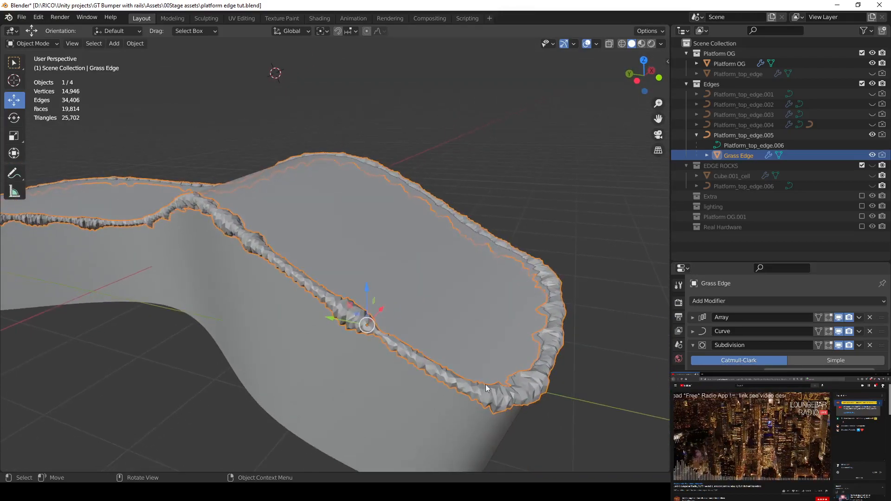
scroll(433, 293, up, 1)
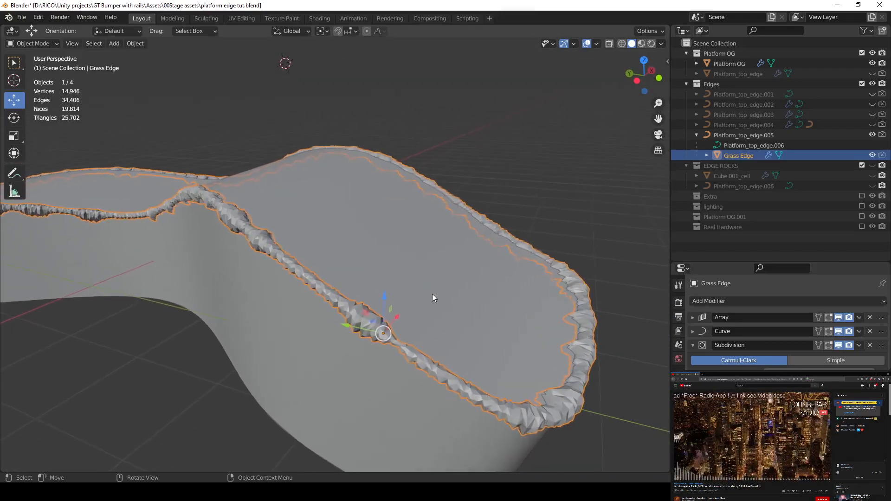
- Randomly select 35% of the control points of the curve Platform_top_edge.005 in Edit Mode, with random seed 2
click(842, 136)
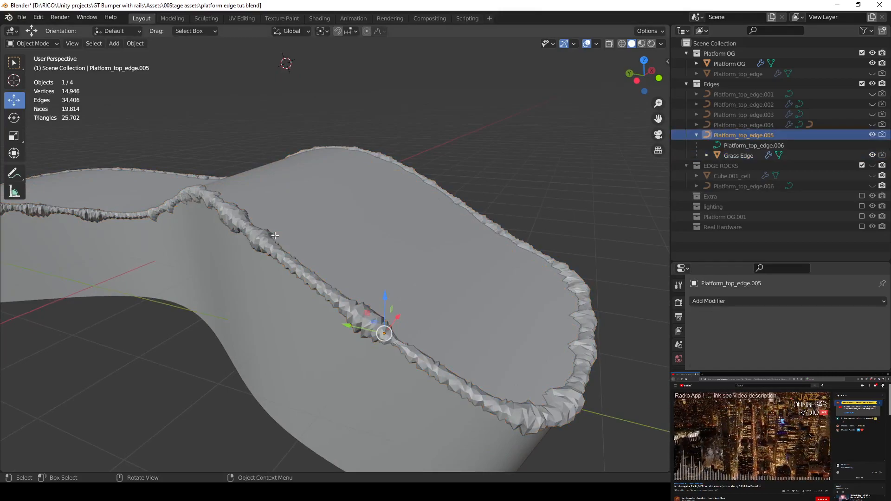
key(Tab)
middle_drag(490, 192, 418, 212)
key(a)
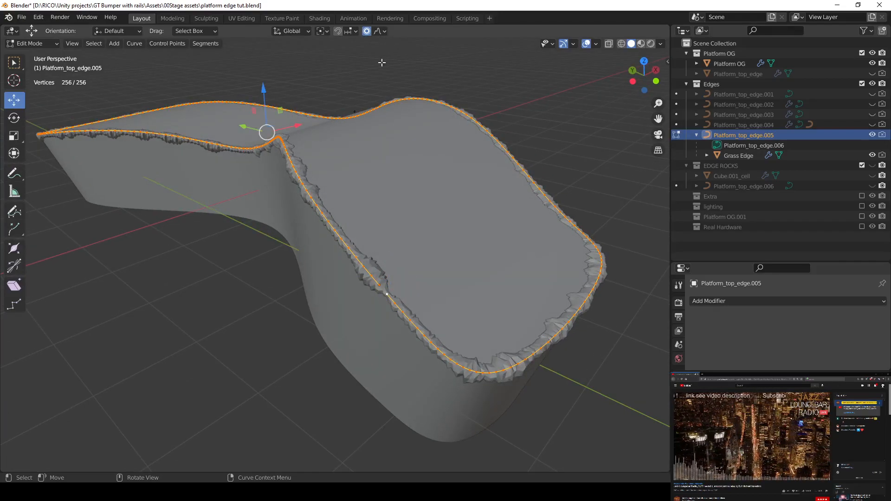
click(190, 200)
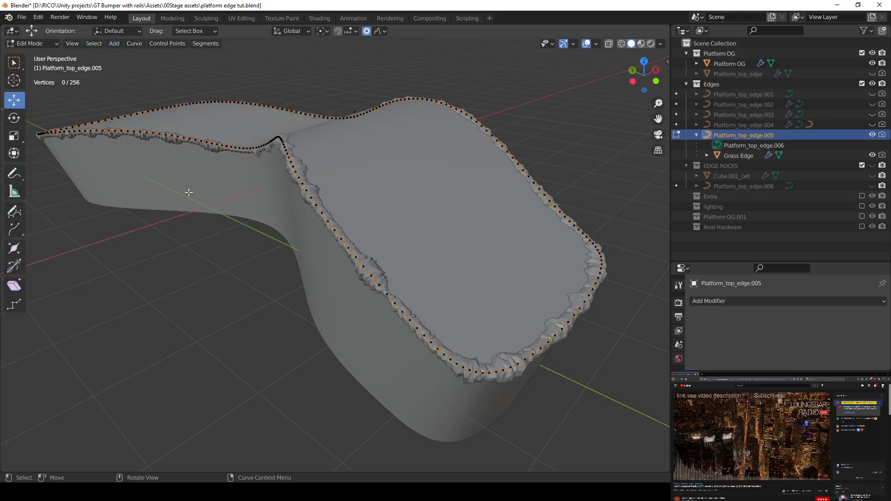
click(100, 44)
click(115, 115)
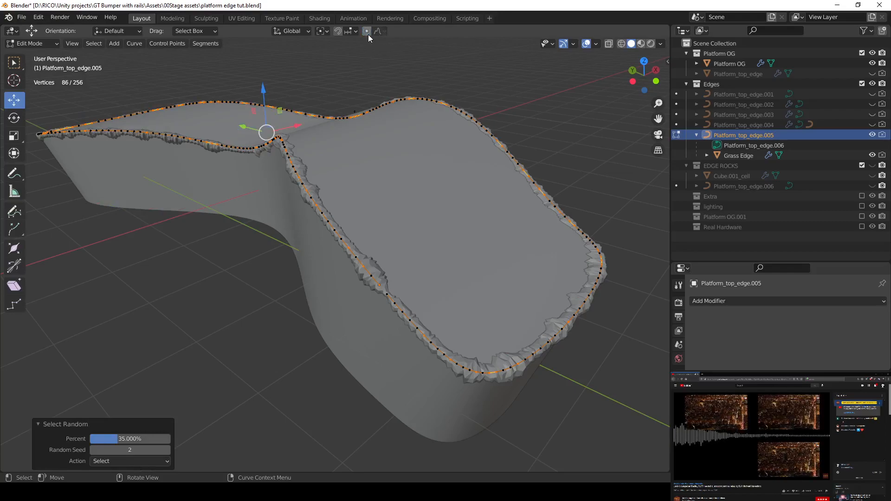
- Try to fatten the randomly selected curve points with Shrink/Fatten and proportional editing enabled
click(381, 32)
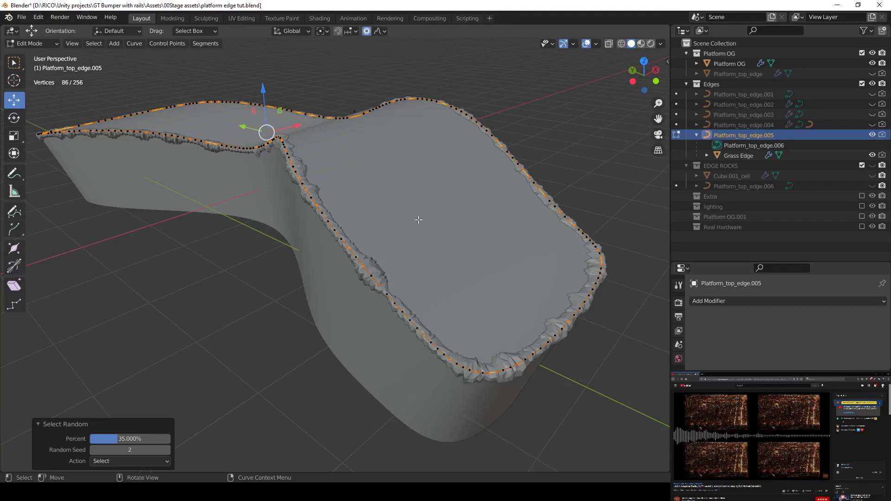
key(g)
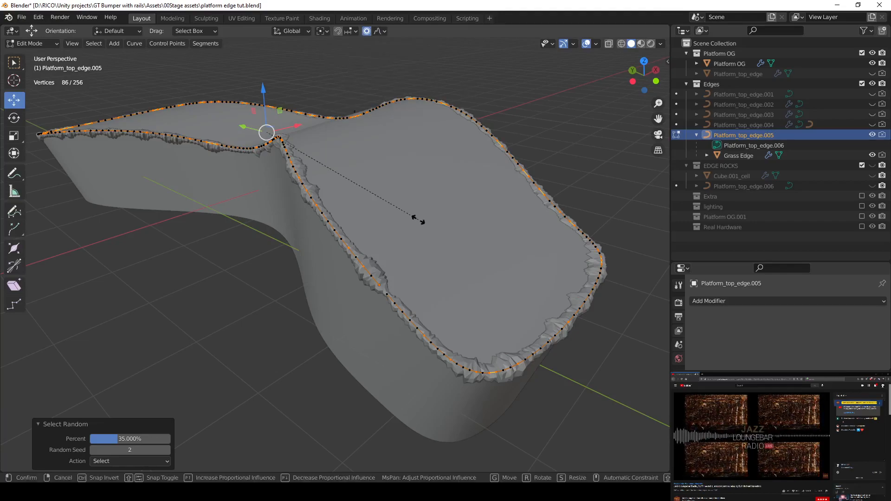
key(alt+s)
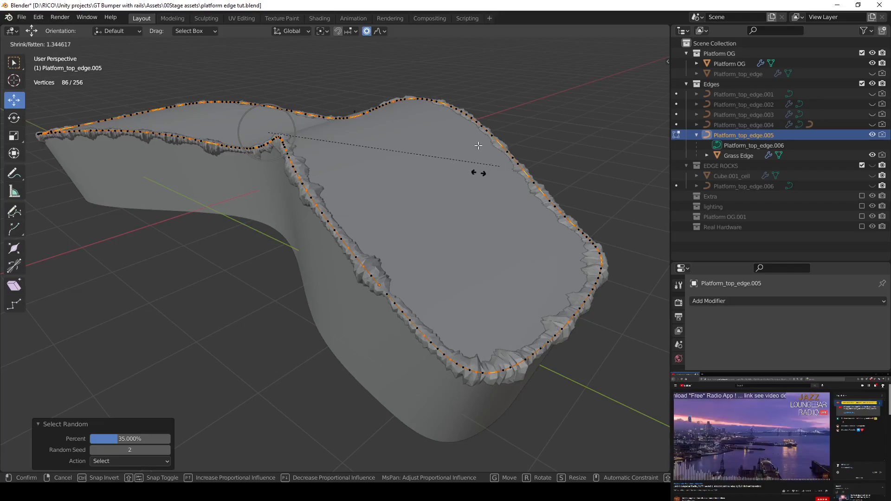
click(519, 123)
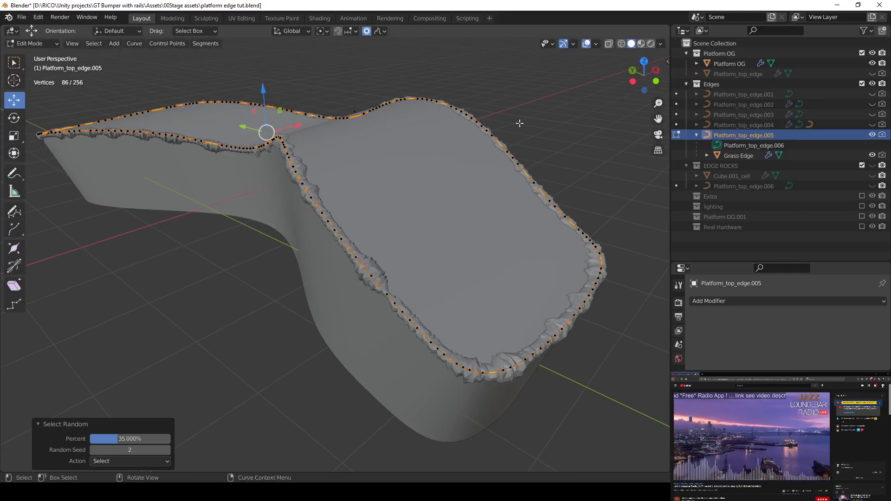
click(519, 123)
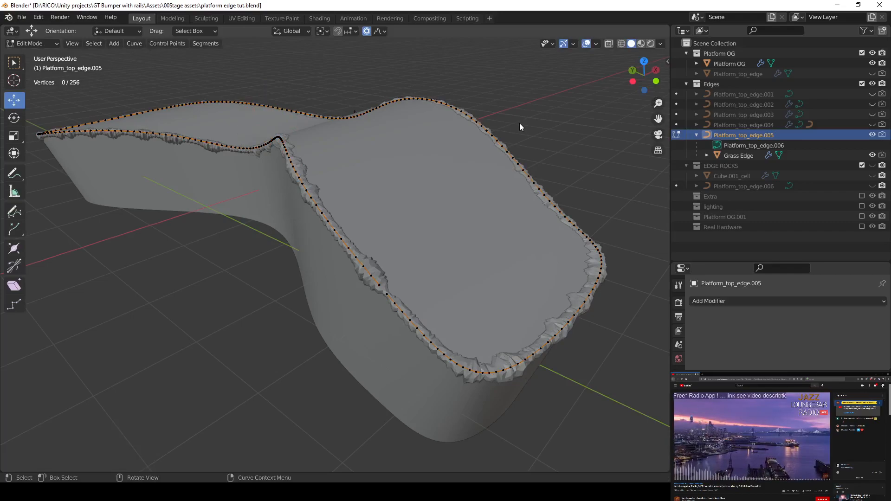
- Hide Platform_top_edge.005 and Grass Edge, and show Cube.001_cell together with its EDGE ROCKS collection
click(872, 135)
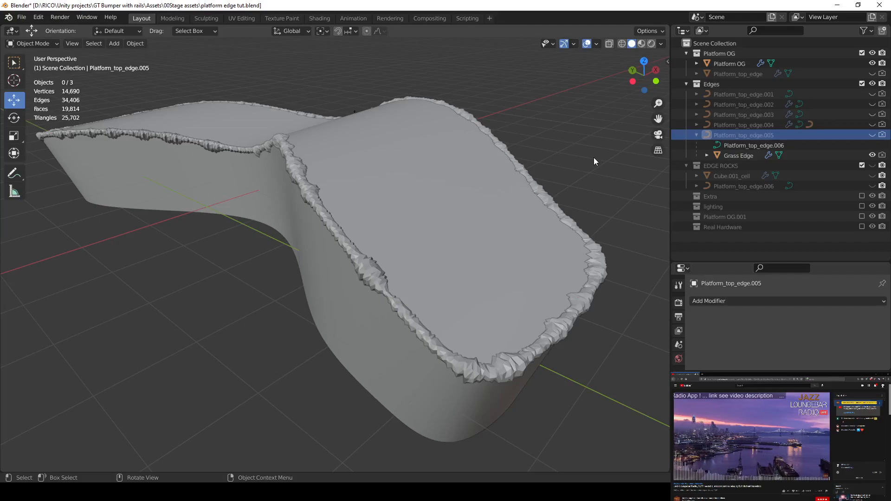
click(872, 156)
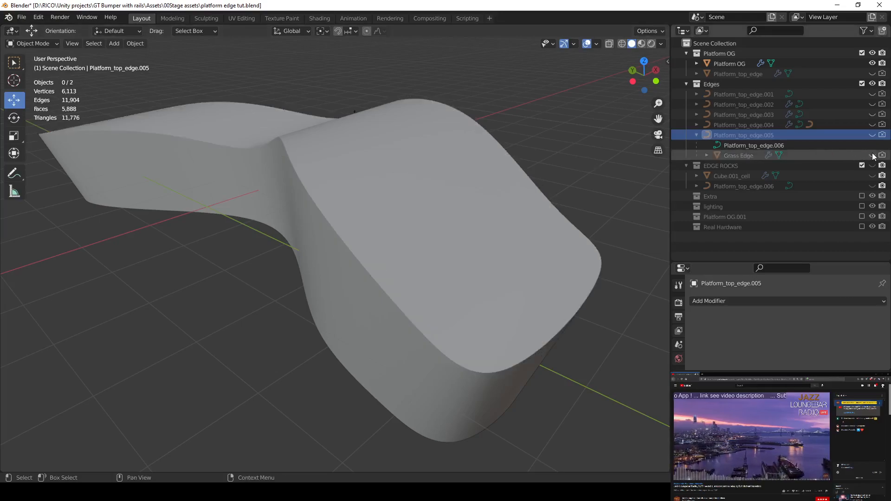
click(872, 176)
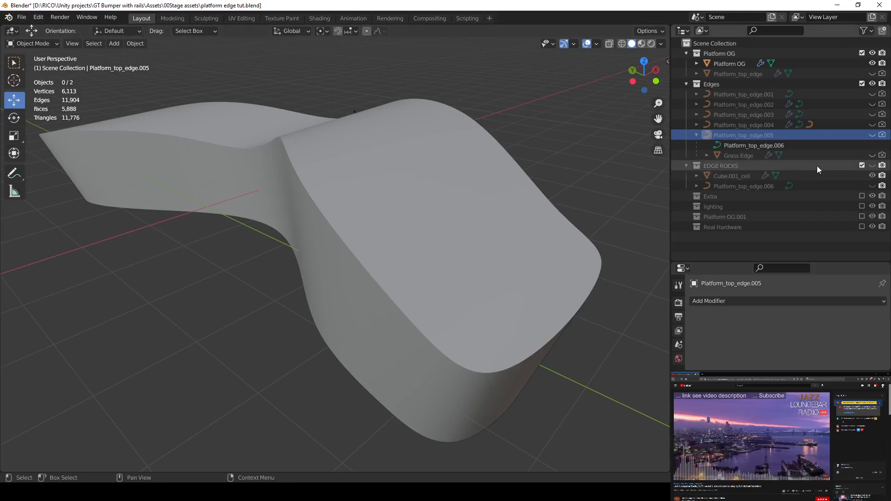
click(870, 166)
- Examine the rock border around the platform from several angles and close up along the front edge
middle_drag(427, 266, 501, 264)
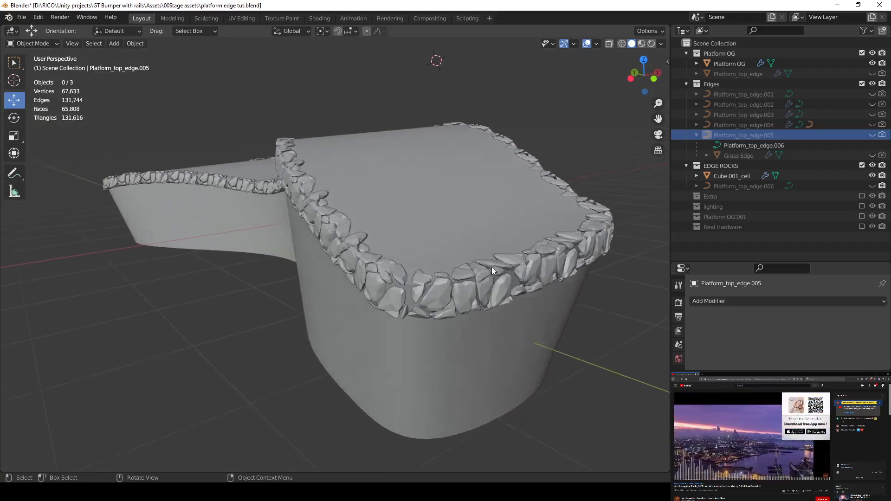
scroll(324, 164, up, 5)
middle_drag(478, 293, 466, 306)
scroll(467, 306, down, 4)
middle_drag(533, 274, 511, 283)
middle_drag(432, 317, 407, 266)
middle_drag(490, 146, 274, 160)
- Enlarge the Properties editor and review the rock border's Array, Curve and Subdivision modifiers
drag(703, 262, 707, 130)
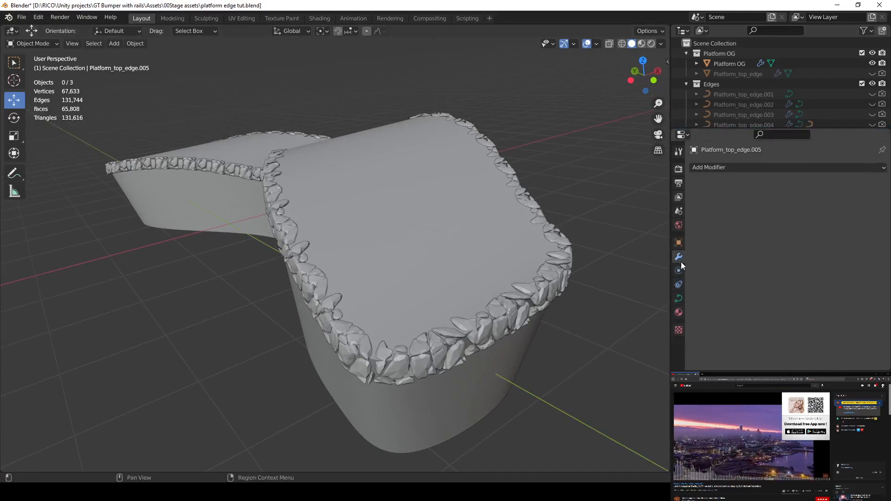
shift+middle_drag(533, 236, 535, 254)
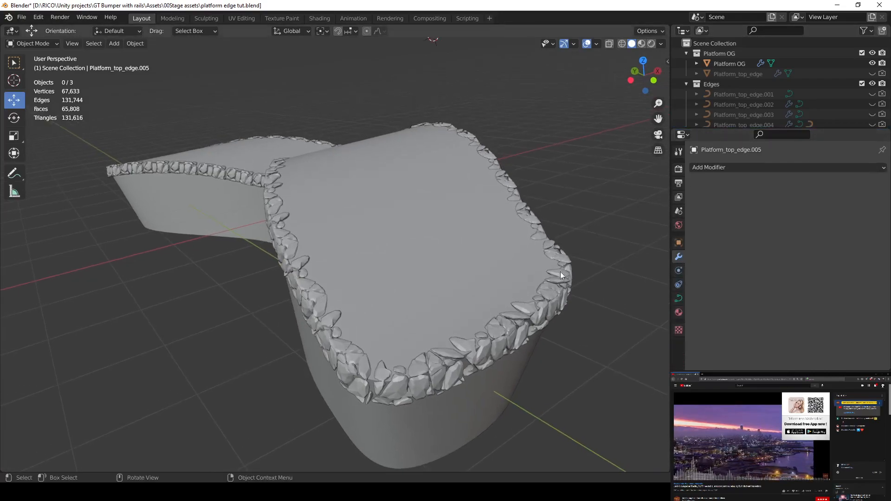
click(565, 295)
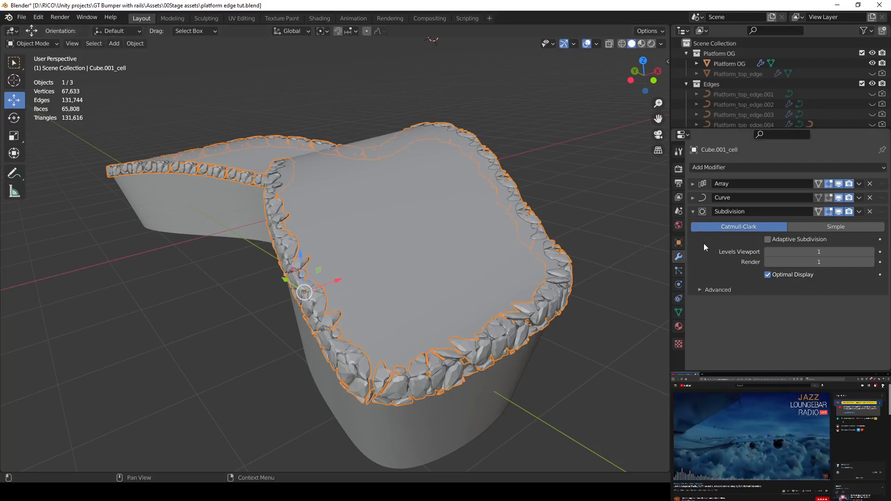
click(691, 211)
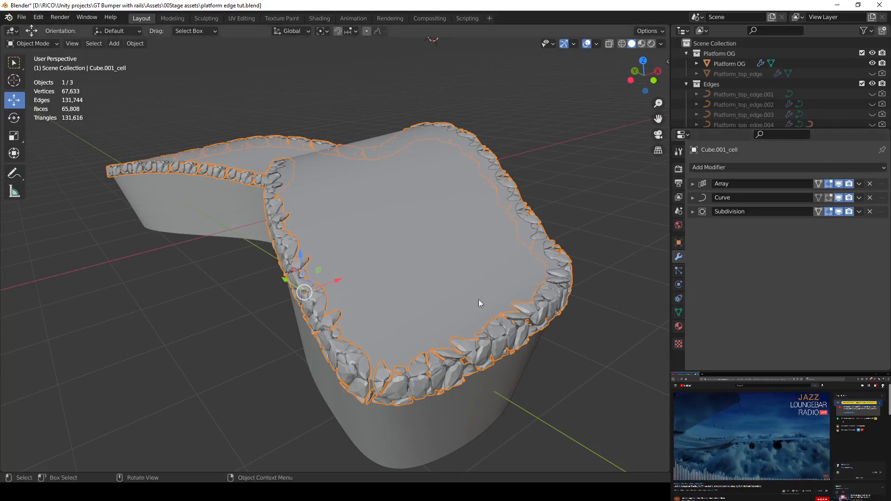
click(691, 212)
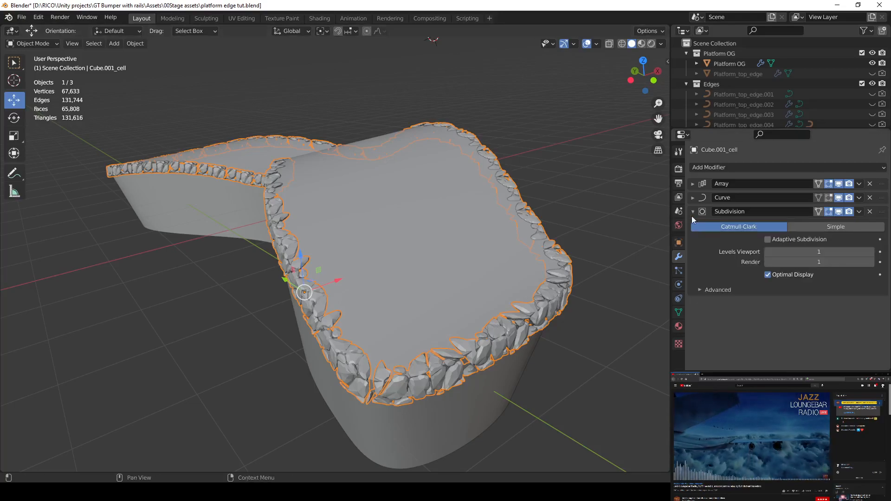
click(692, 211)
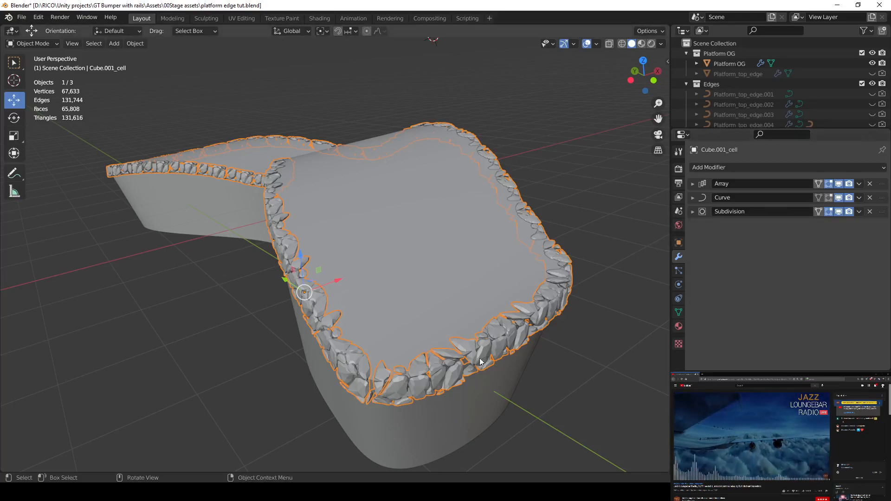
- Isolate the rock border mesh in Edit Mode and turn off the edit-mode display of its Subdivision and Array modifiers
middle_drag(482, 351, 416, 321)
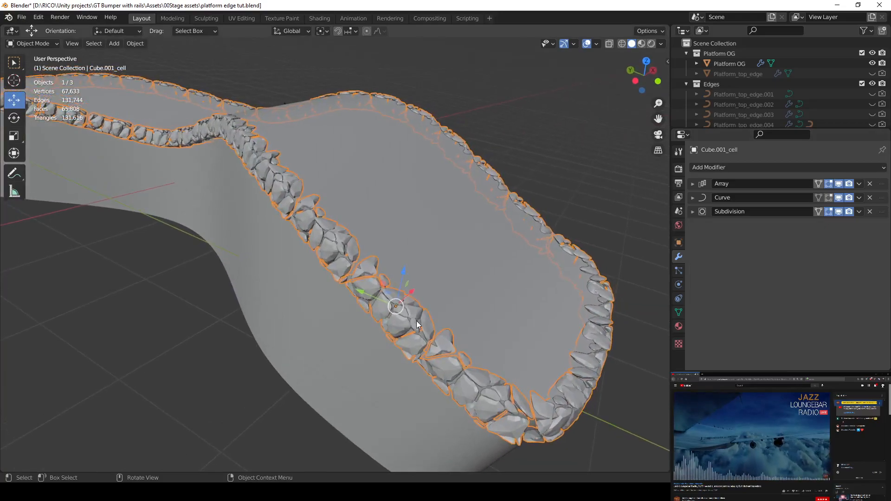
key(Tab)
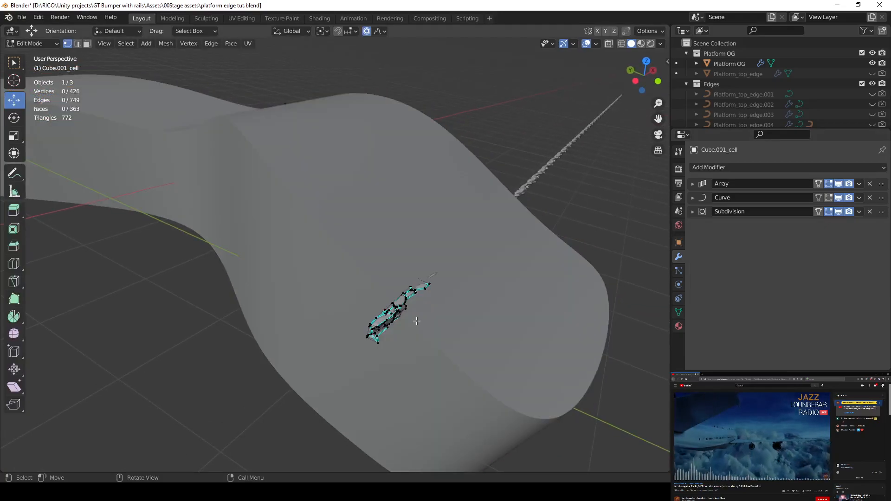
key(KP_Divide)
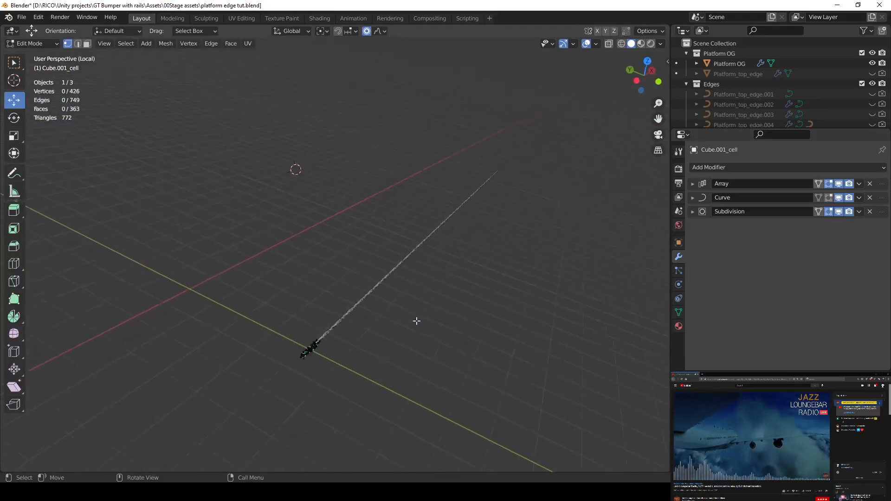
scroll(472, 273, down, 7)
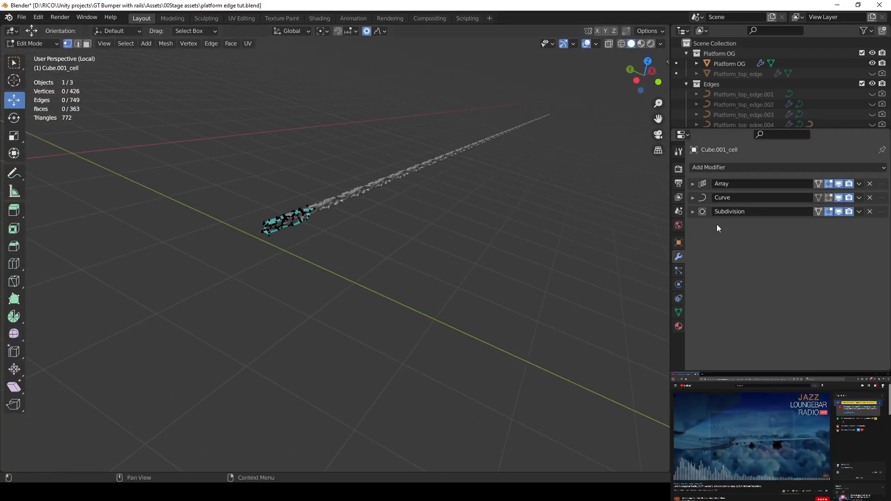
click(827, 211)
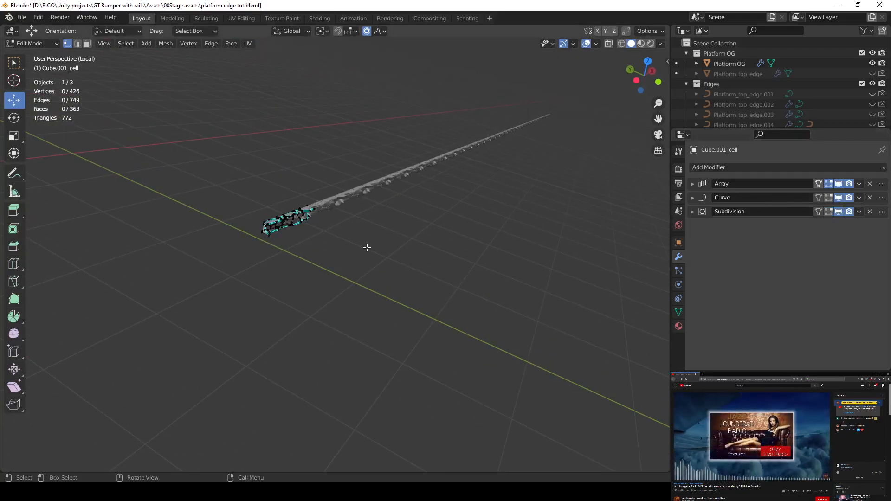
click(829, 185)
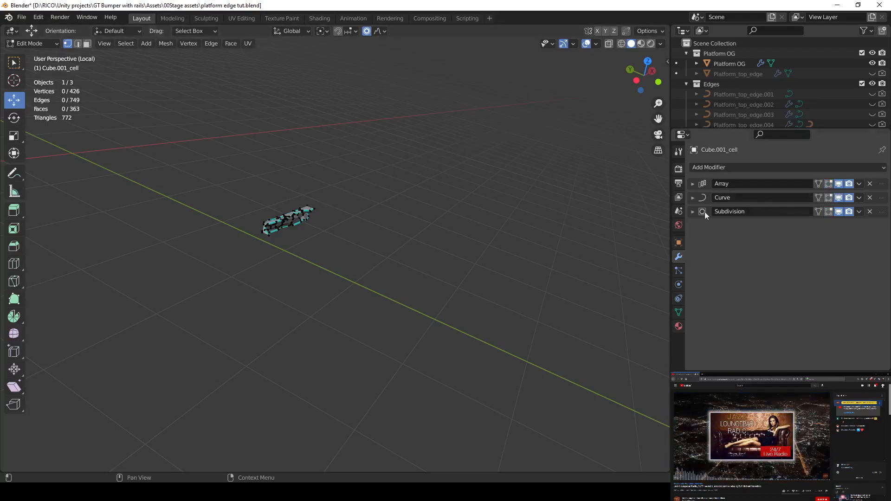
- Frame the base rock segment and examine its unsmoothed cell mesh from the side
drag(213, 171, 388, 274)
key(KP_Decimal)
middle_drag(388, 274, 566, 260)
click(449, 157)
scroll(449, 157, up, 3)
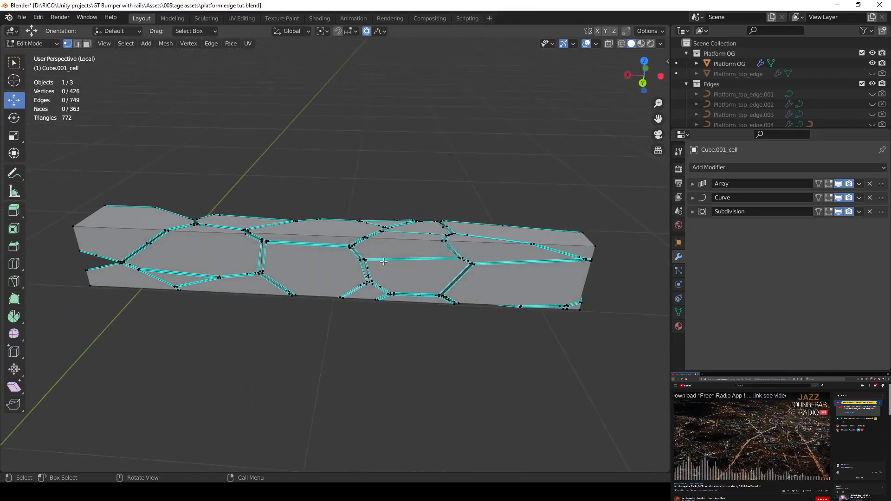
- Show the Subdivision modifier in Edit Mode and examine the smoothed rock segment from its end and sides
click(829, 211)
middle_drag(428, 352, 476, 263)
middle_drag(316, 165, 326, 239)
middle_drag(361, 268, 404, 253)
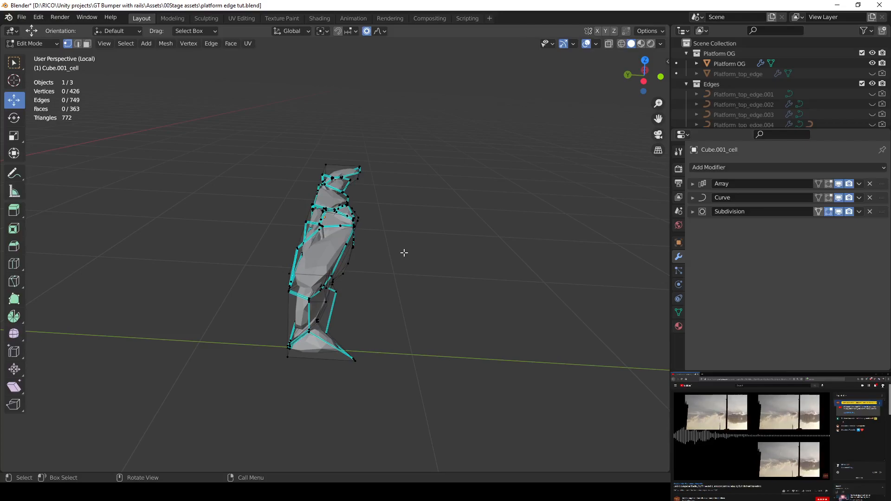
middle_drag(404, 253, 425, 267)
middle_drag(343, 251, 434, 274)
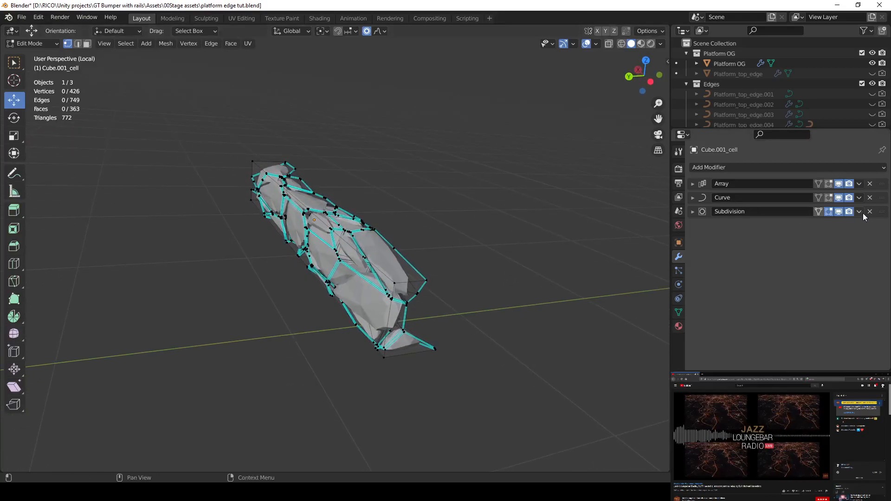
- Turn off the Subdivision modifier's edit-mode display and examine the blocky rock cells from several angles
click(828, 214)
middle_drag(89, 246, 178, 234)
middle_drag(396, 235, 432, 298)
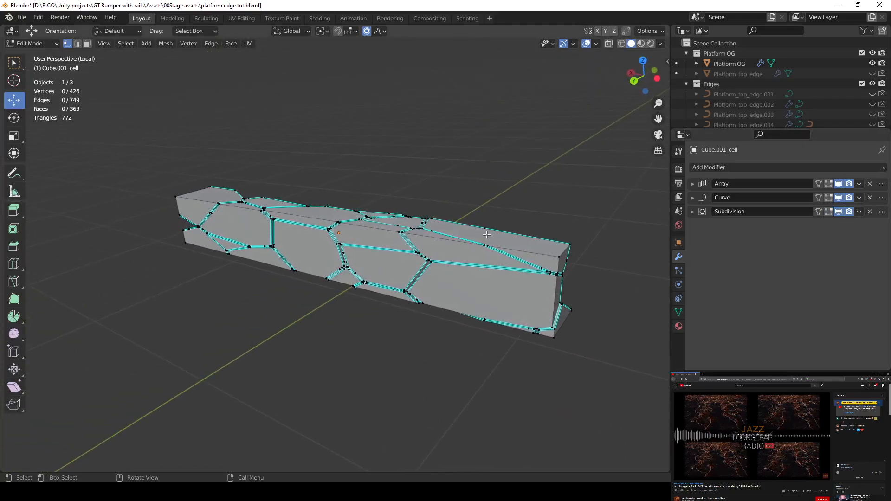
middle_drag(486, 234, 401, 286)
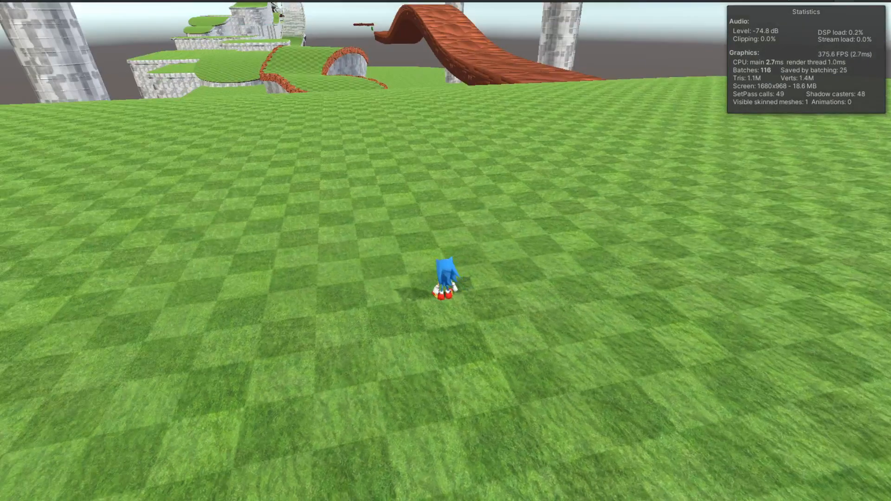
key(w)
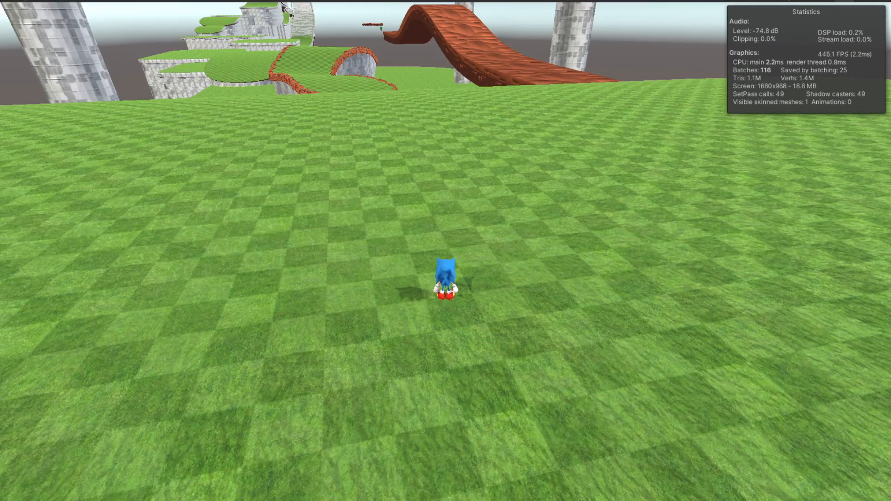
key(w)
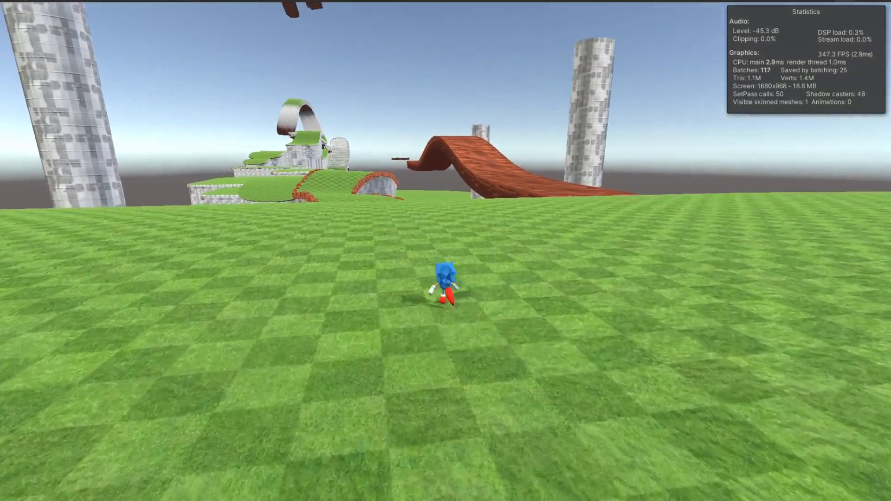
key(space)
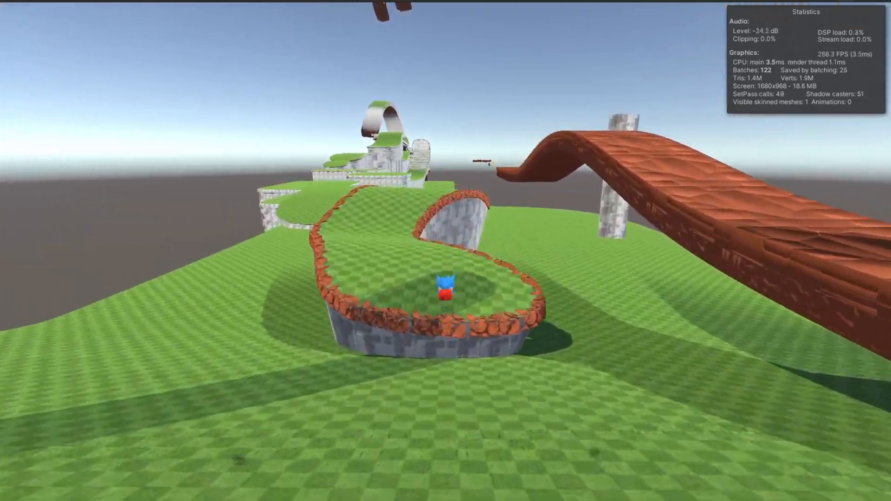
key(w)
key(d)
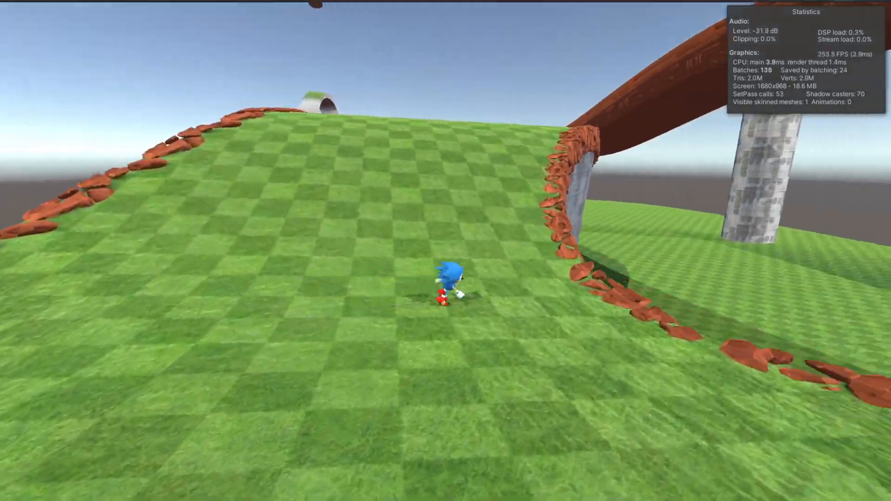
key(a)
key(d)
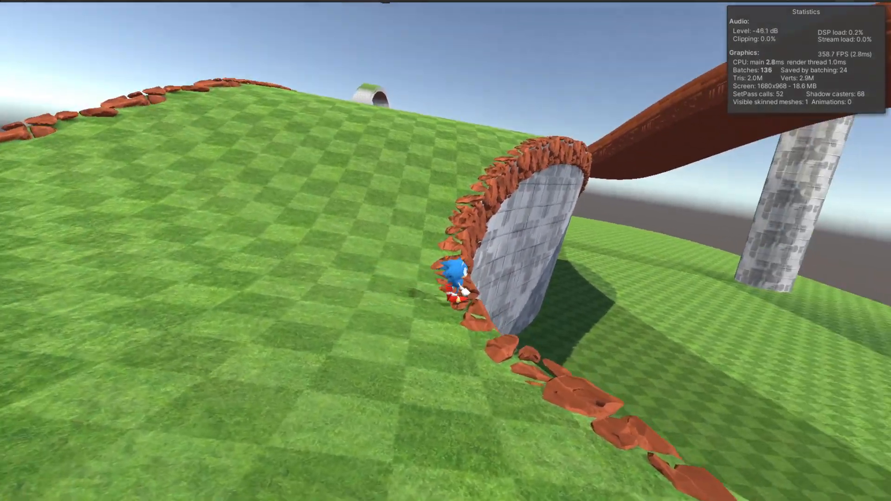
key(a)
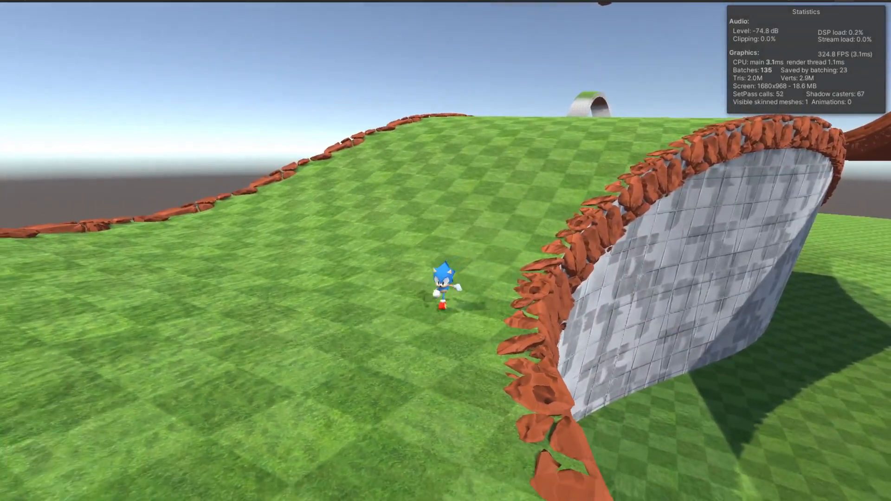
key(d)
key(a)
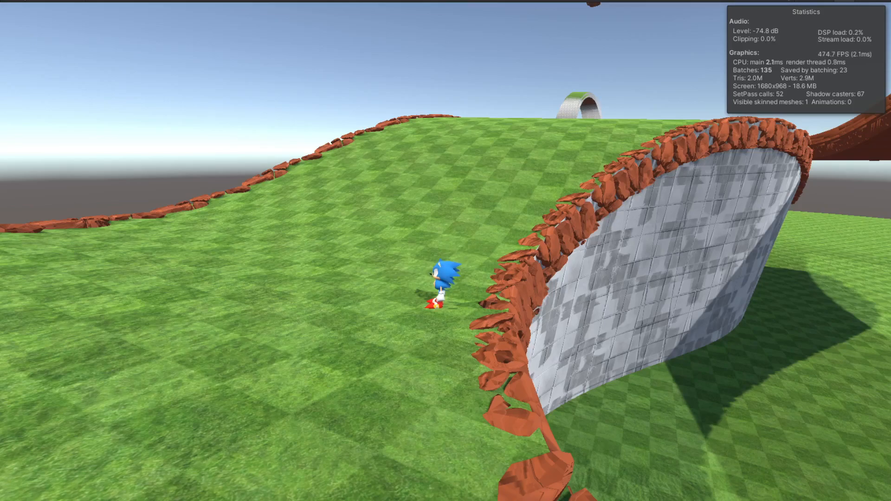
key(d)
key(a)
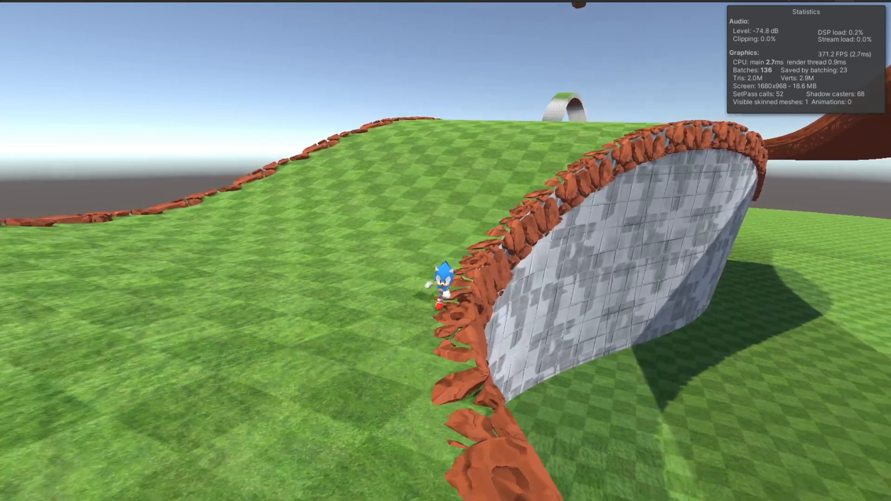
key(d)
key(s)
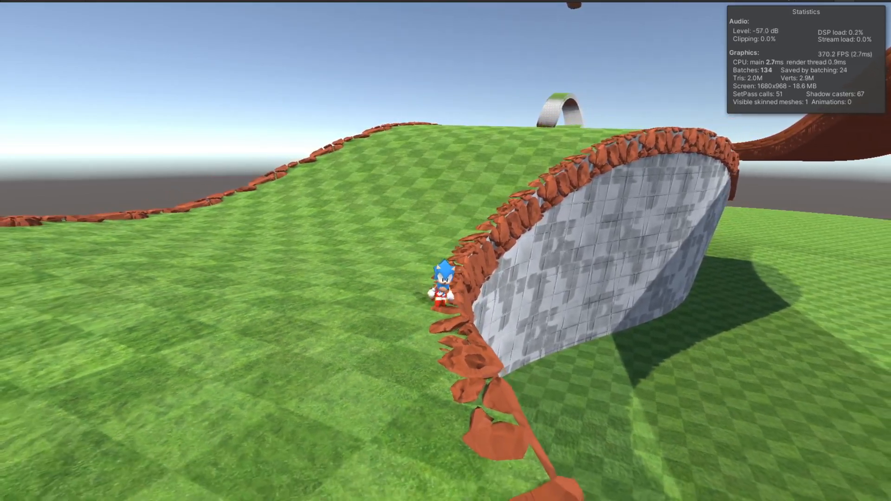
key(w)
key(w)
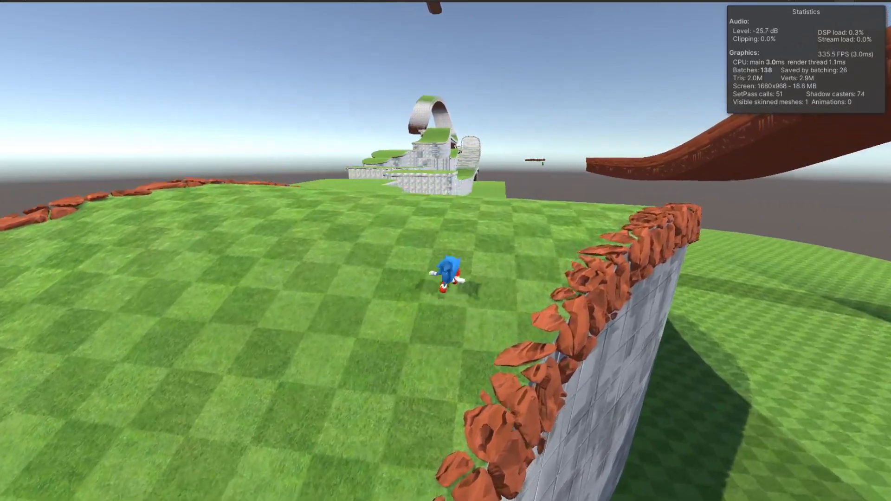
key(a)
key(s)
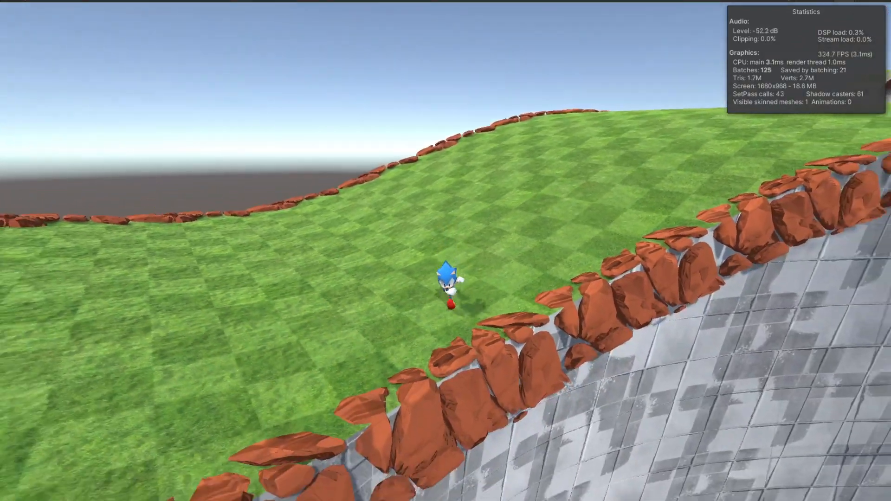
key(a)
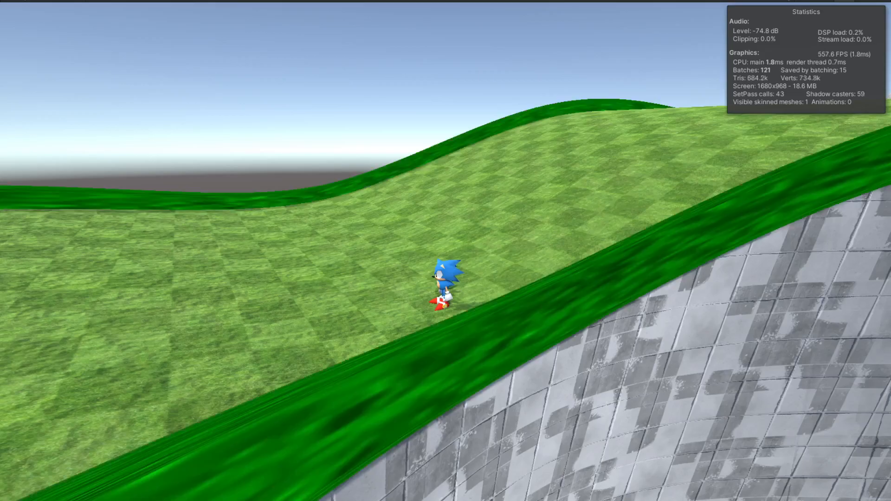
key(d)
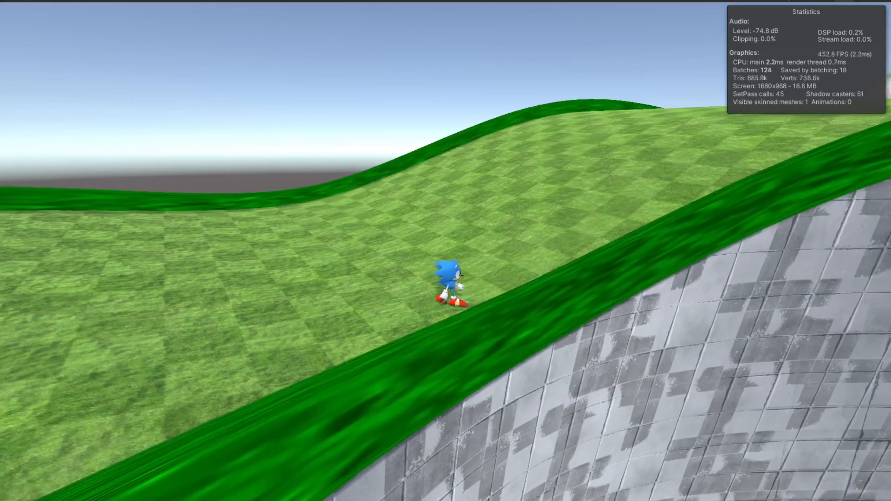
key(a)
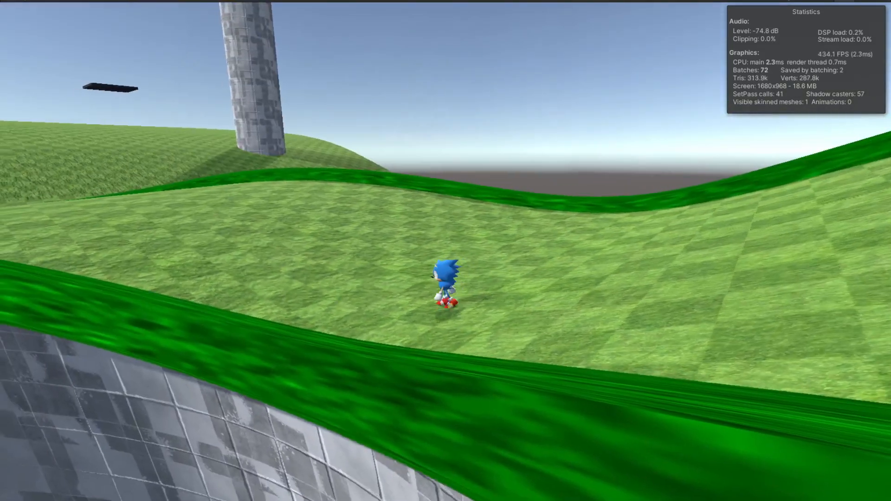
key(w)
key(a)
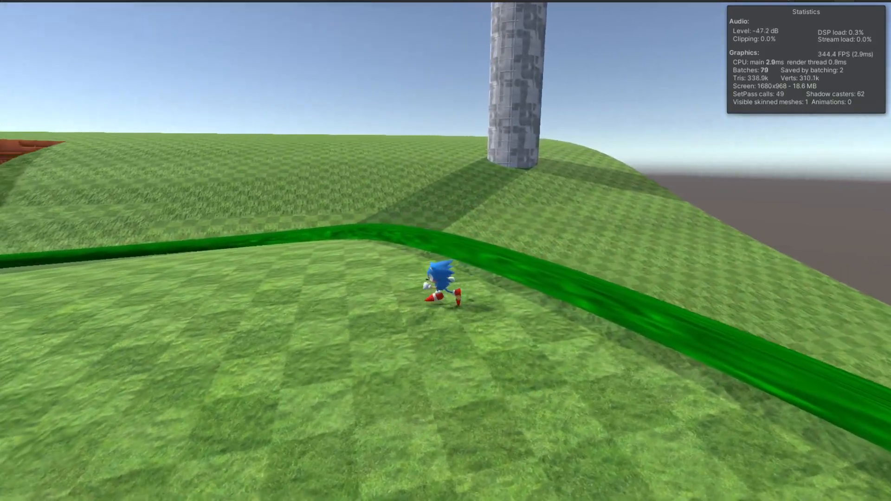
key(s)
key(a)
key(w)
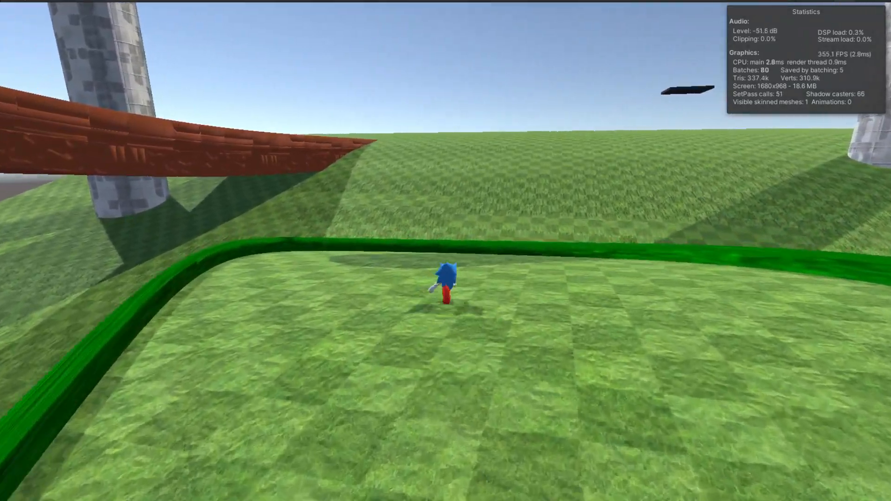
key(d)
key(w)
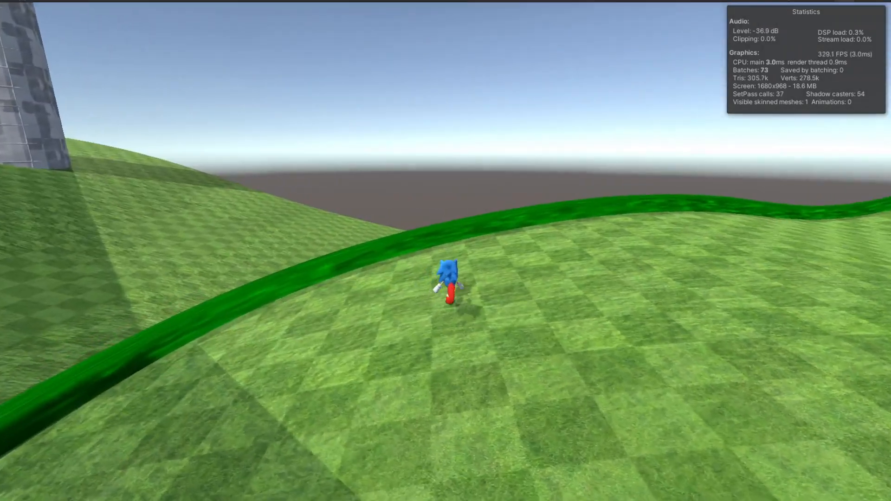
key(d)
key(a)
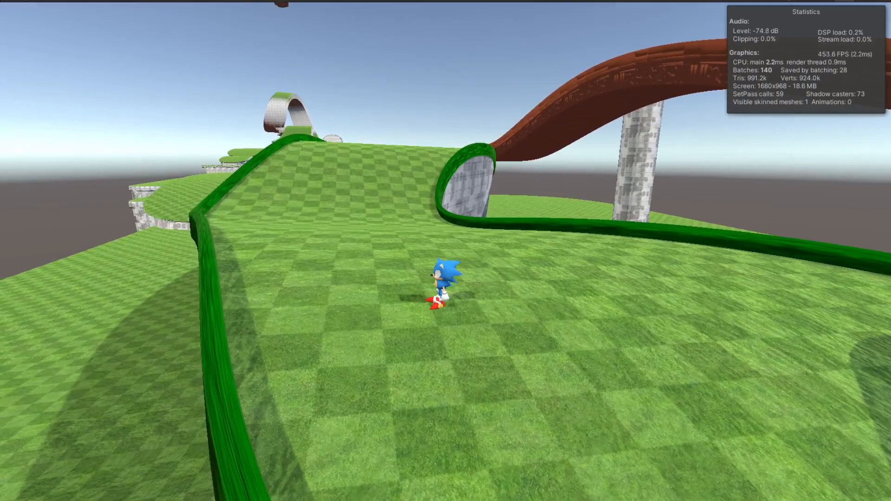
key(w)
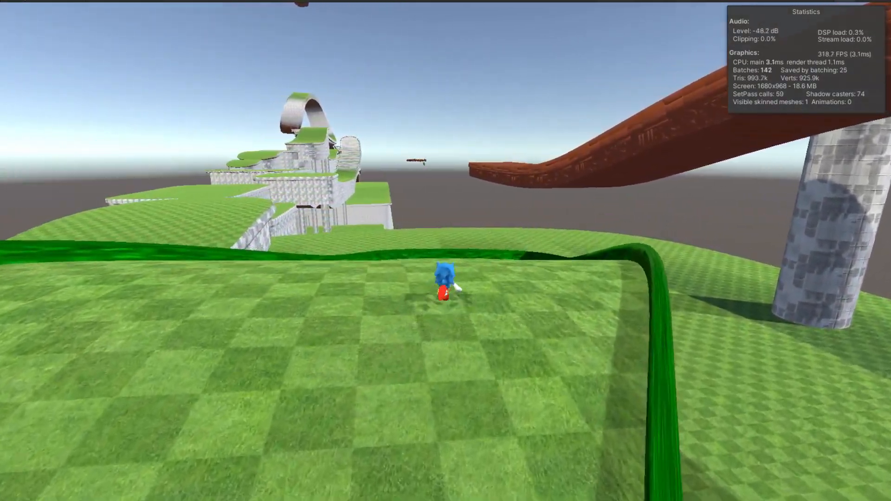
key(a)
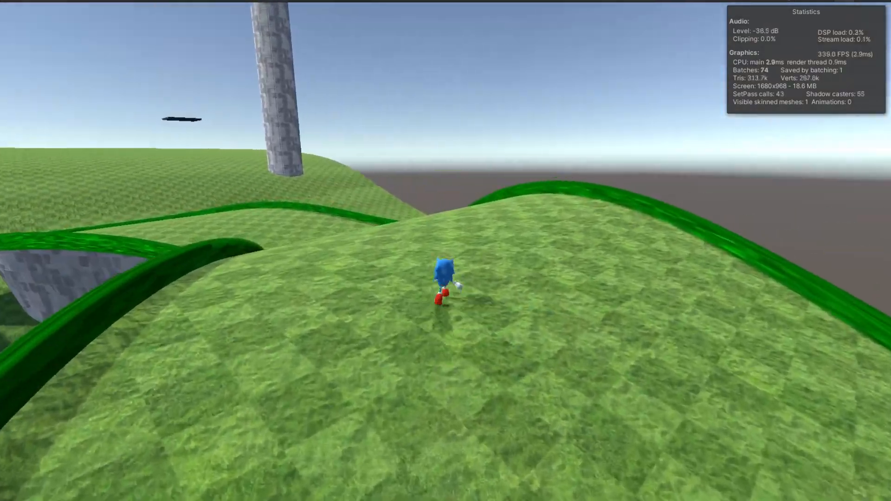
key(d)
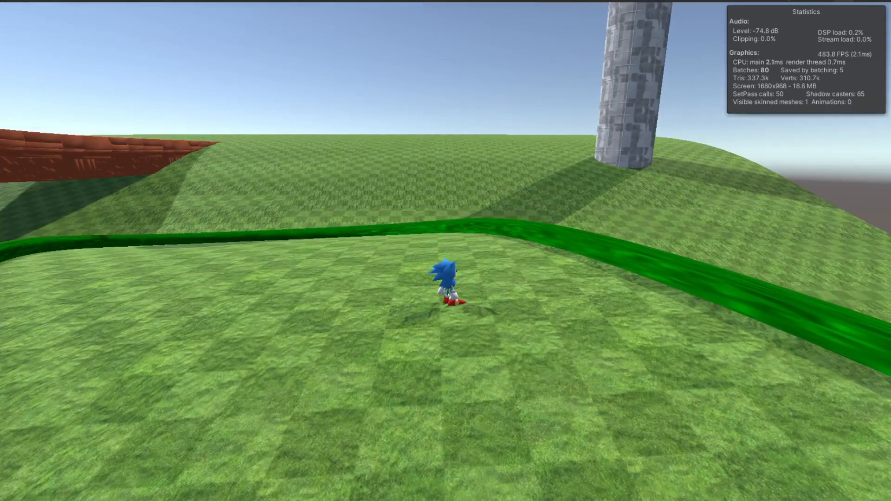
key(a)
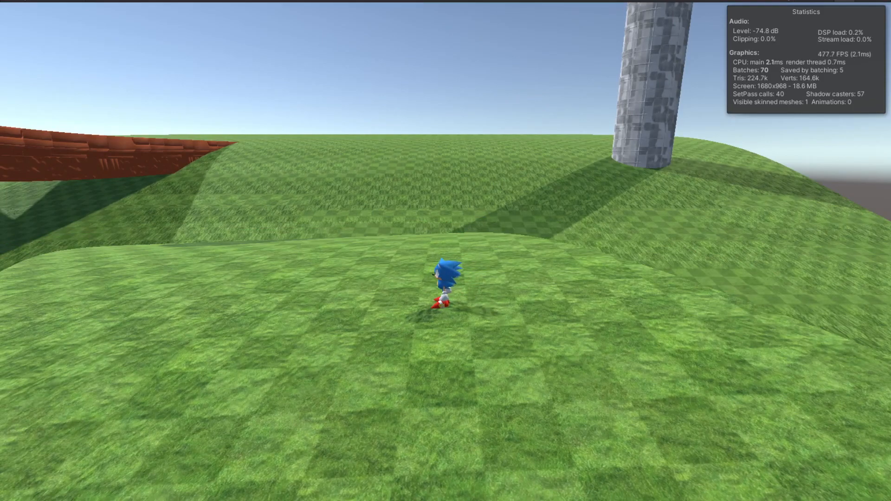
key(d)
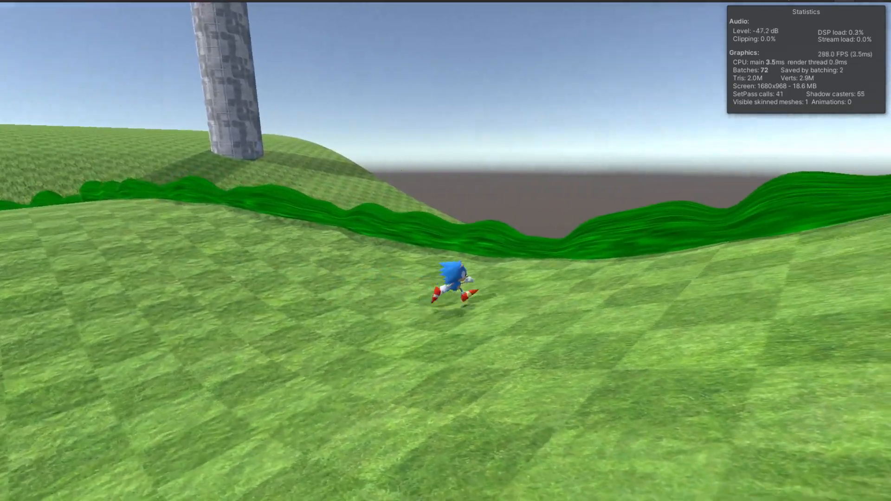
key(w)
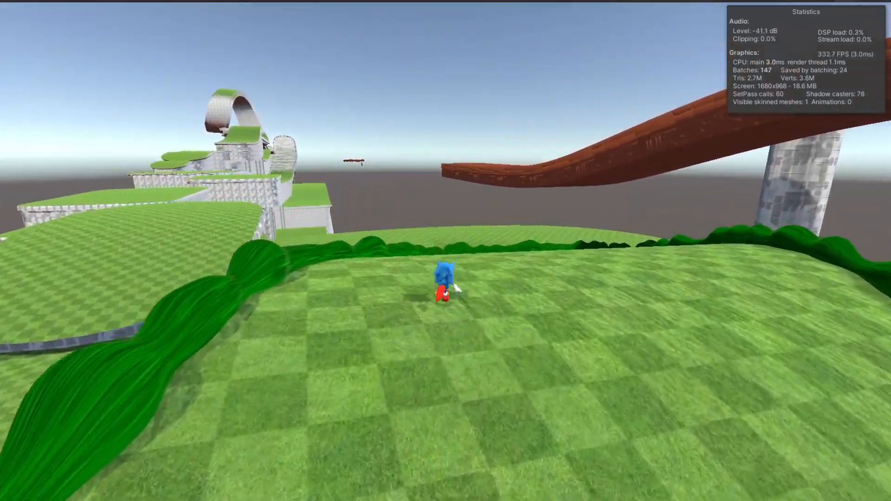
key(d)
key(w)
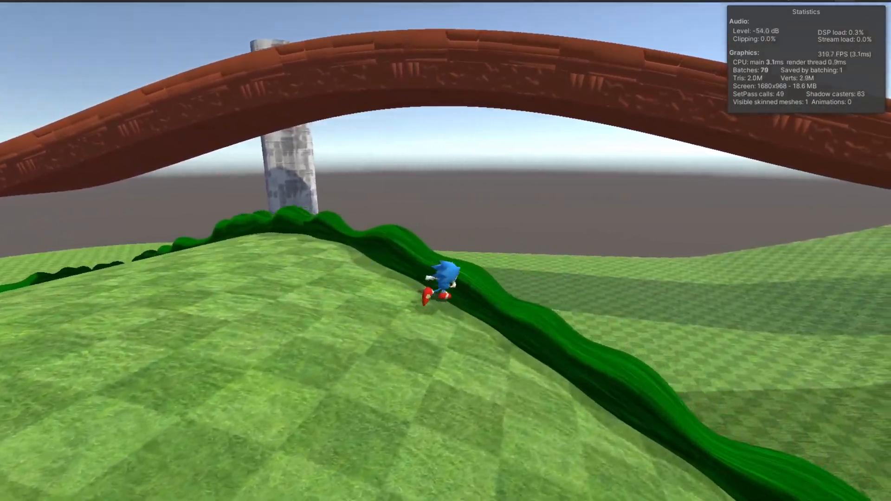
key(space)
key(a)
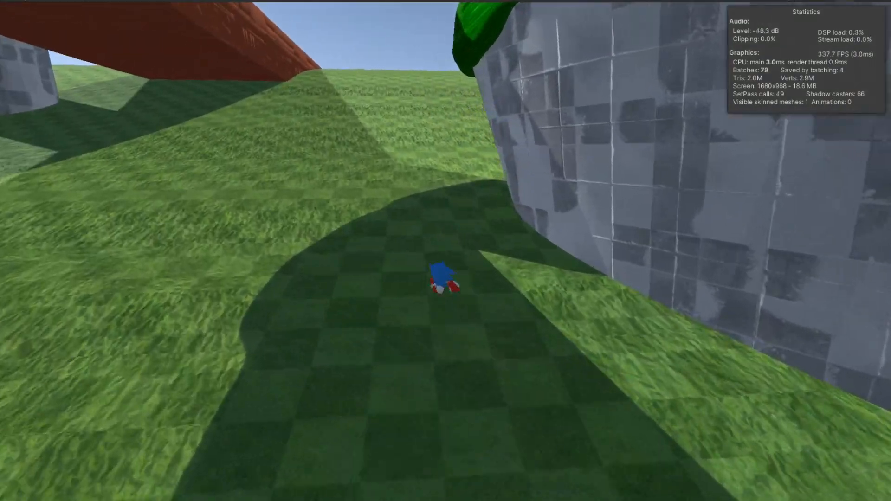
key(w)
key(d)
key(space)
key(a)
key(w)
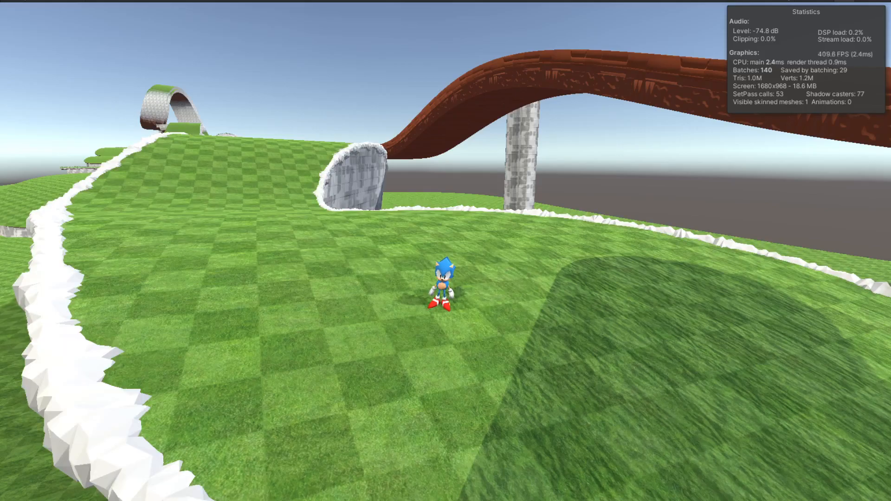
key(s)
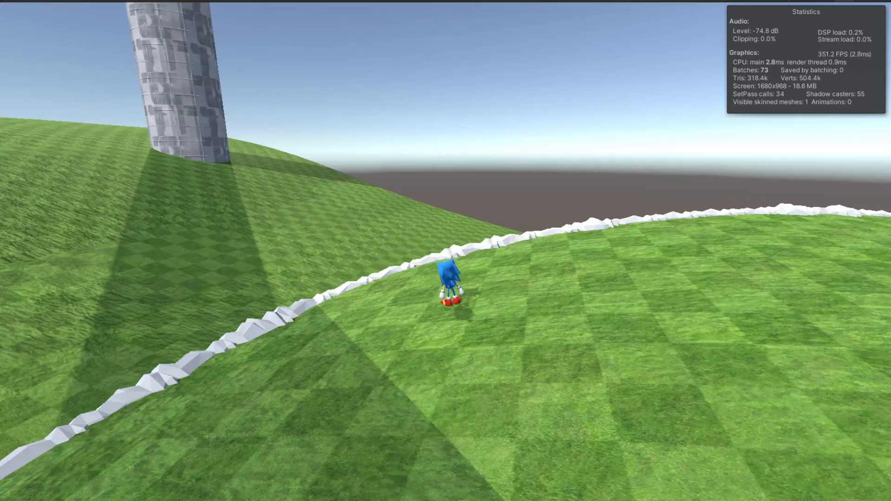
key(w)
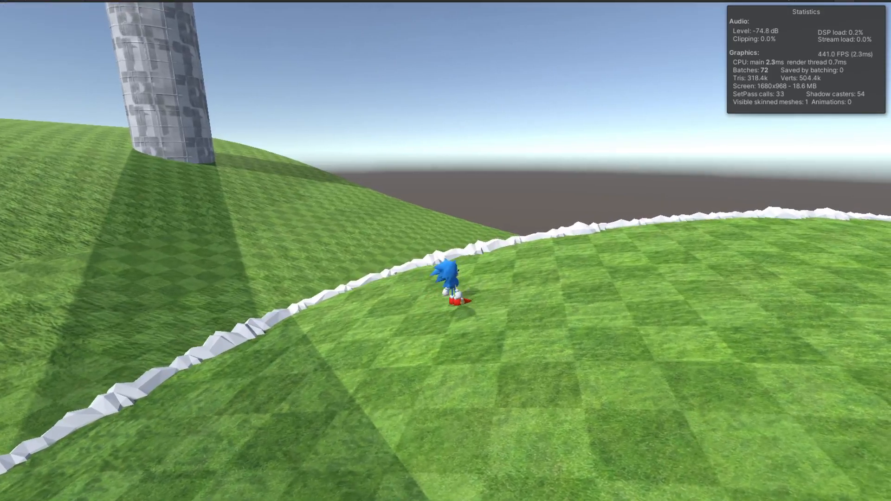
key(d)
key(s)
key(d)
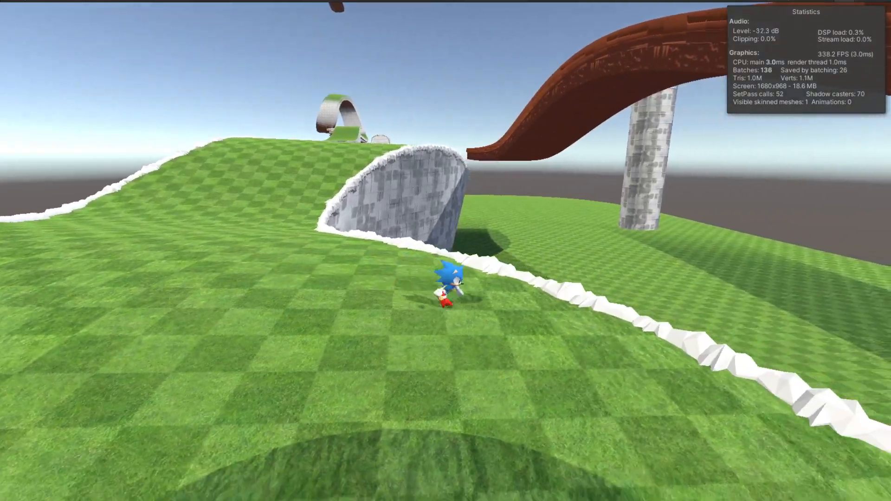
key(s)
key(d)
key(s)
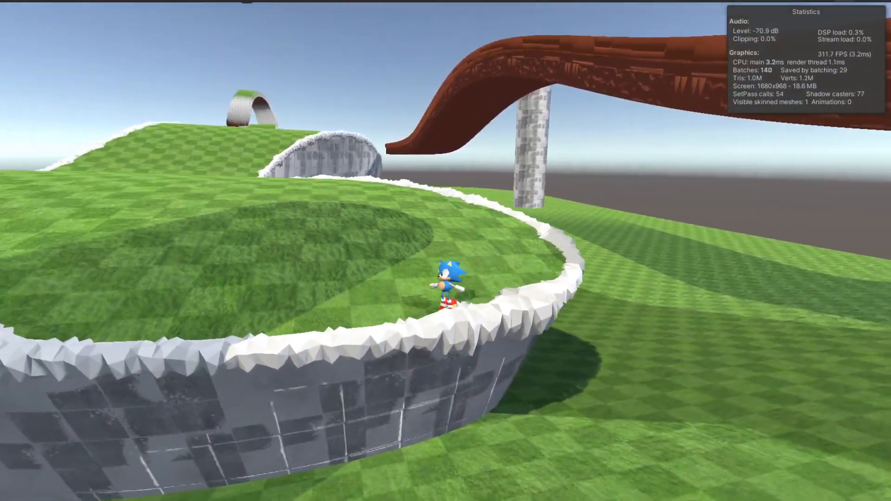
key(d)
key(w)
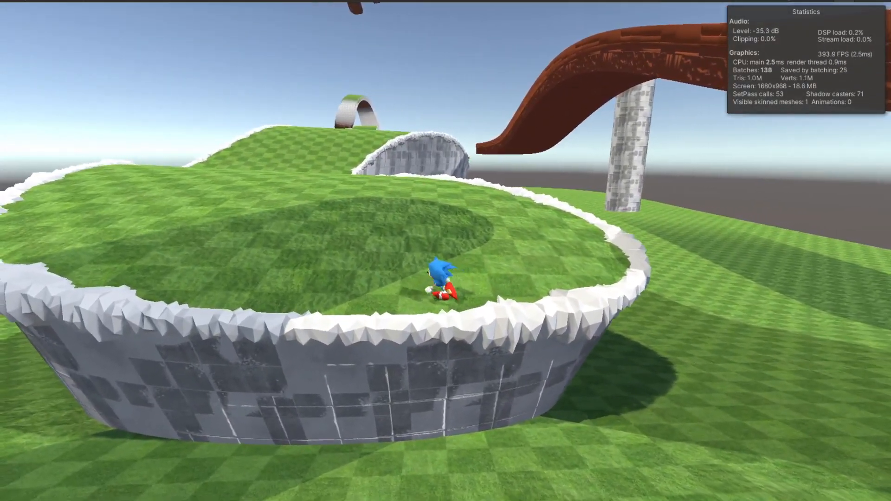
key(a)
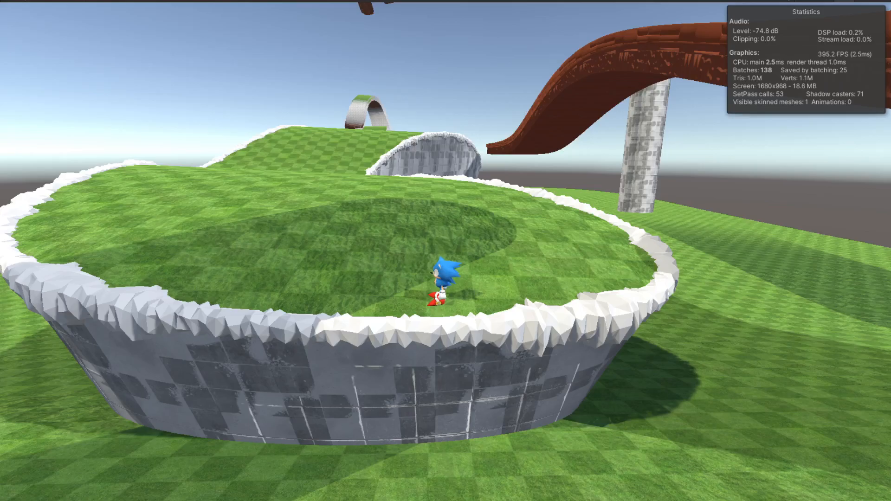
key(s)
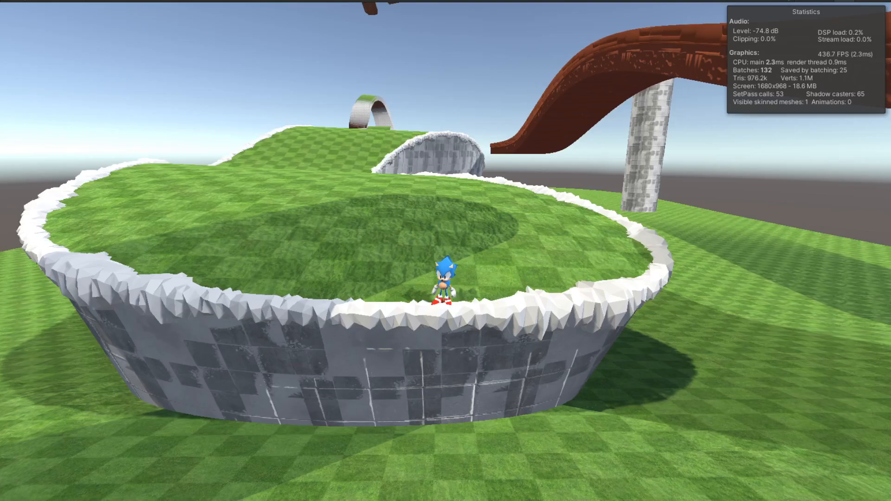
key(w)
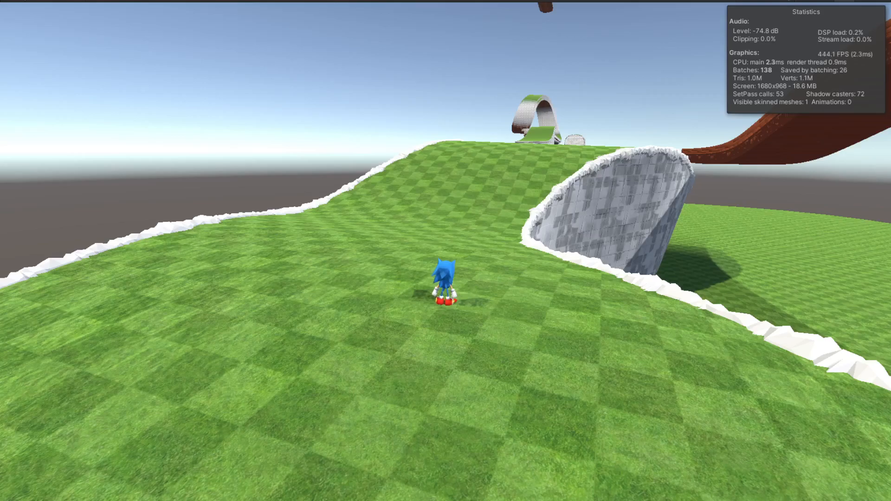
key(d)
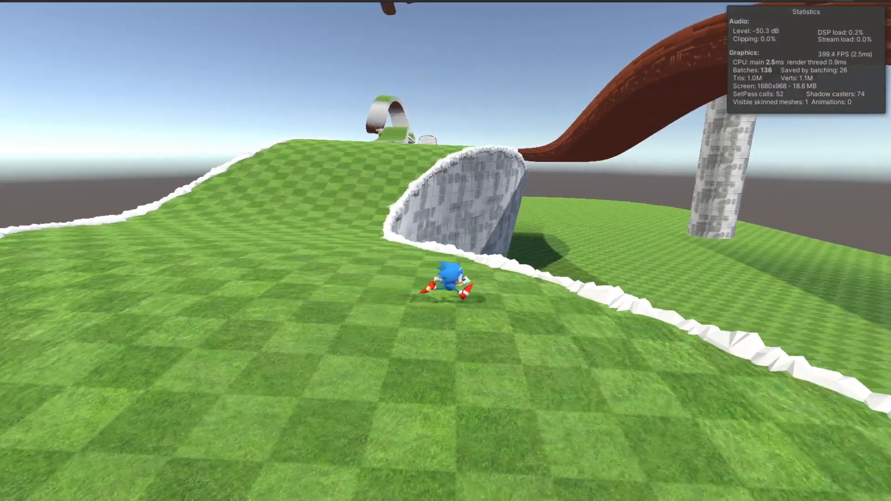
key(d)
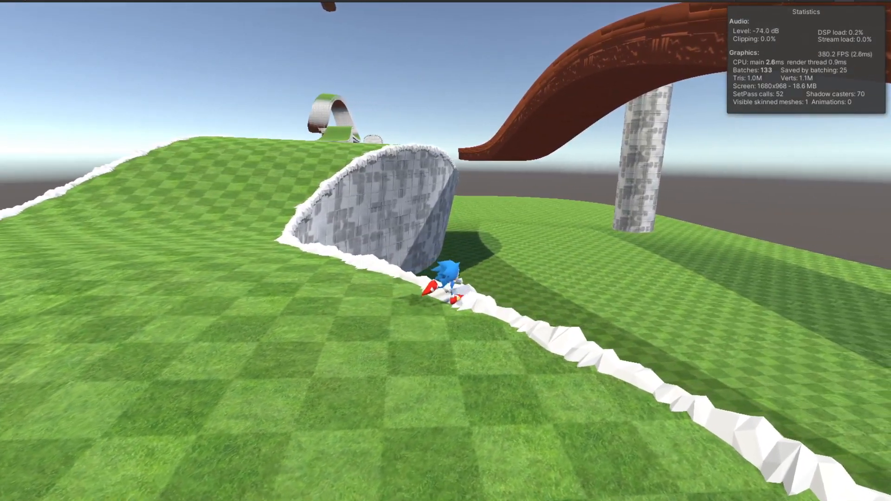
- Run the character along the platform's jagged white border and around its stone wall to examine the edge in play
key(s)
key(w)
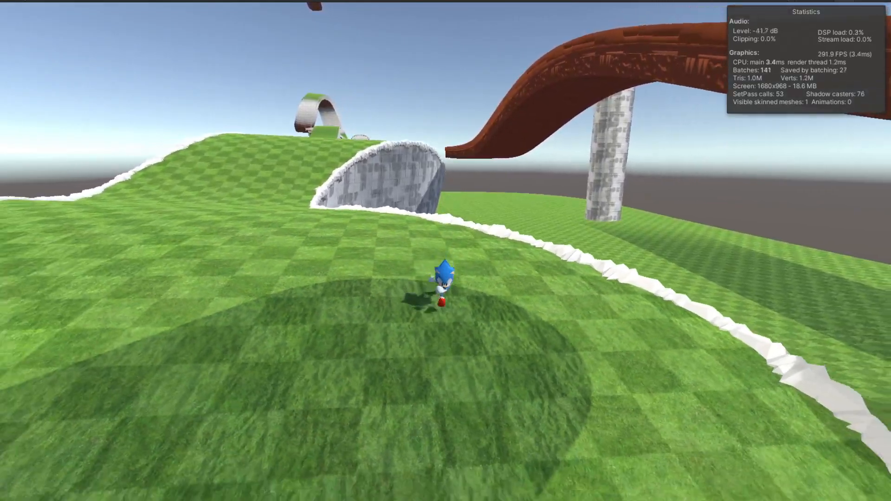
key(d)
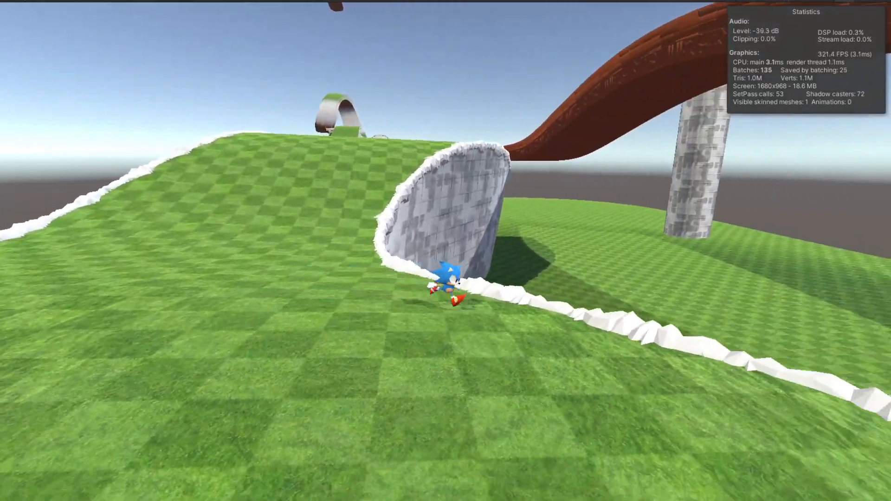
key(s)
key(d)
key(w)
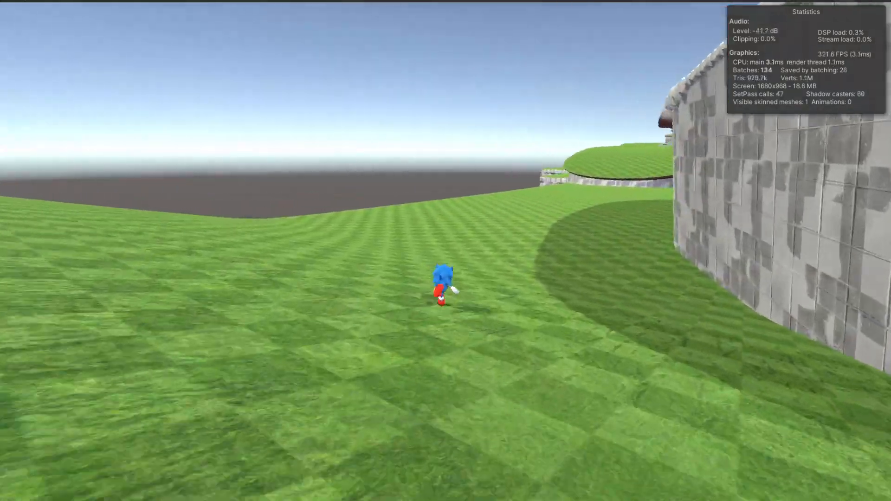
key(d)
key(d)
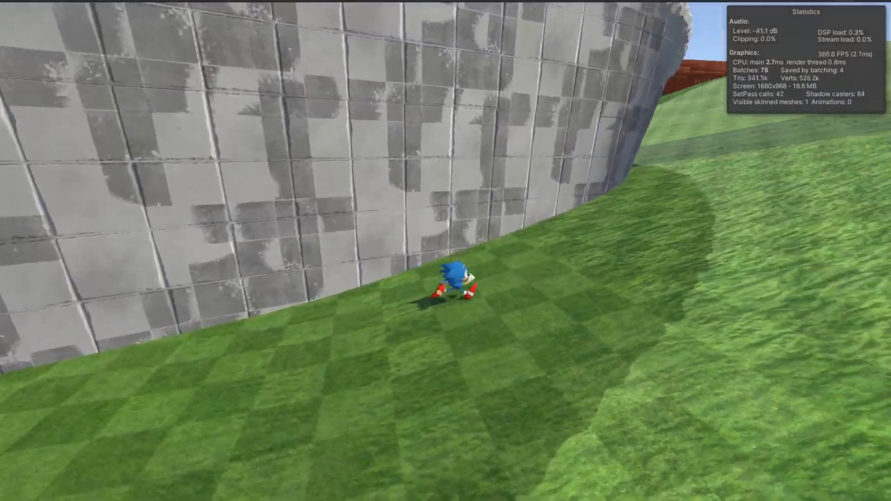
key(space)
key(a)
key(s)
key(w)
key(a)
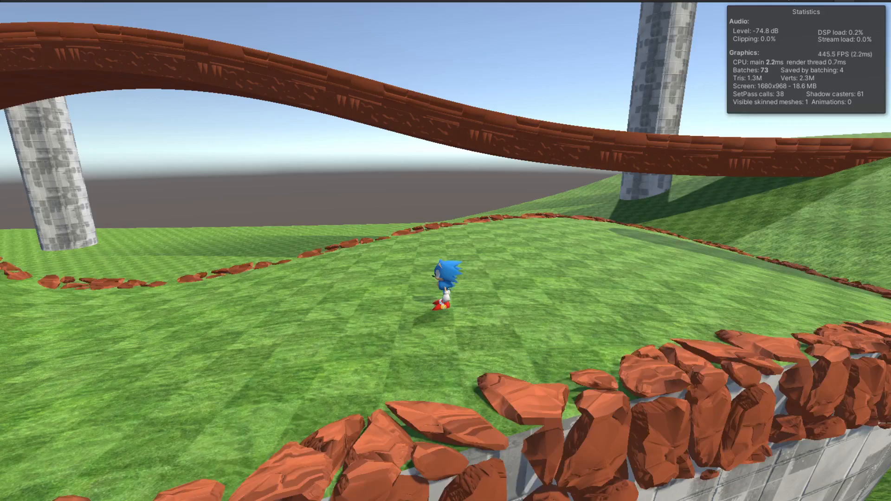
- Examine the red rock border above the stone wall and along the grassy slope while running the character beside it
key(s)
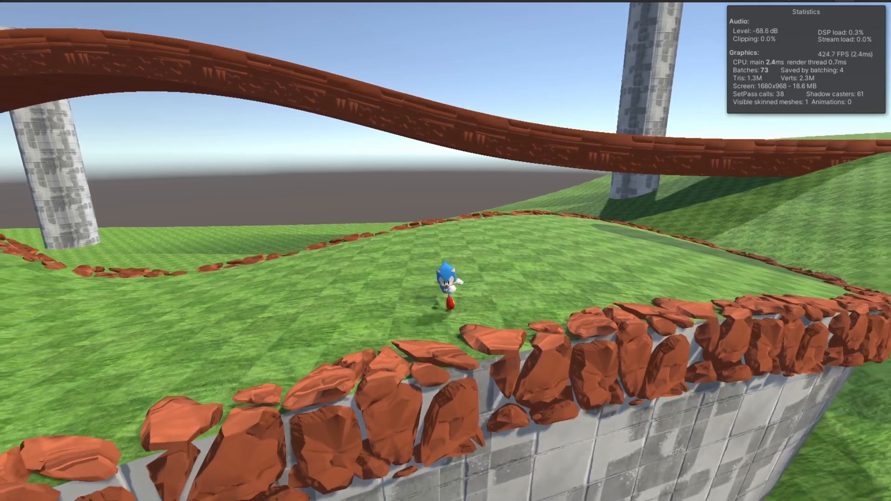
key(a)
key(d)
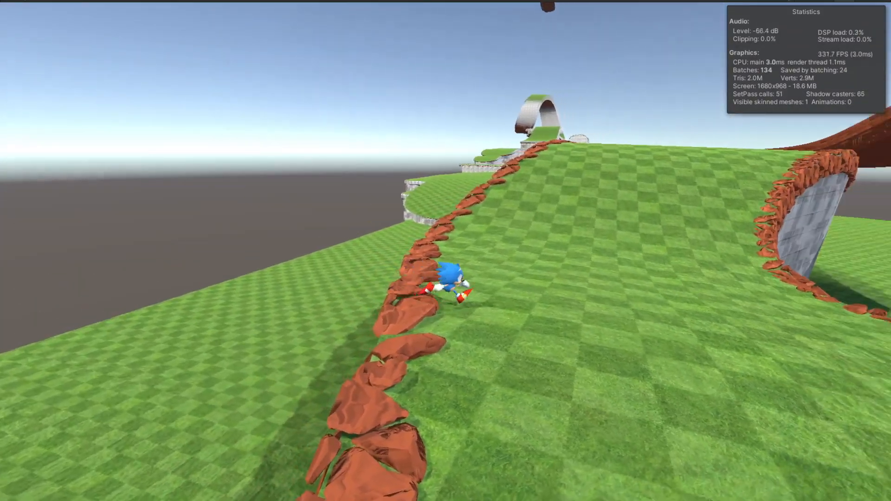
key(s)
key(d)
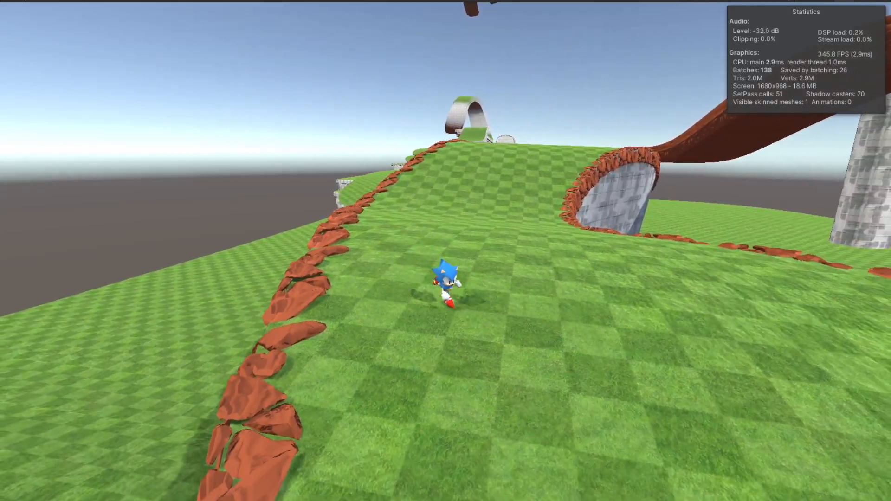
key(w)
key(a)
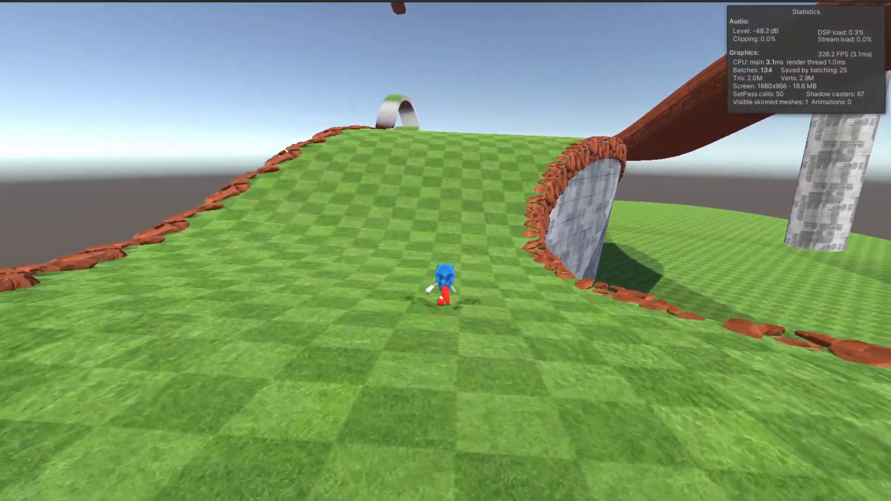
key(d)
key(d)
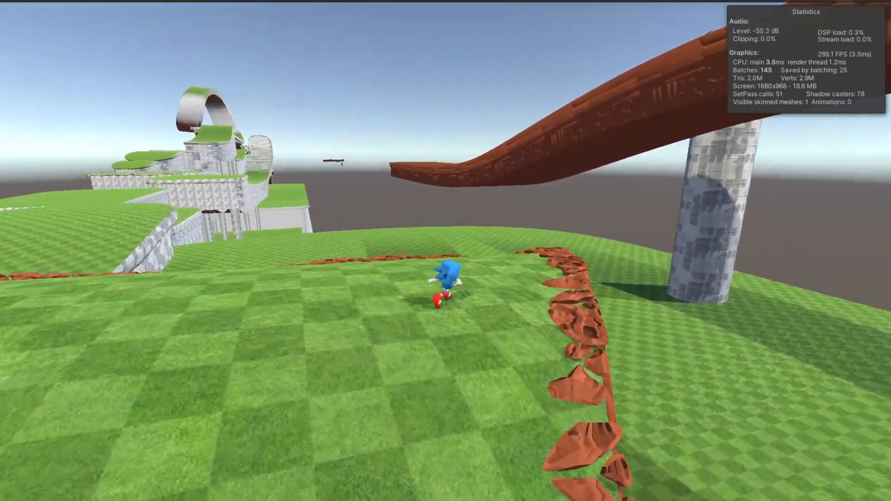
- Run the character across the grassy hilltop and examine the red rock border around the platform's outer edges
key(a)
key(w)
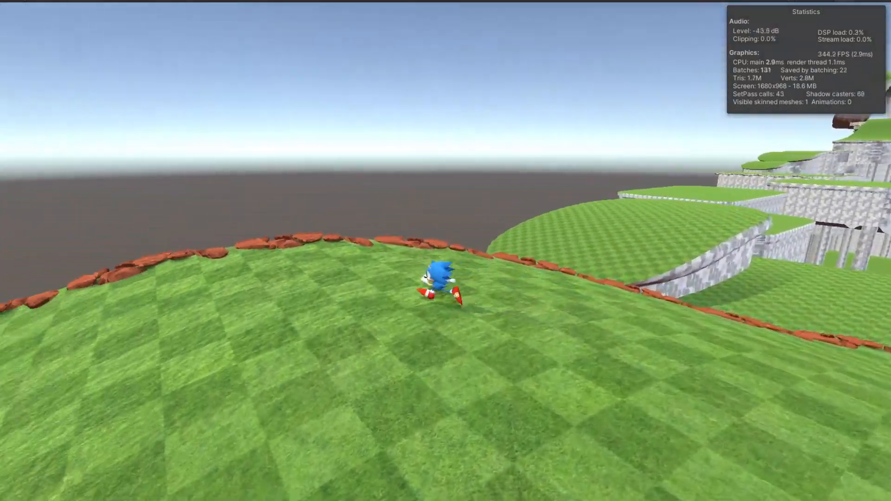
key(a)
key(w)
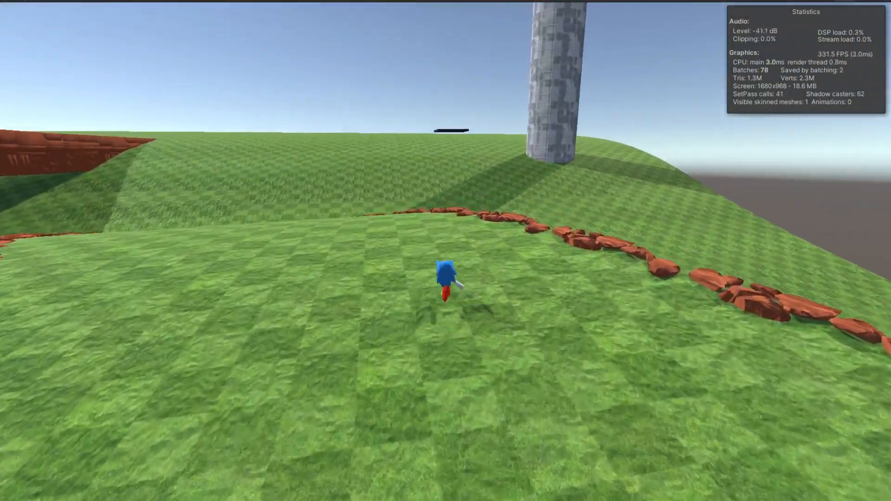
key(a)
key(w)
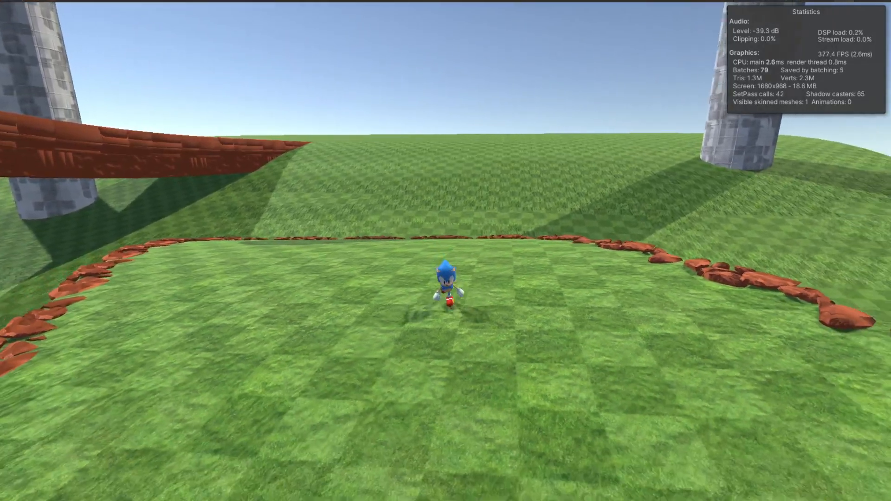
key(d)
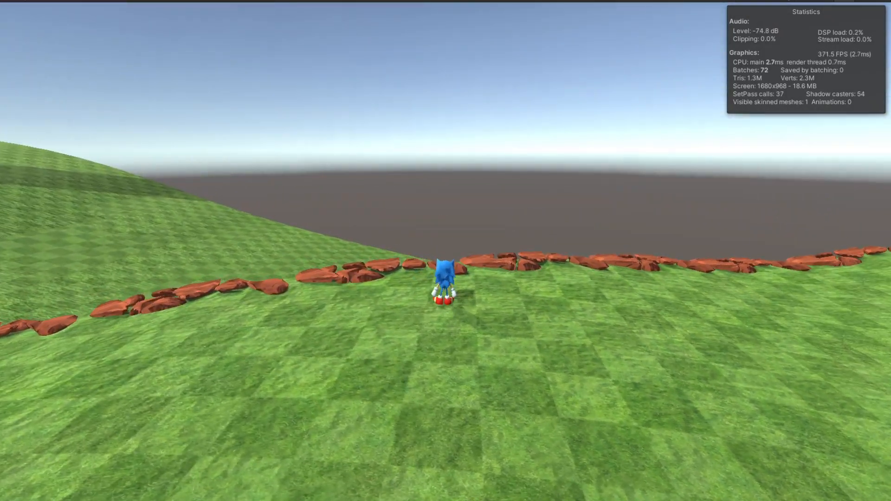
key(d)
key(w)
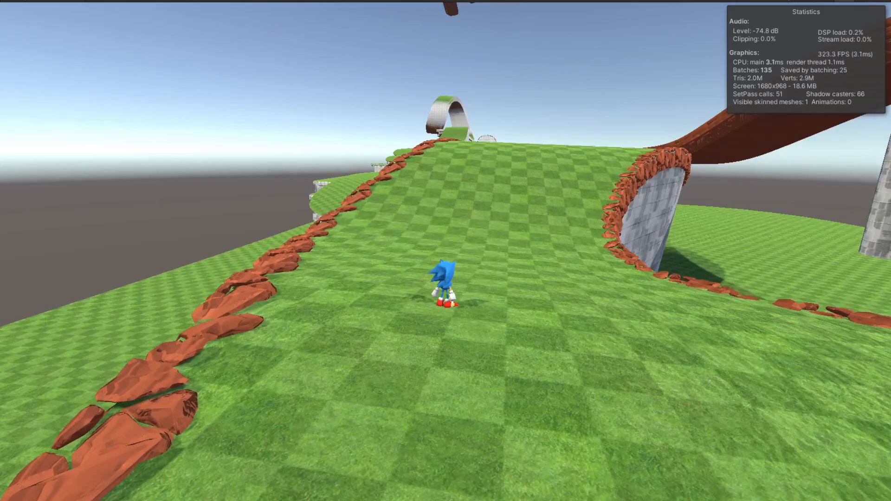
- Move the character back and forth and up the checkered slope to view the rock border from the platform's middle
key(s)
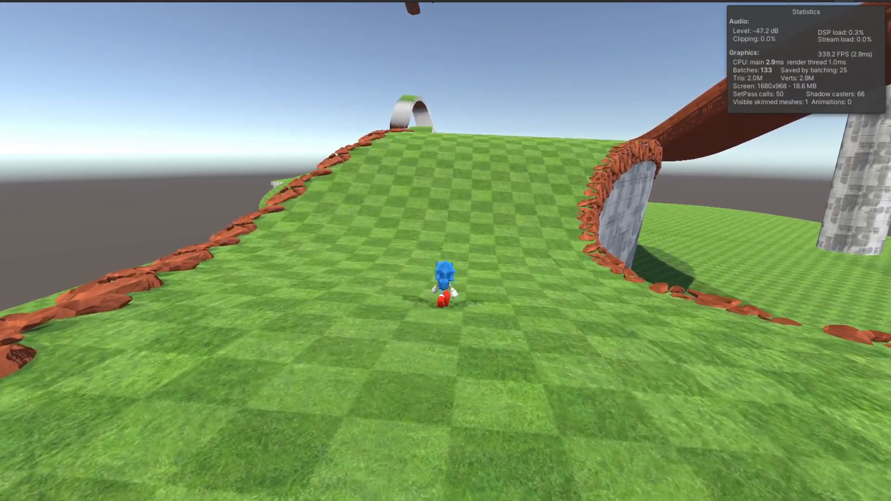
key(w)
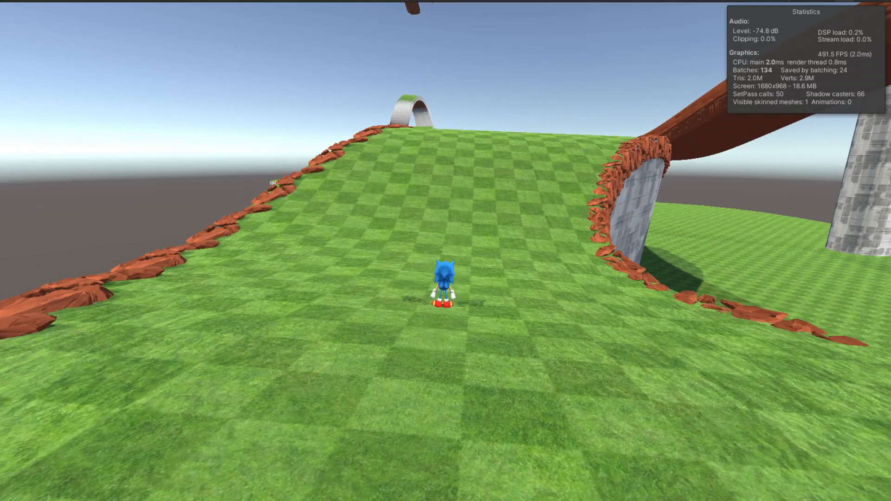
key(s)
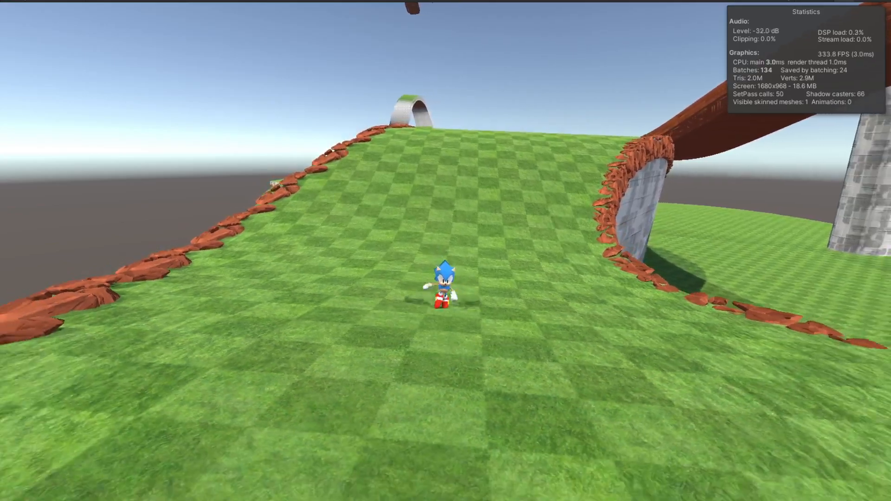
key(w)
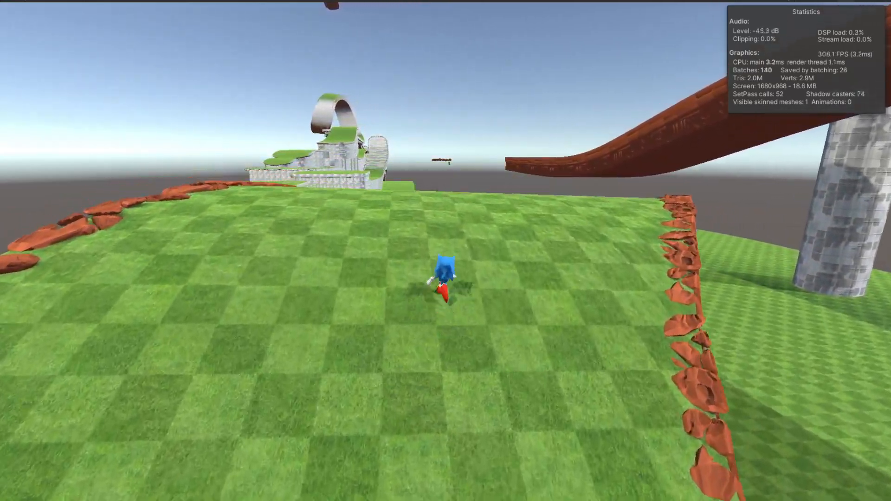
key(s)
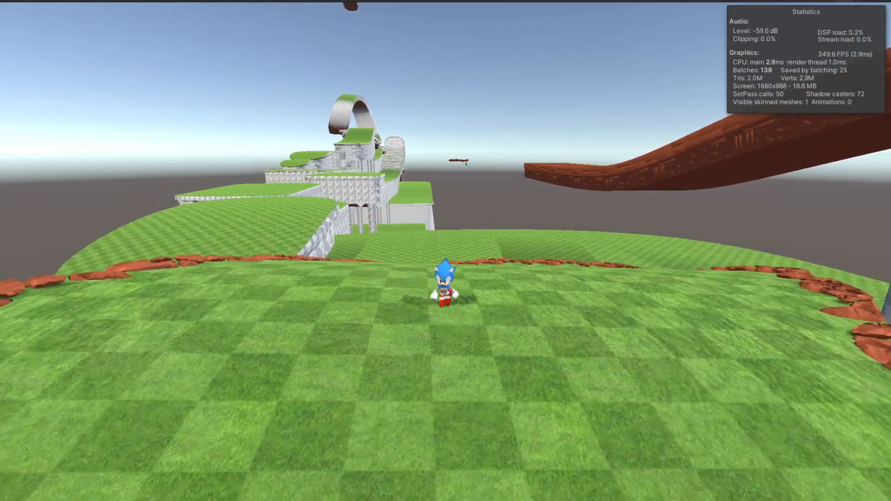